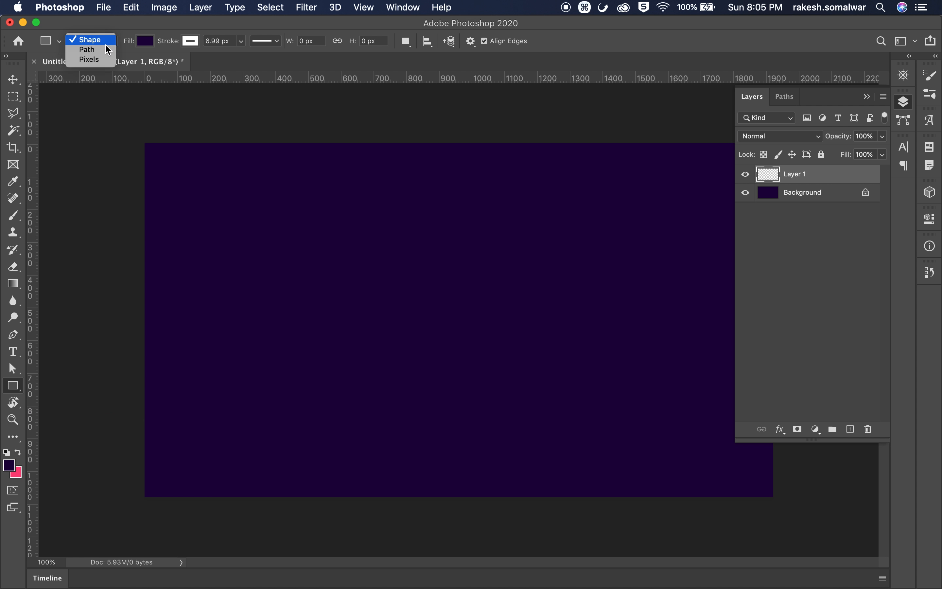
# Step: Draw a heart-shaped path about 607 px wide and 529 px high near the canvas centre with the Custom Shape tool in Path mode
pyautogui.click(89, 52)
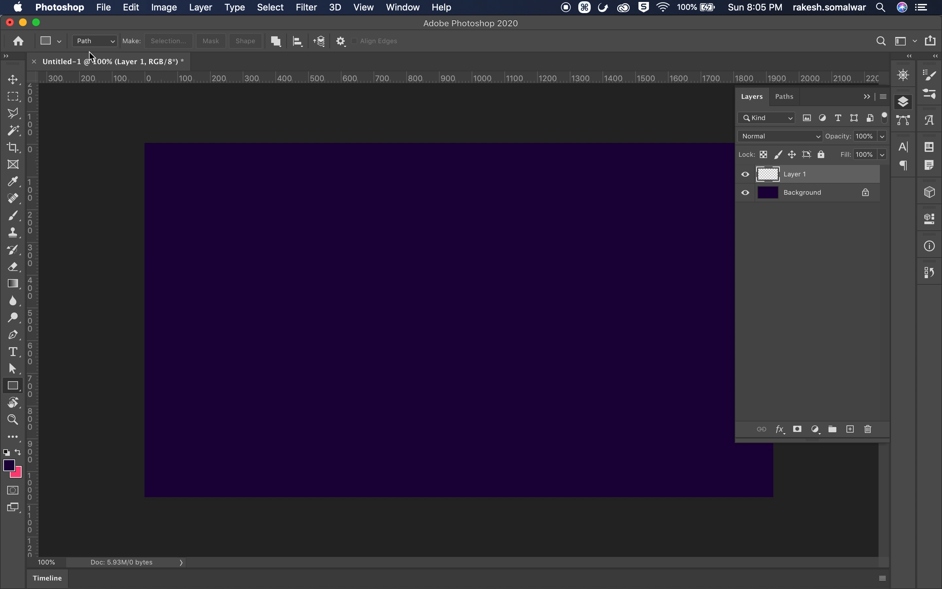
pyautogui.rightClick(12, 385)
pyautogui.click(52, 447)
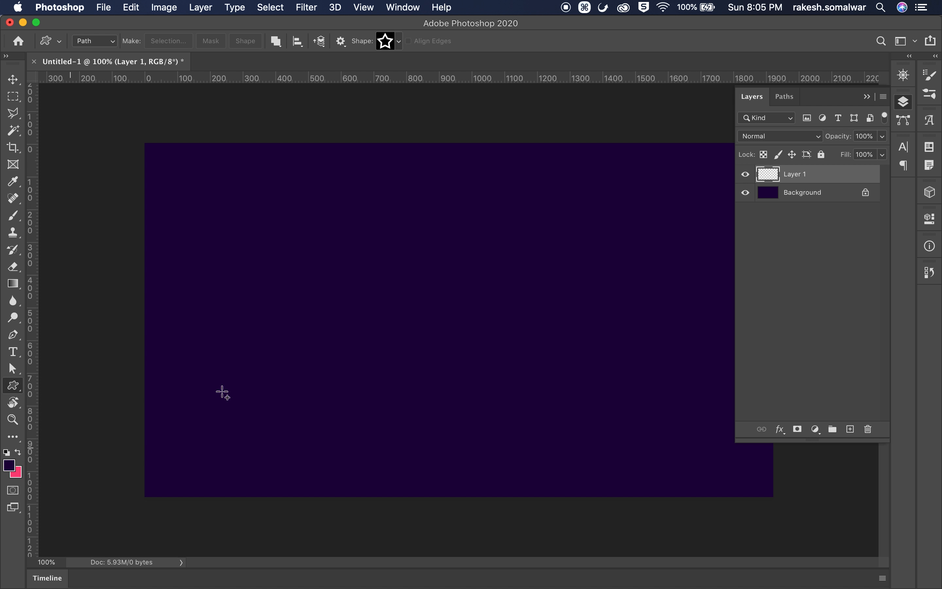
pyautogui.click(403, 41)
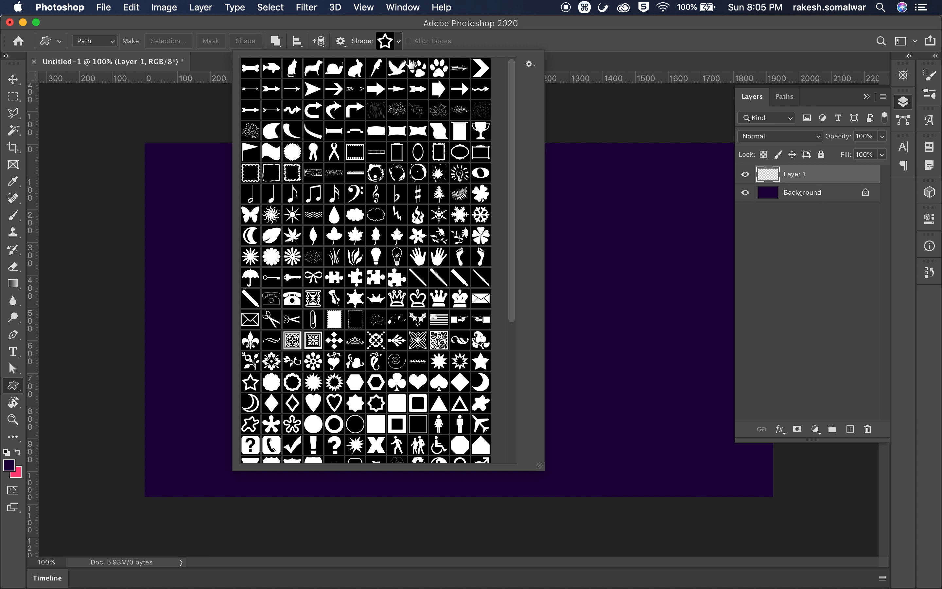
pyautogui.scroll(-5, 416, 176)
pyautogui.doubleClick(418, 174)
pyautogui.moveTo(461, 306); pyautogui.dragTo(654, 392)
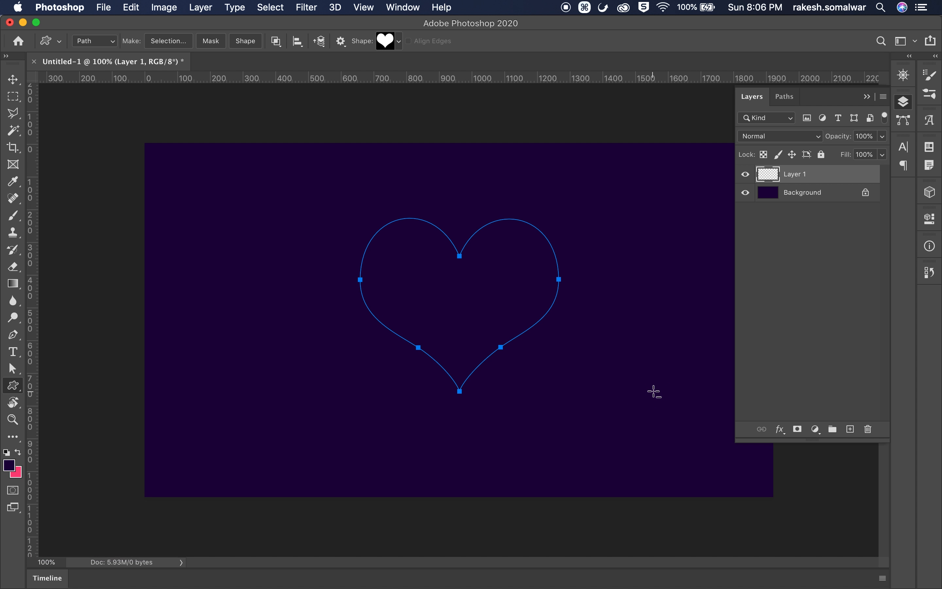
# Step: Remove the two lower side anchor points of the heart path with the Pen tool to smooth its sides
pyautogui.click(14, 331)
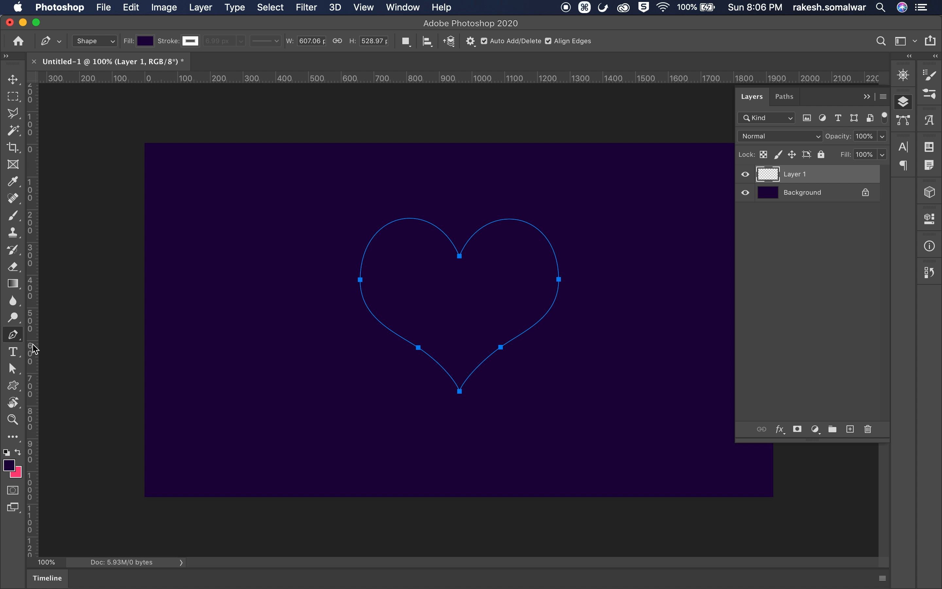
pyautogui.click(418, 347)
pyautogui.click(501, 348)
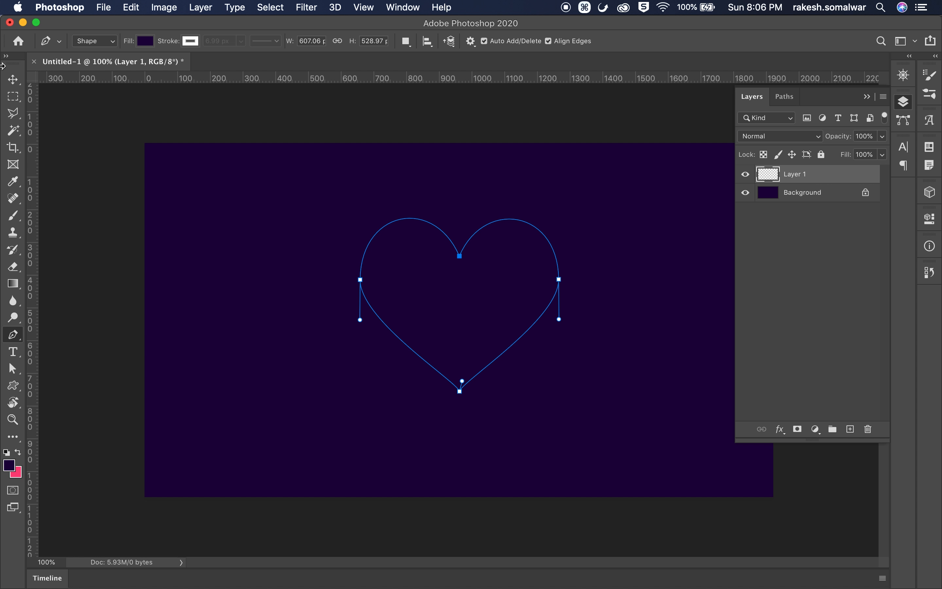
pyautogui.click(13, 83)
pyautogui.click(468, 263)
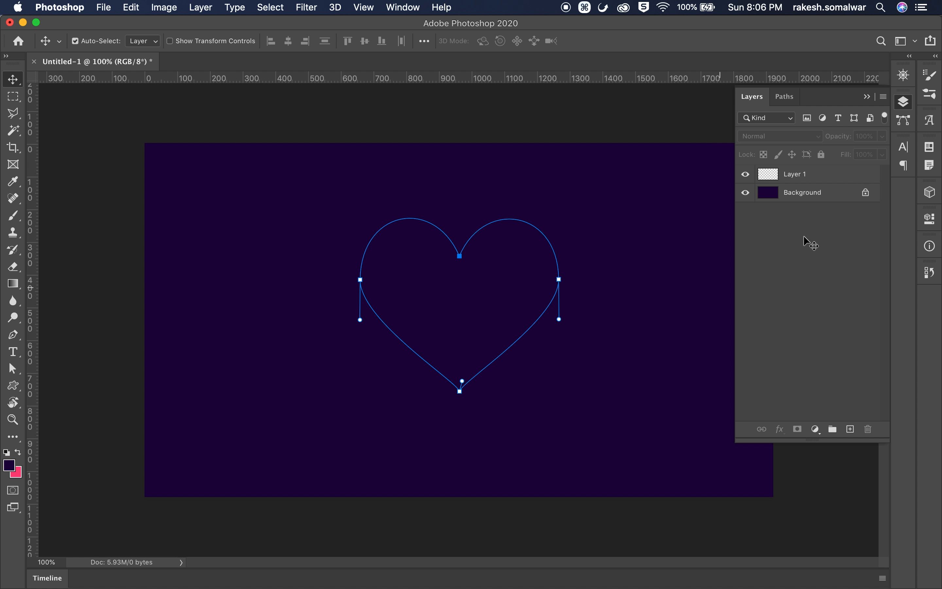
# Step: Open the Flame render filter for the heart path on Layer 1
pyautogui.click(789, 100)
pyautogui.click(752, 97)
pyautogui.click(796, 175)
pyautogui.click(311, 8)
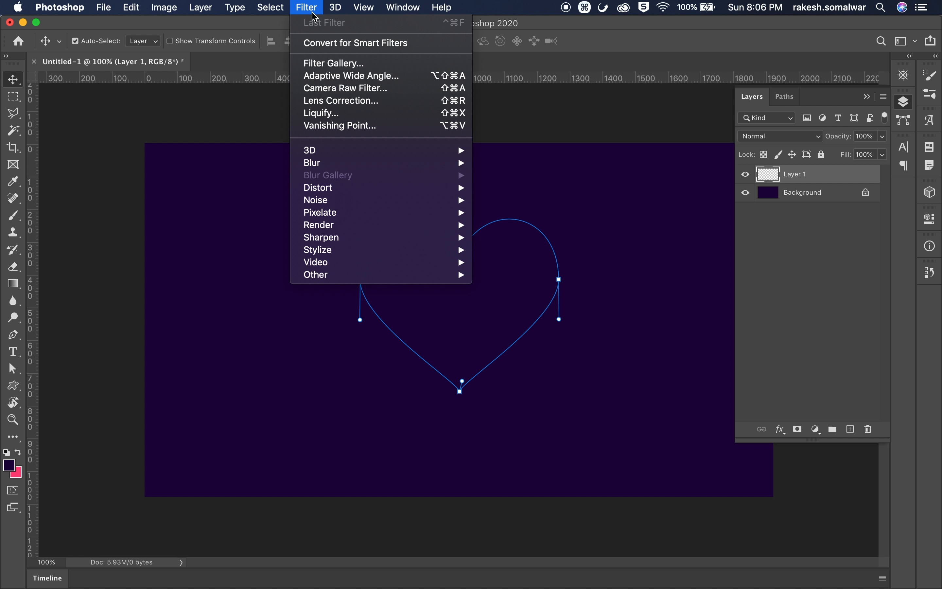
pyautogui.moveTo(321, 229)
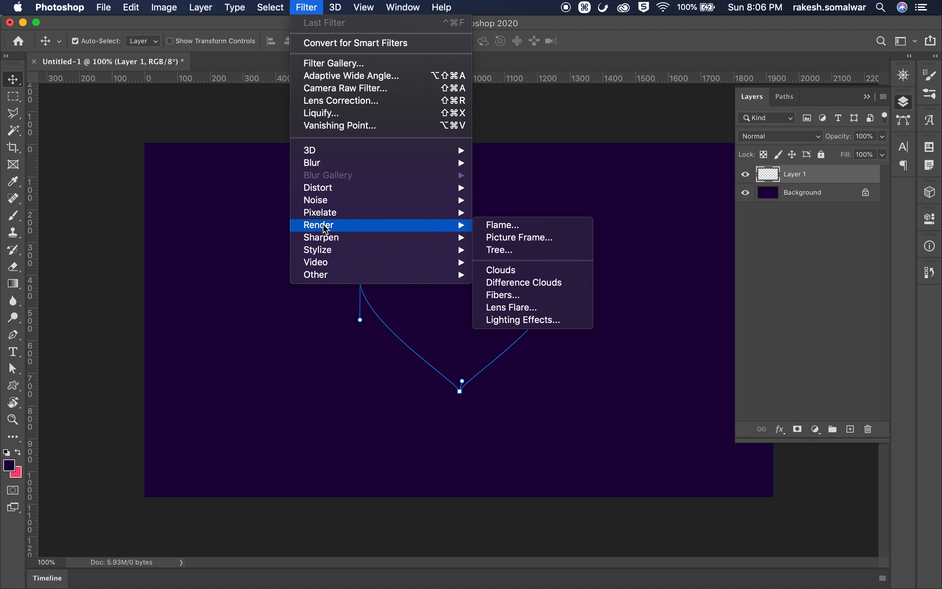
pyautogui.click(510, 225)
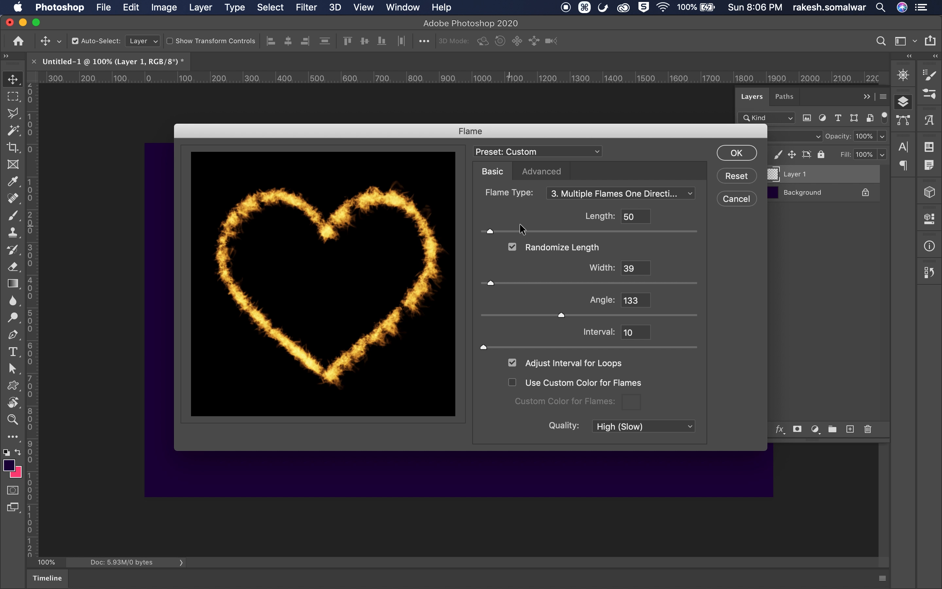
pyautogui.moveTo(540, 131); pyautogui.dragTo(694, 145)
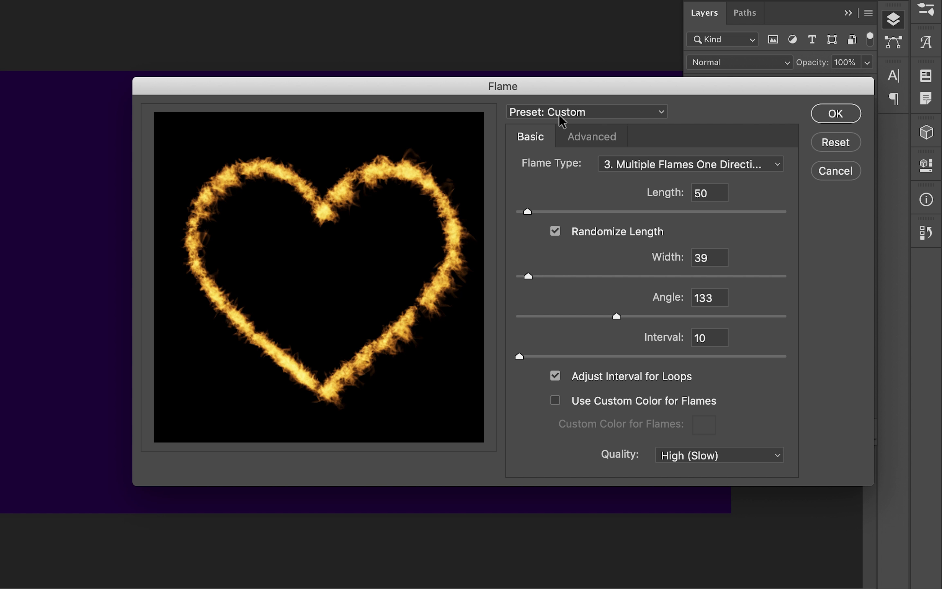
# Step: Reduce the flame length to 20, width to 5 and angle to 0, keeping Multiple Flames One Direction and High (Slow) quality
pyautogui.click(673, 168)
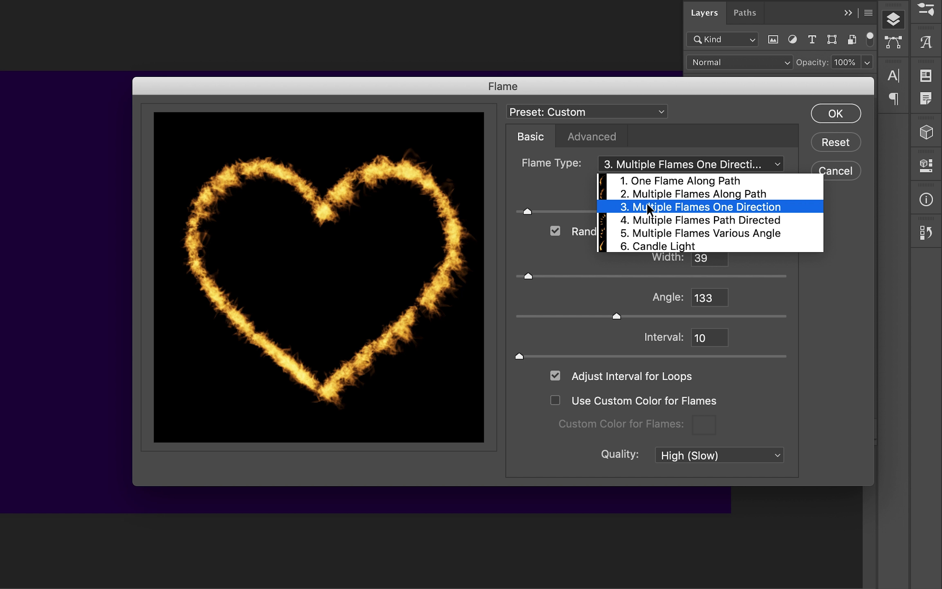
pyautogui.click(646, 167)
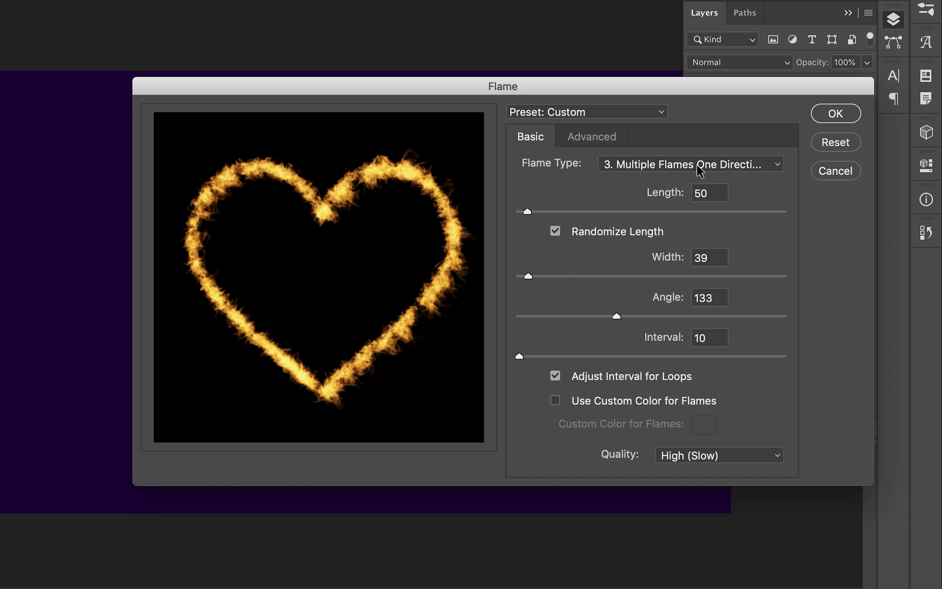
pyautogui.moveTo(527, 211); pyautogui.dragTo(520, 211)
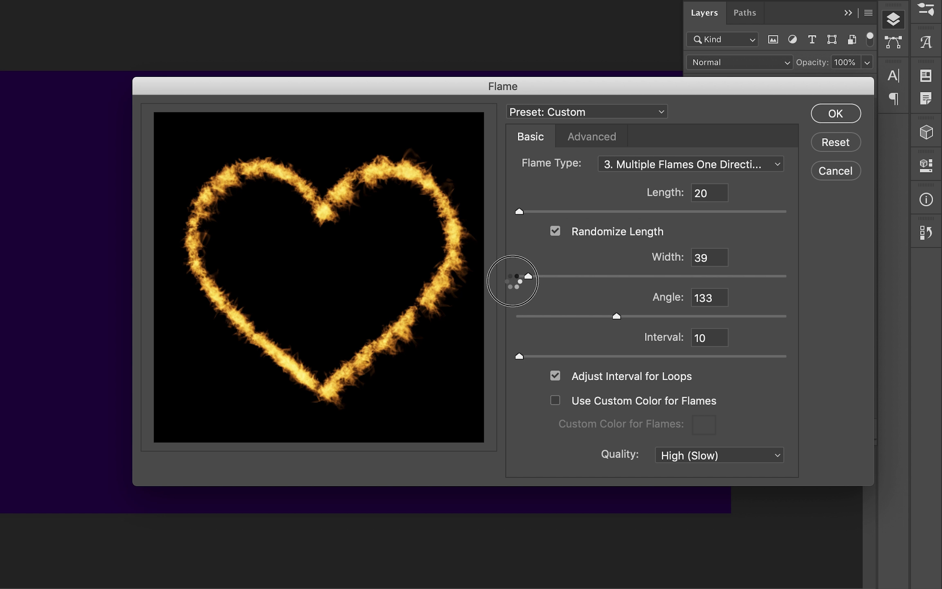
pyautogui.moveTo(514, 281); pyautogui.dragTo(520, 277)
pyautogui.moveTo(616, 316); pyautogui.dragTo(483, 328)
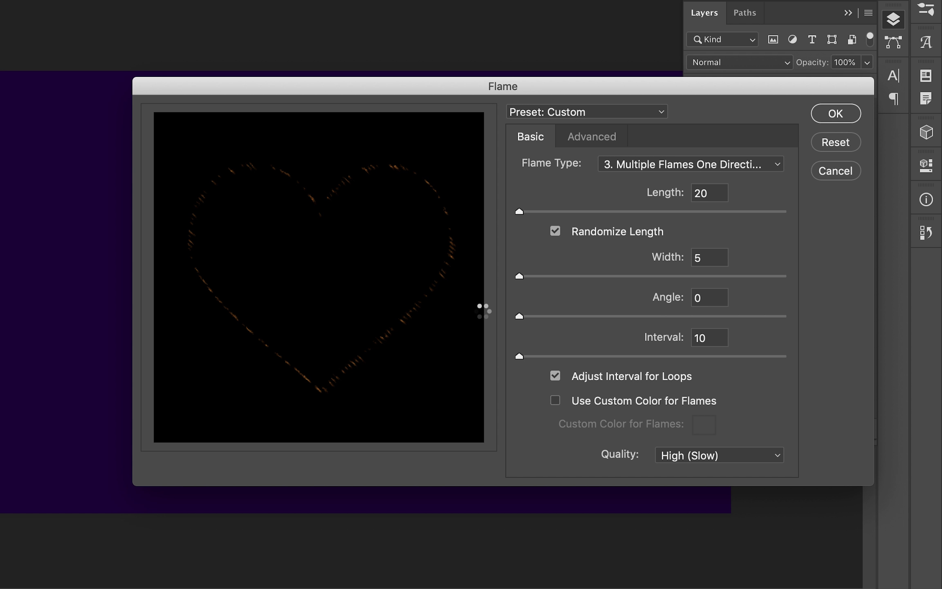
pyautogui.click(692, 458)
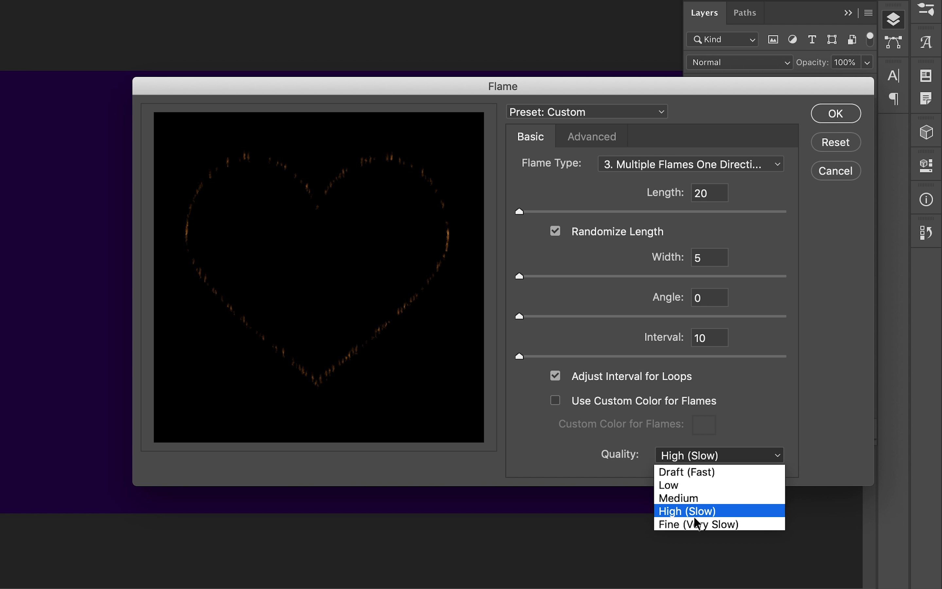
pyautogui.click(725, 510)
# Step: Try larger flame length and width values, settling on a length of 105 and a width of 27
pyautogui.moveTo(528, 209); pyautogui.dragTo(535, 212)
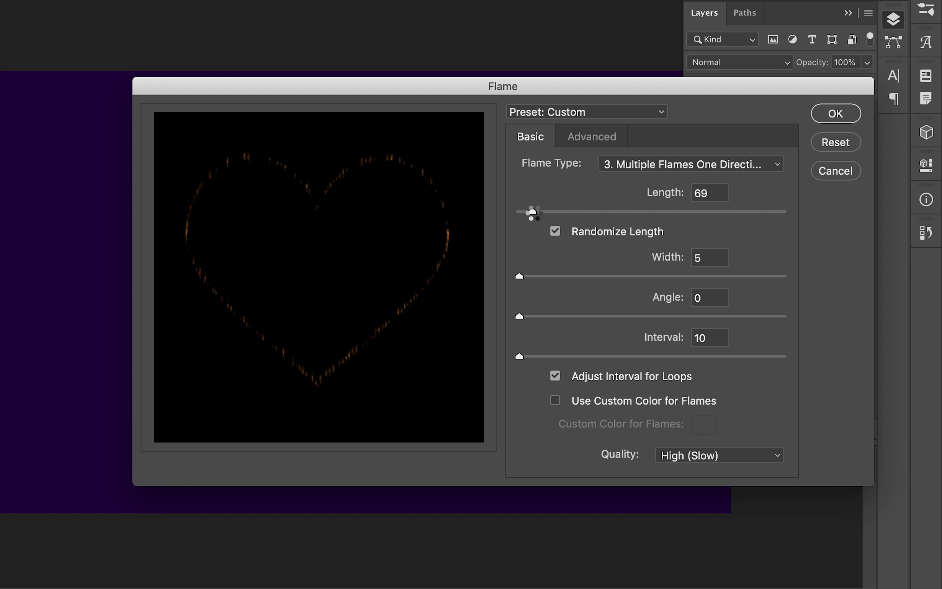
pyautogui.moveTo(531, 209); pyautogui.dragTo(548, 212)
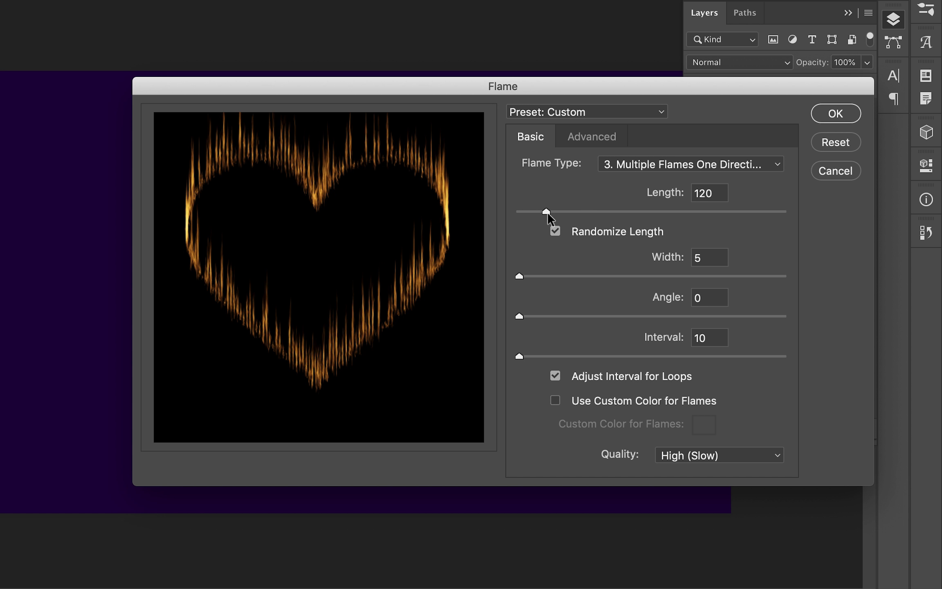
pyautogui.moveTo(548, 212)
pyautogui.mouseDown()
pyautogui.moveTo(583, 212)
pyautogui.moveTo(557, 211)
pyautogui.mouseUp()
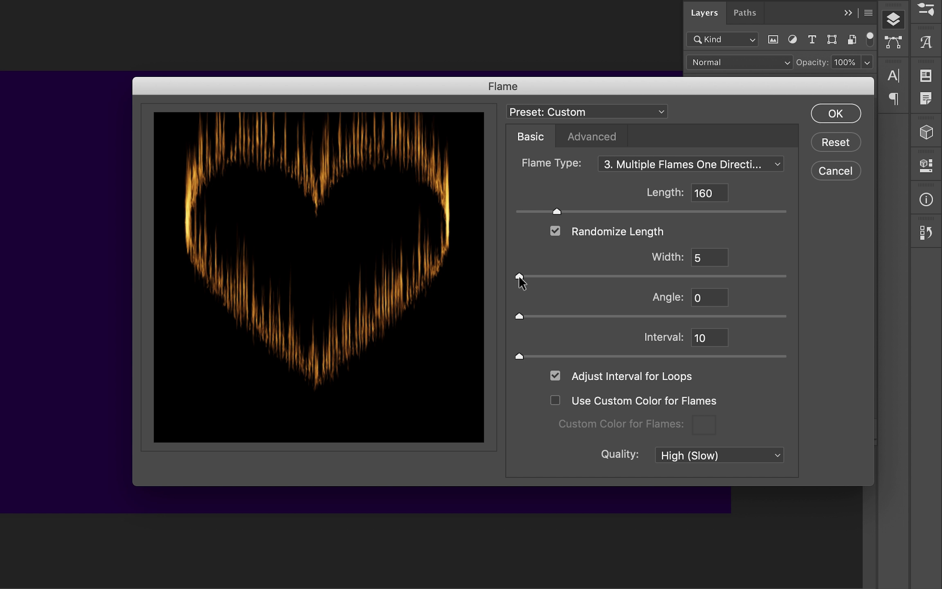
pyautogui.moveTo(520, 273); pyautogui.dragTo(539, 276)
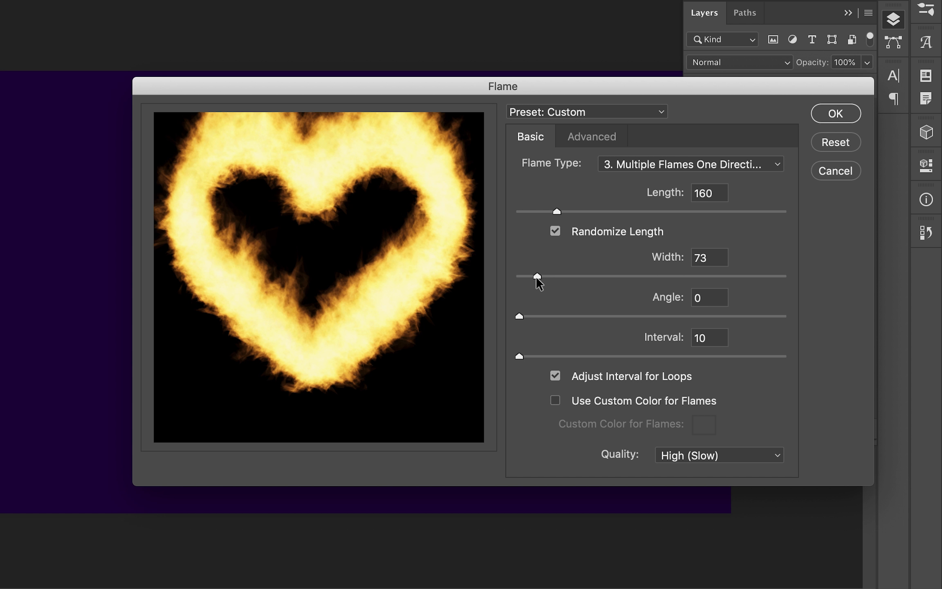
pyautogui.click(526, 274)
pyautogui.click(524, 276)
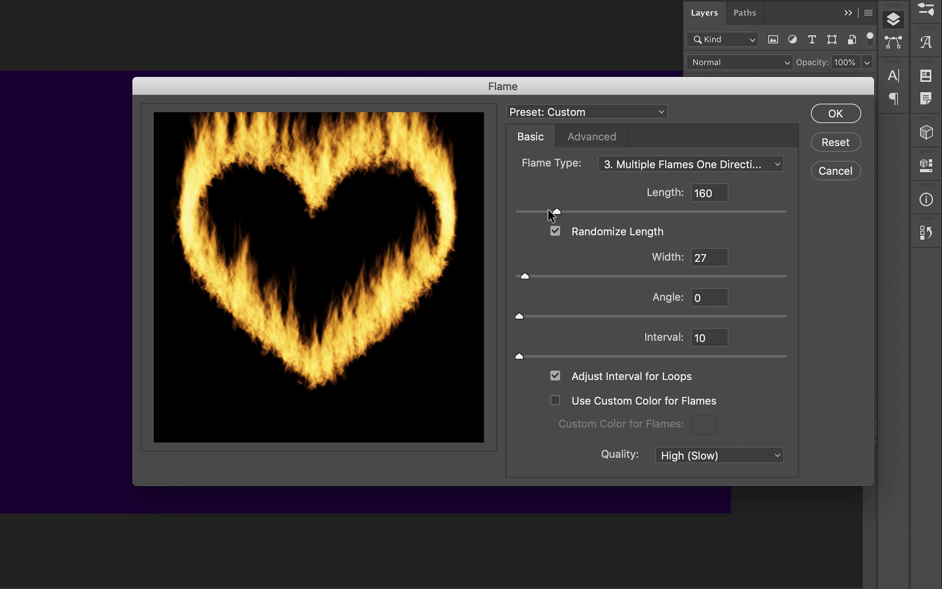
pyautogui.moveTo(548, 209); pyautogui.dragTo(542, 215)
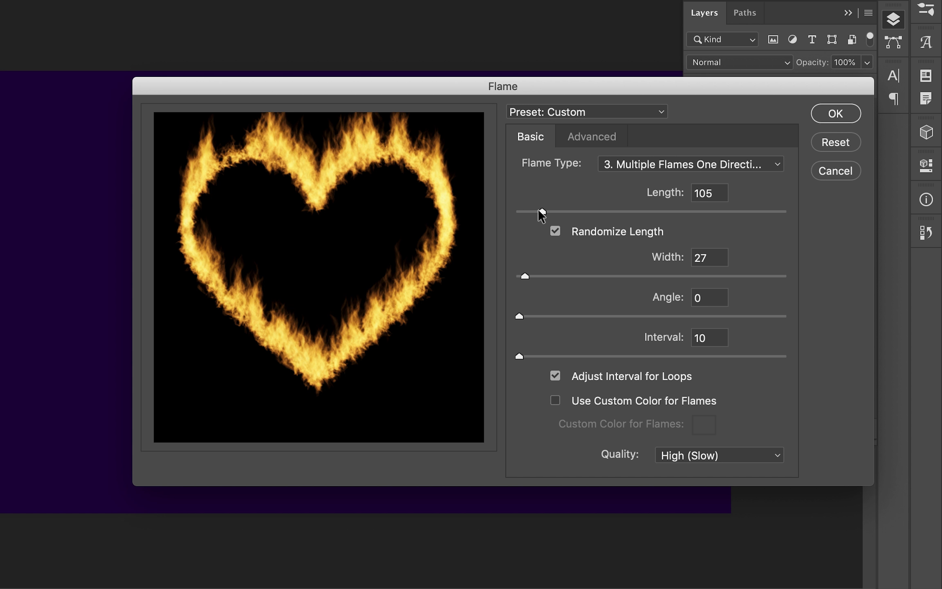
# Step: Set the flame angle to 19 and, after trying wider spacings, the interval to 14
pyautogui.moveTo(521, 318); pyautogui.dragTo(528, 317)
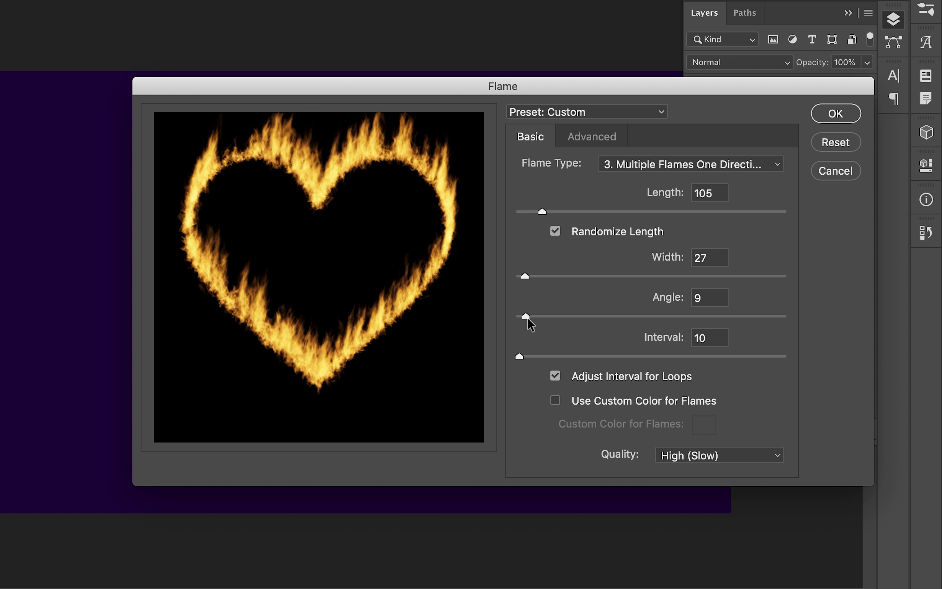
pyautogui.moveTo(529, 315); pyautogui.dragTo(535, 315)
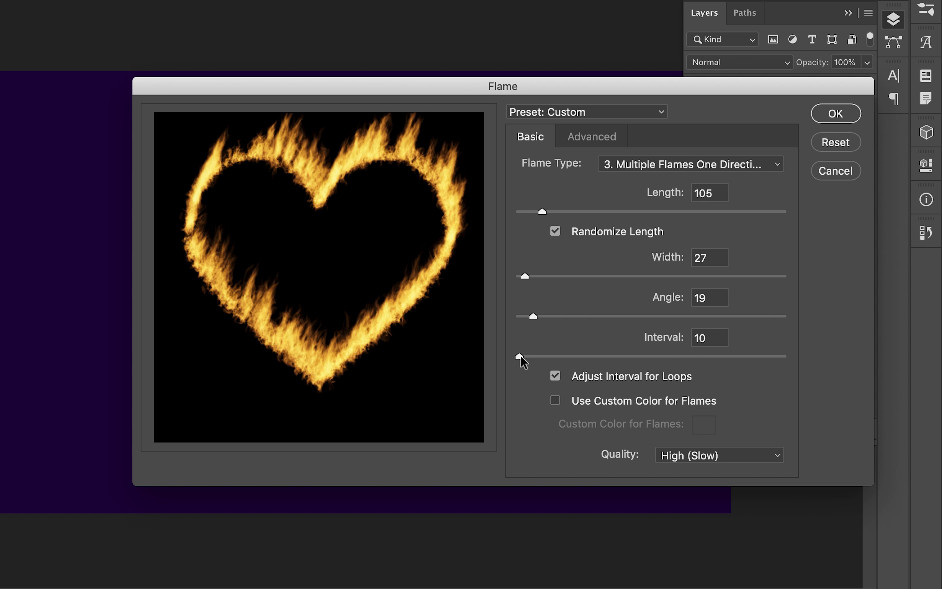
pyautogui.moveTo(522, 355); pyautogui.dragTo(542, 354)
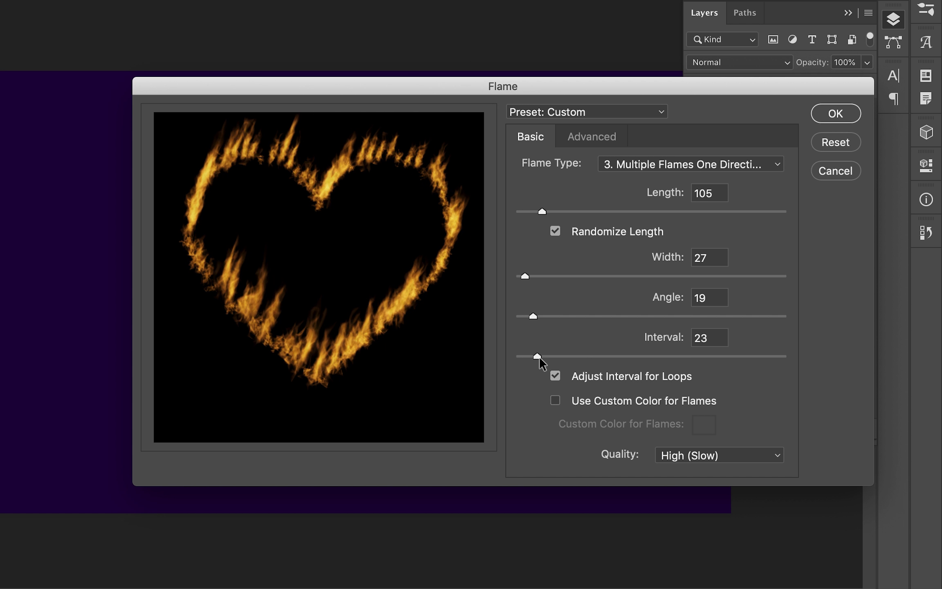
pyautogui.moveTo(539, 356); pyautogui.dragTo(550, 357)
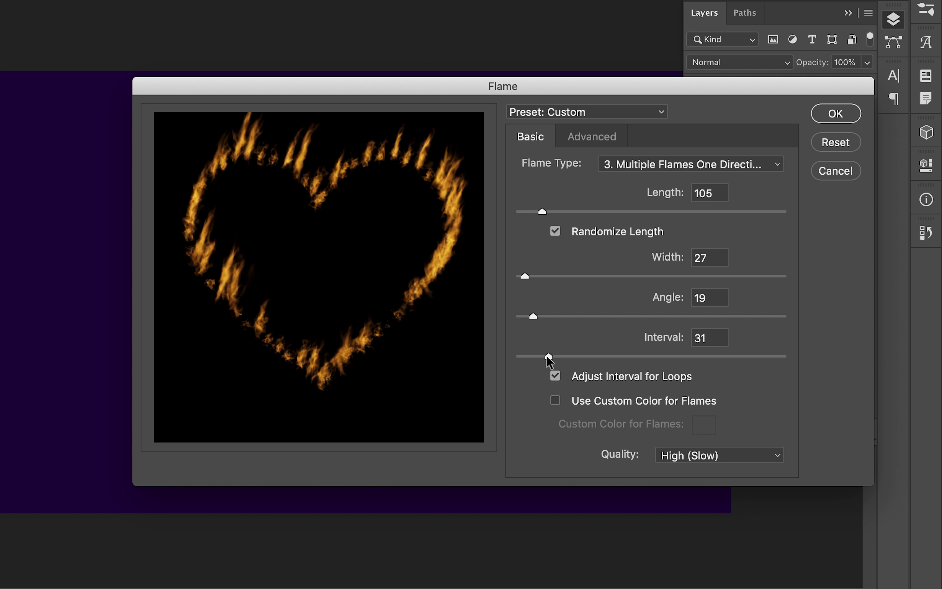
pyautogui.moveTo(546, 356); pyautogui.dragTo(578, 356)
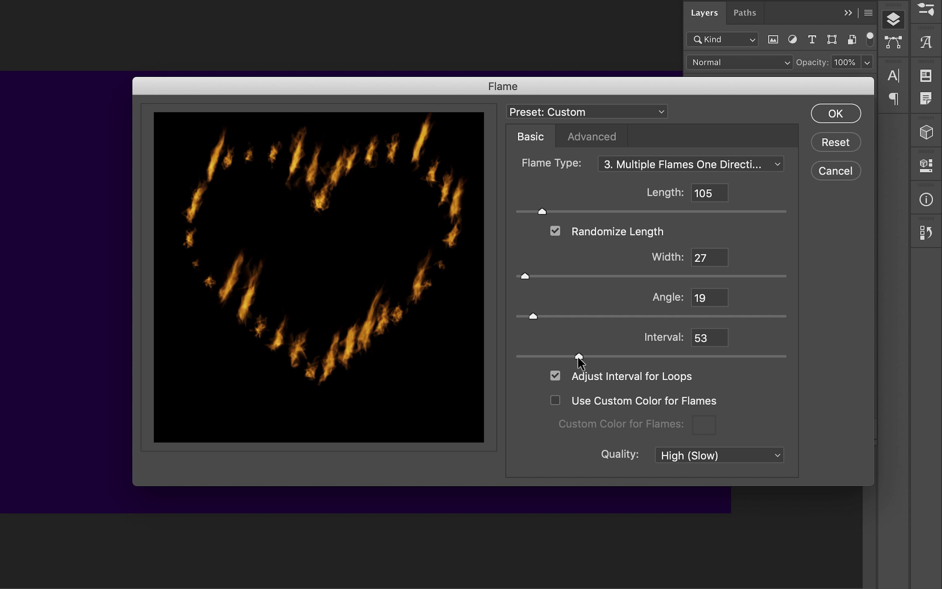
pyautogui.moveTo(579, 356); pyautogui.dragTo(521, 358)
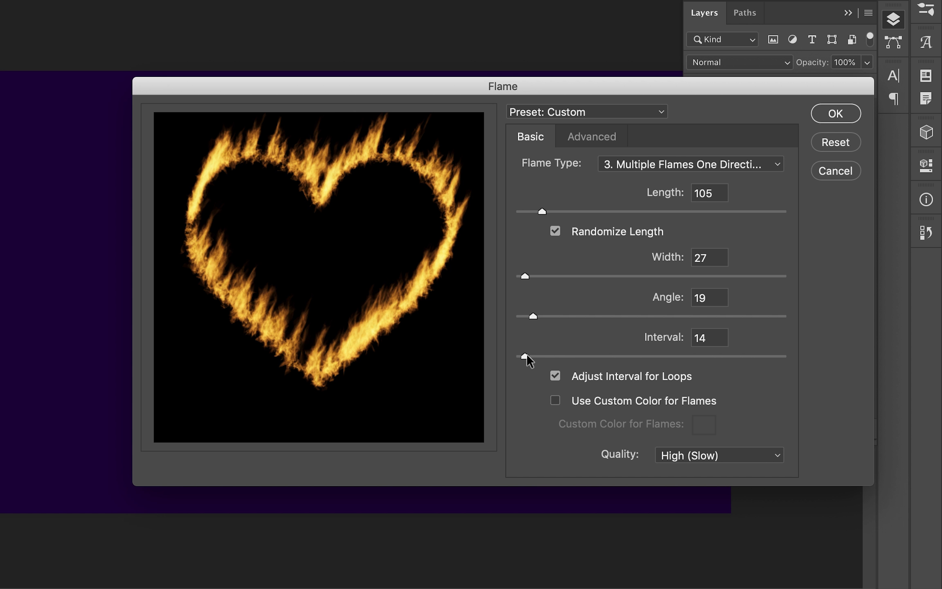
# Step: Set the flame length to 90 and width to 33, and apply the Flame filter to the heart
pyautogui.click(539, 211)
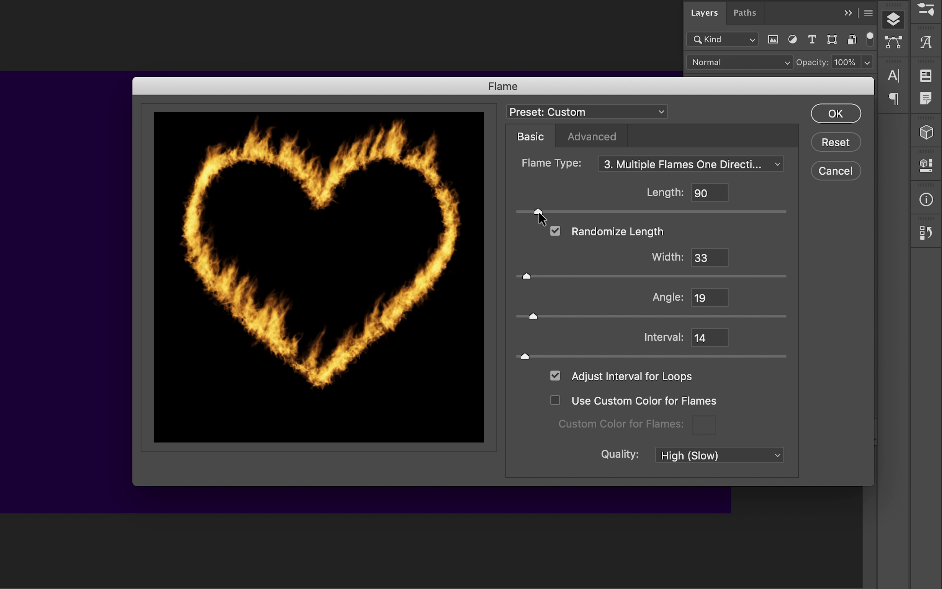
pyautogui.click(836, 113)
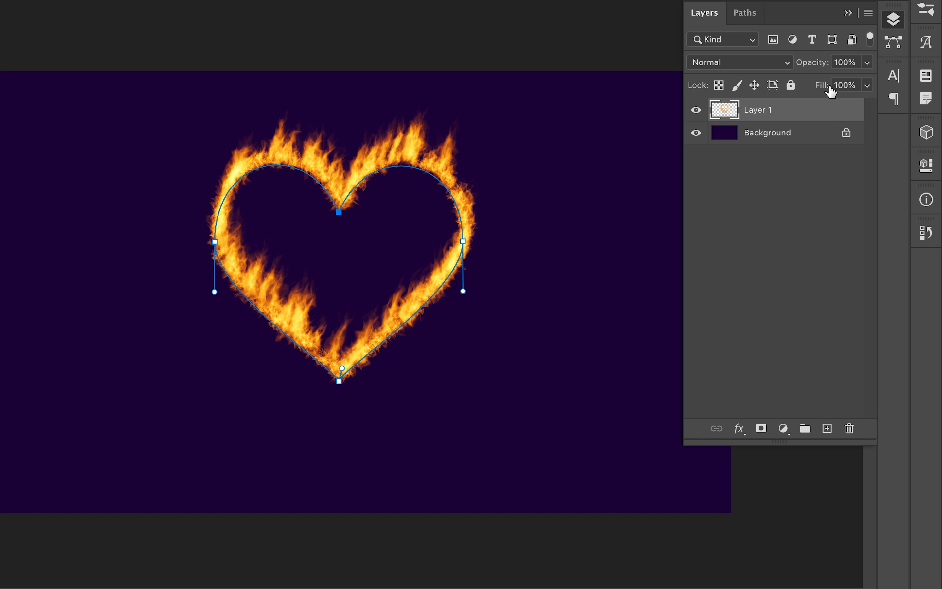
# Step: Deselect the work path so its outline no longer covers the flaming heart, and return to the layer list
pyautogui.click(745, 14)
pyautogui.click(771, 130)
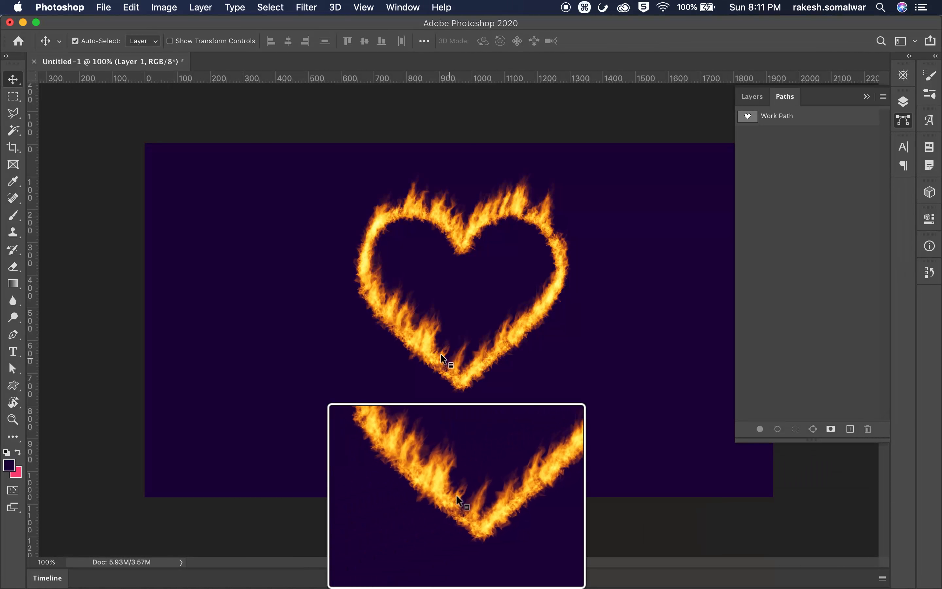
pyautogui.click(752, 96)
# Step: Add a new empty layer above the flaming heart and hide Layer 1
pyautogui.click(800, 193)
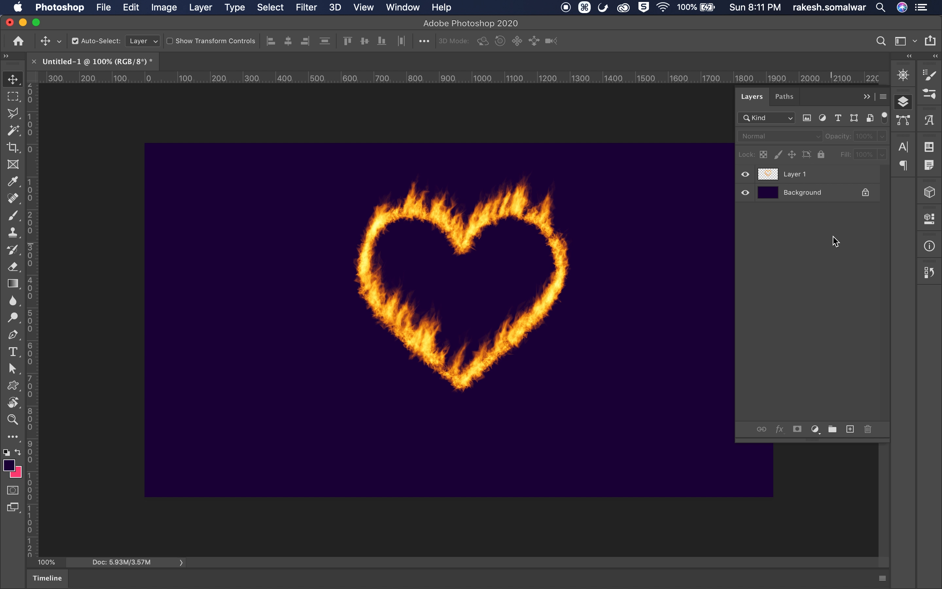
pyautogui.click(883, 97)
pyautogui.click(773, 104)
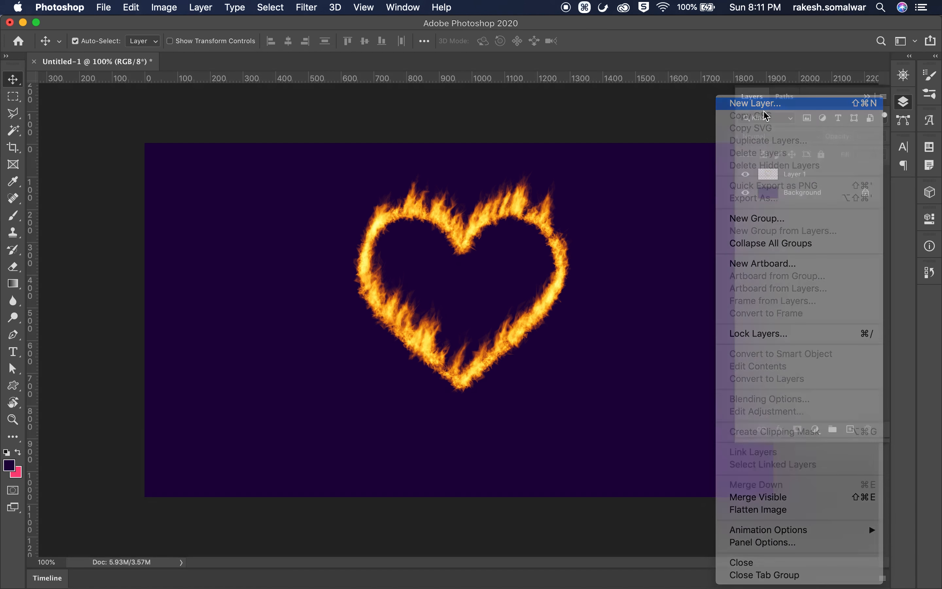
pyautogui.click(782, 243)
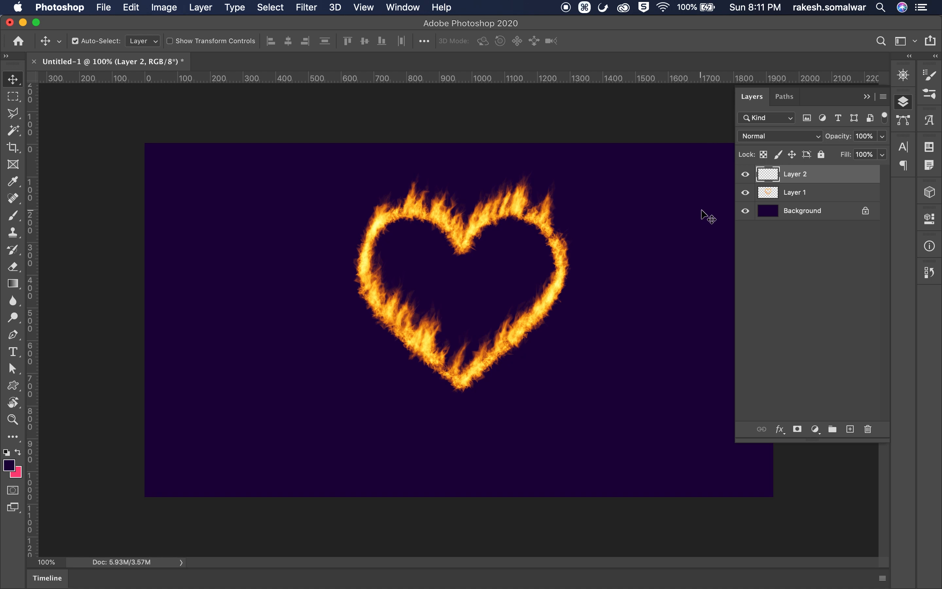
pyautogui.click(745, 192)
# Step: Draw a kangaroo path about 600 px wide near the canvas centre, using the Wild Animals custom shapes
pyautogui.click(12, 387)
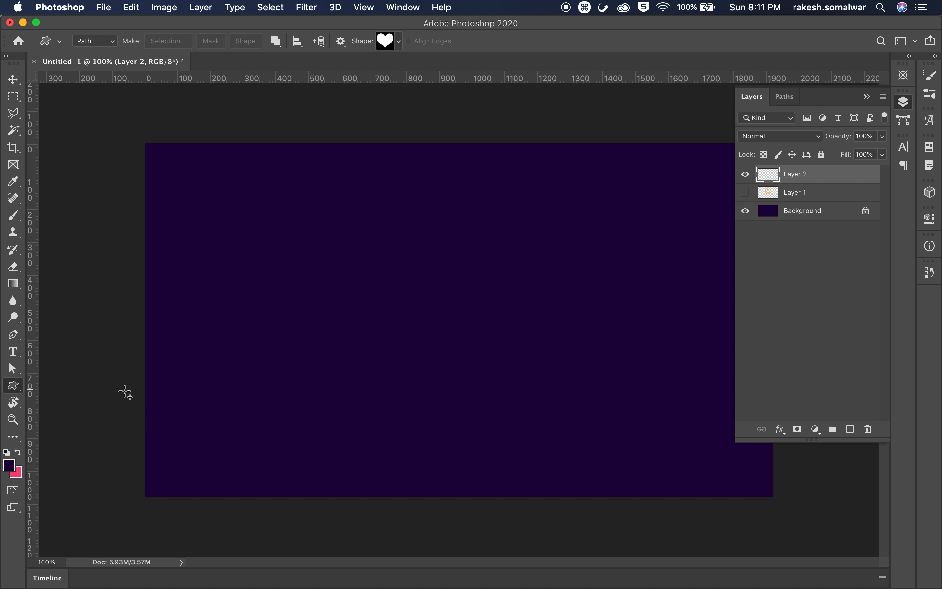
pyautogui.click(400, 41)
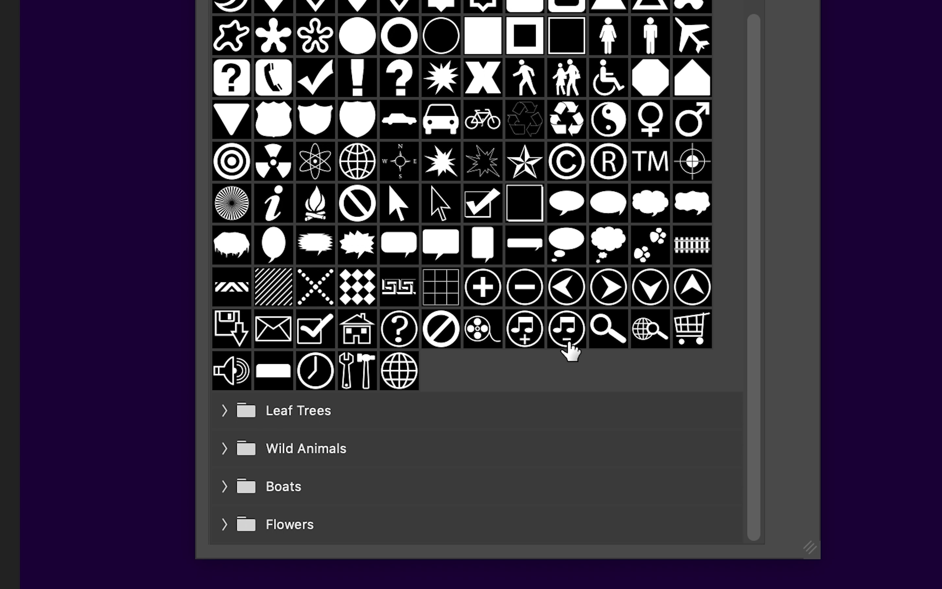
pyautogui.click(229, 451)
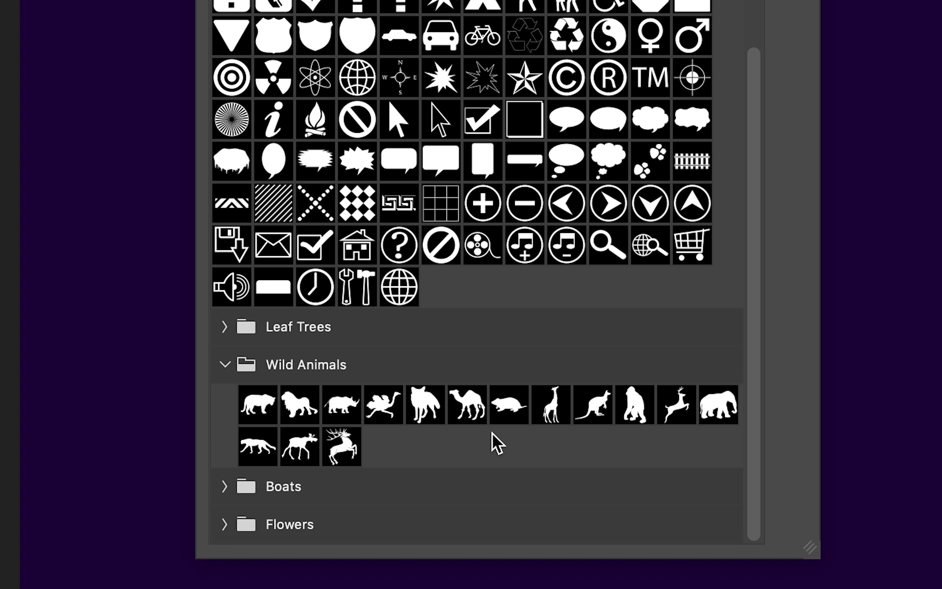
pyautogui.click(592, 405)
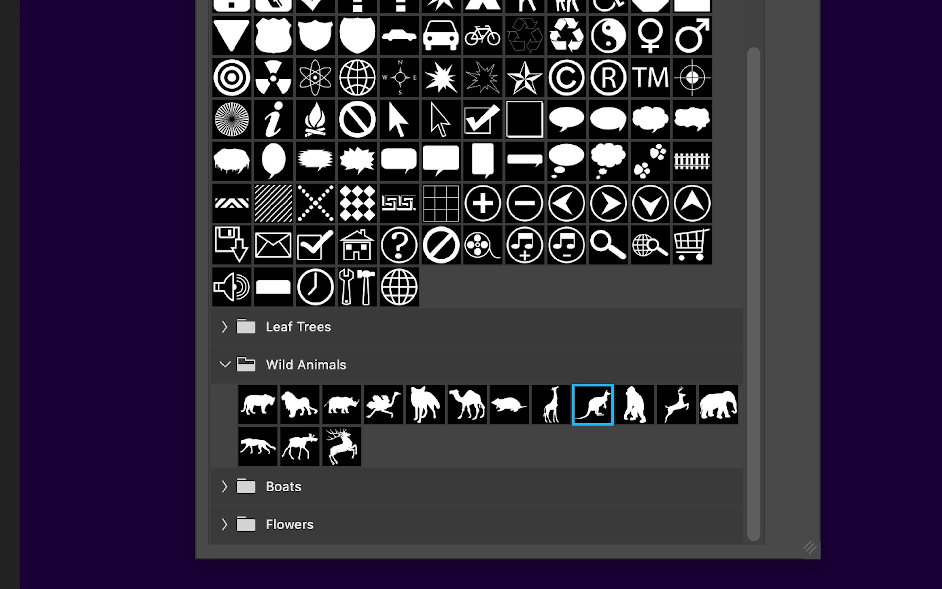
pyautogui.press('Return')
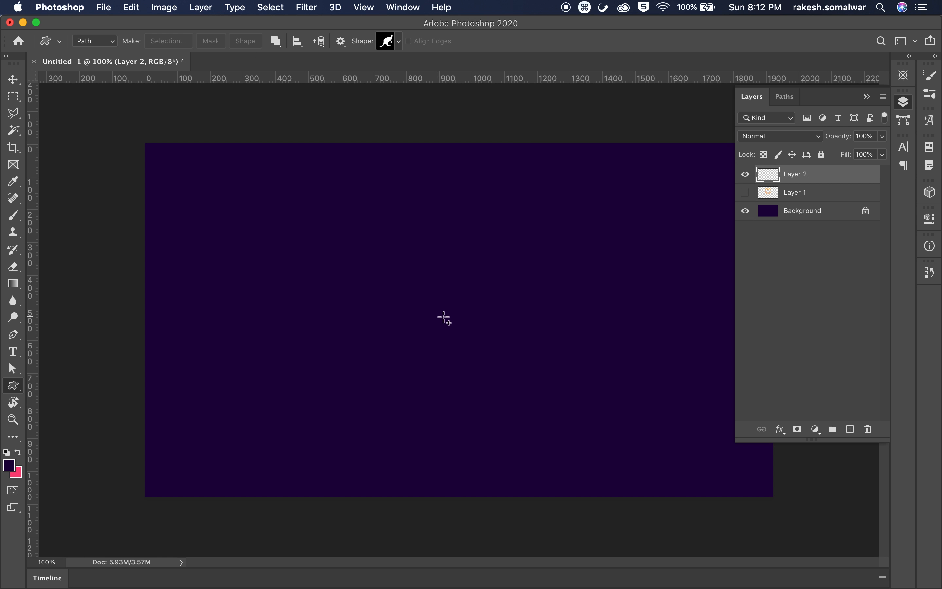
pyautogui.moveTo(451, 316); pyautogui.dragTo(568, 391)
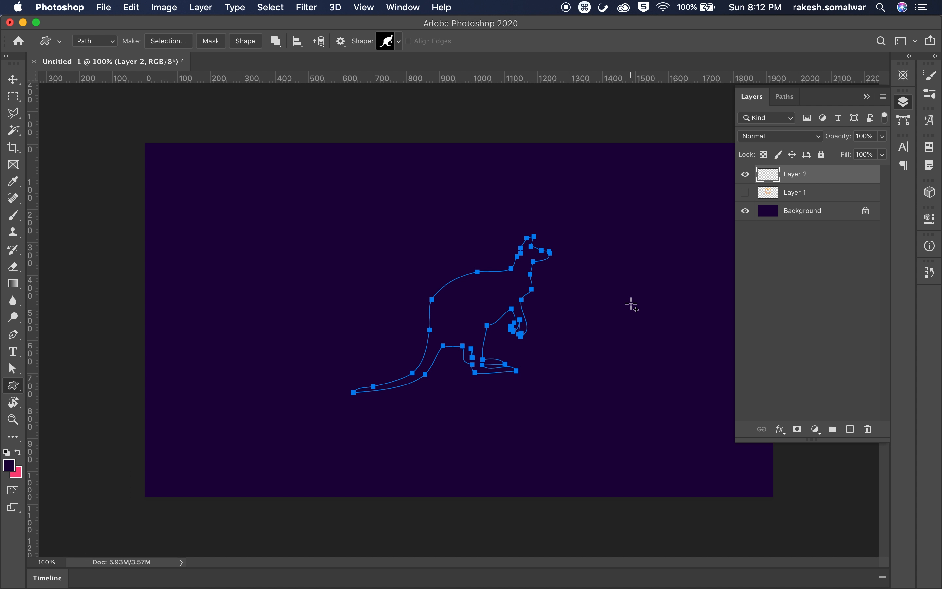
# Step: Start the Flame filter on the kangaroo path and set the flame length to 53
pyautogui.click(13, 80)
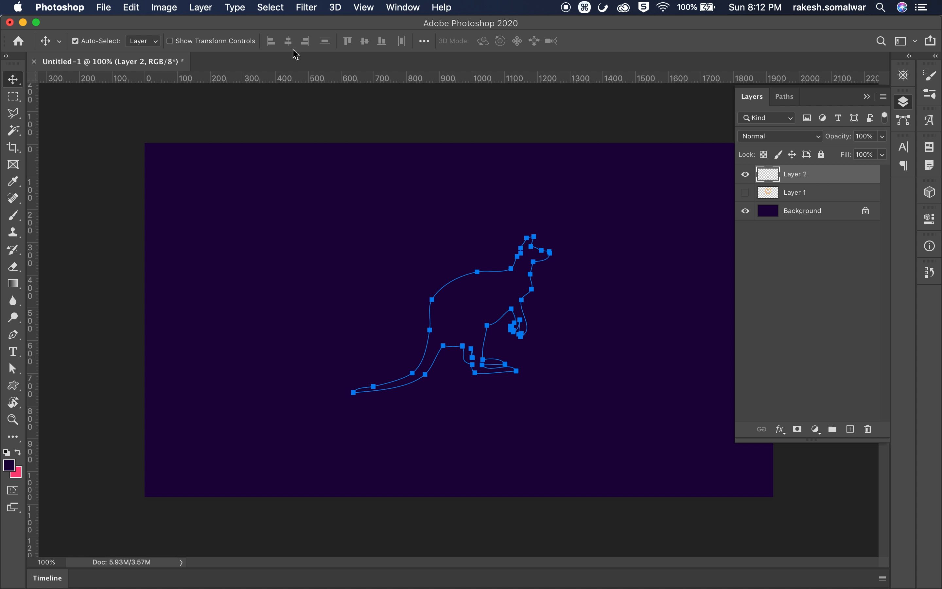
pyautogui.click(306, 7)
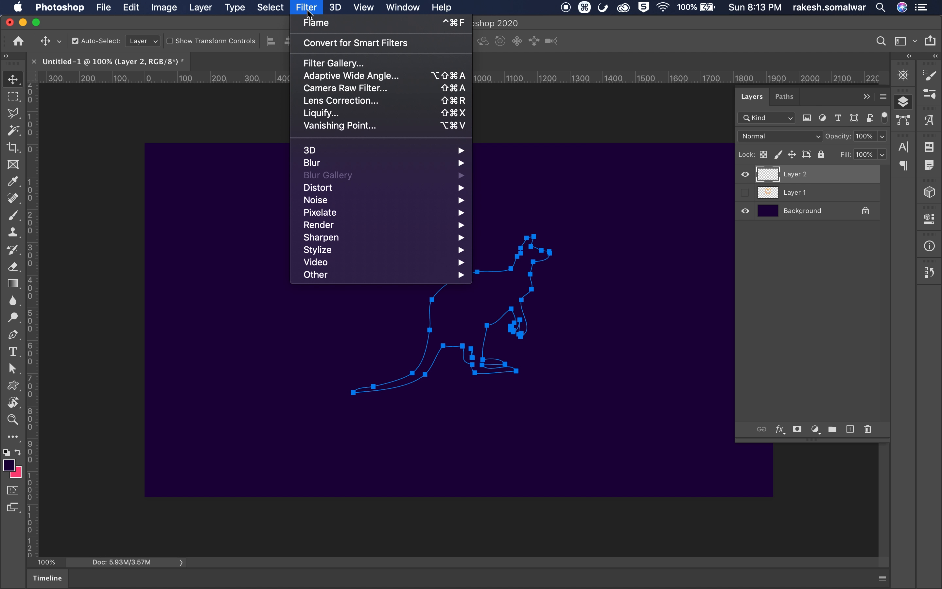
pyautogui.moveTo(330, 228)
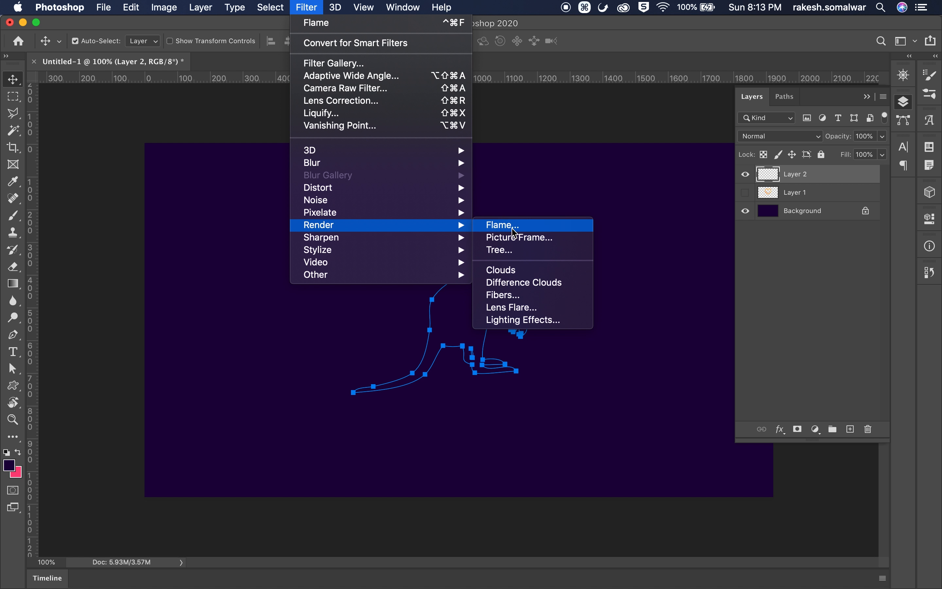
pyautogui.click(536, 226)
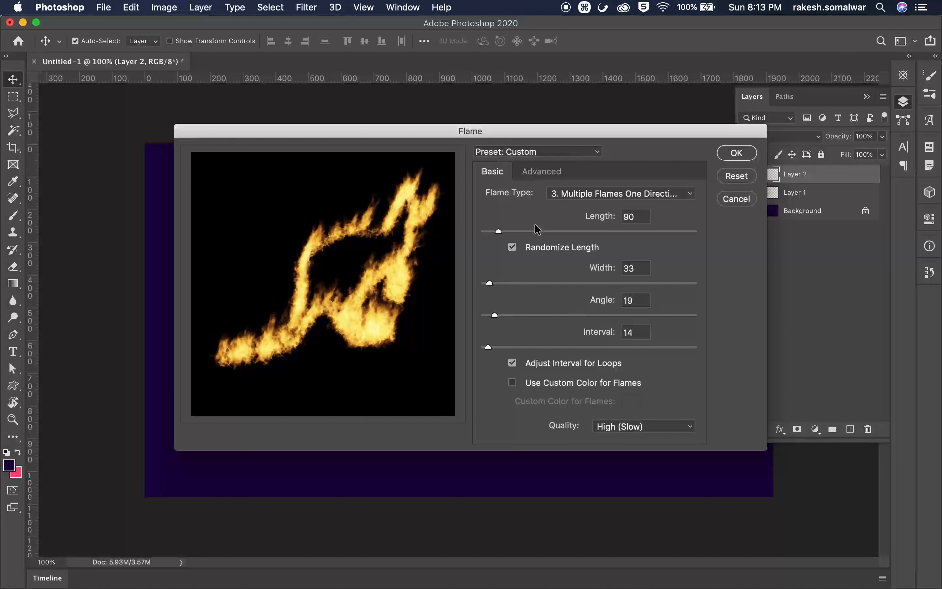
pyautogui.moveTo(498, 231); pyautogui.dragTo(492, 231)
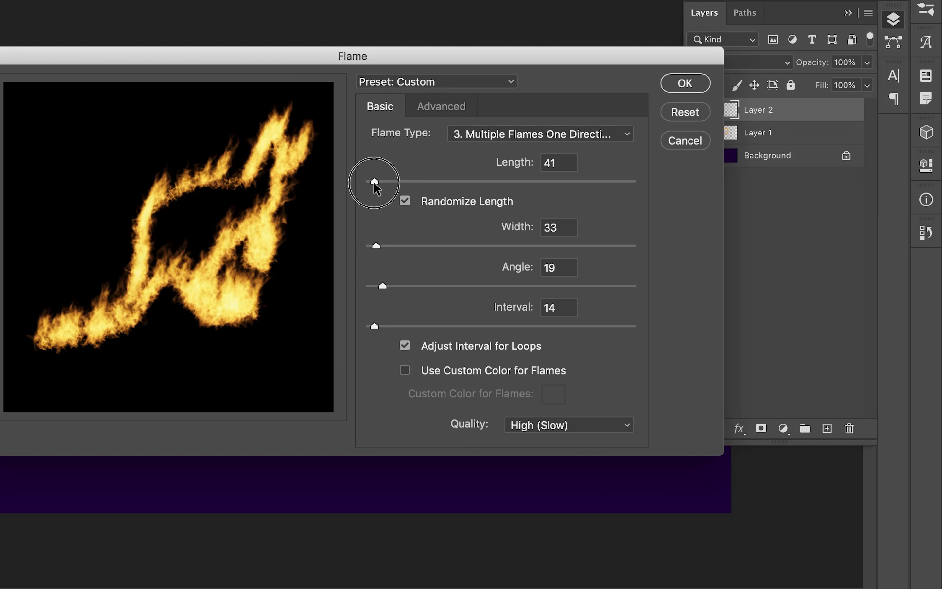
pyautogui.moveTo(374, 184); pyautogui.dragTo(379, 182)
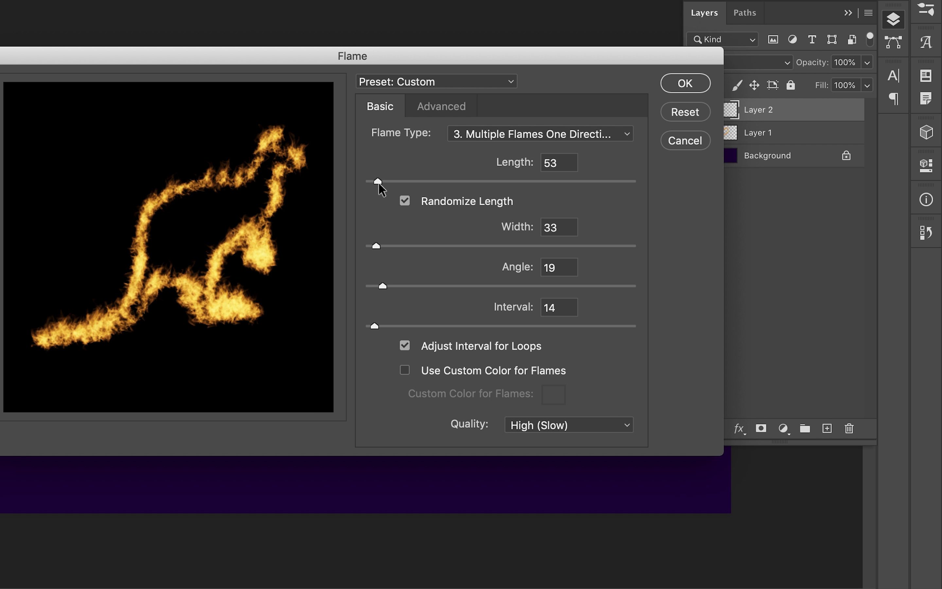
# Step: Set the flame turbulence to 40 and, after trying jag values of 0, 77 and 20, the jag to 50
pyautogui.click(443, 107)
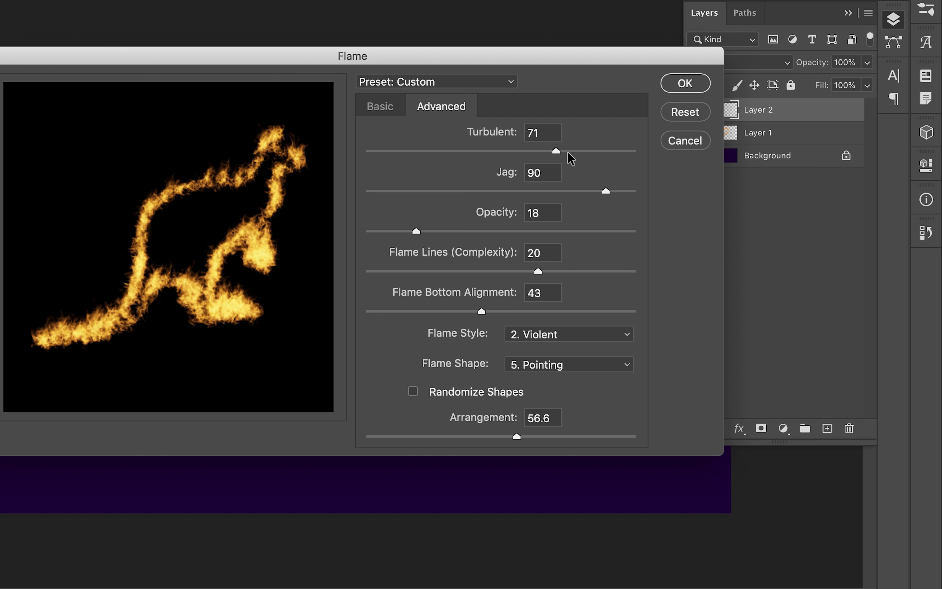
pyautogui.moveTo(557, 151); pyautogui.dragTo(448, 151)
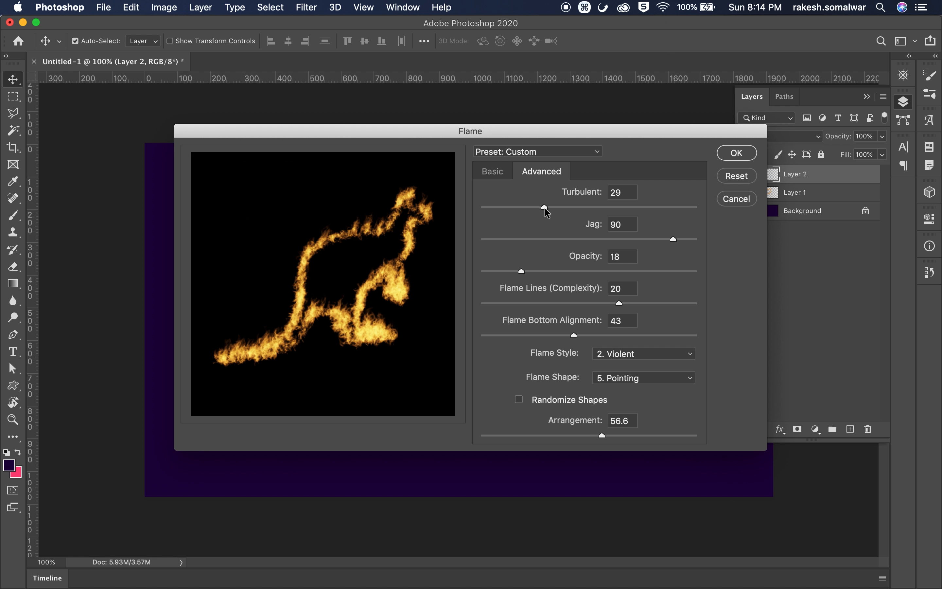
pyautogui.moveTo(444, 151); pyautogui.dragTo(482, 157)
pyautogui.moveTo(671, 238); pyautogui.dragTo(484, 239)
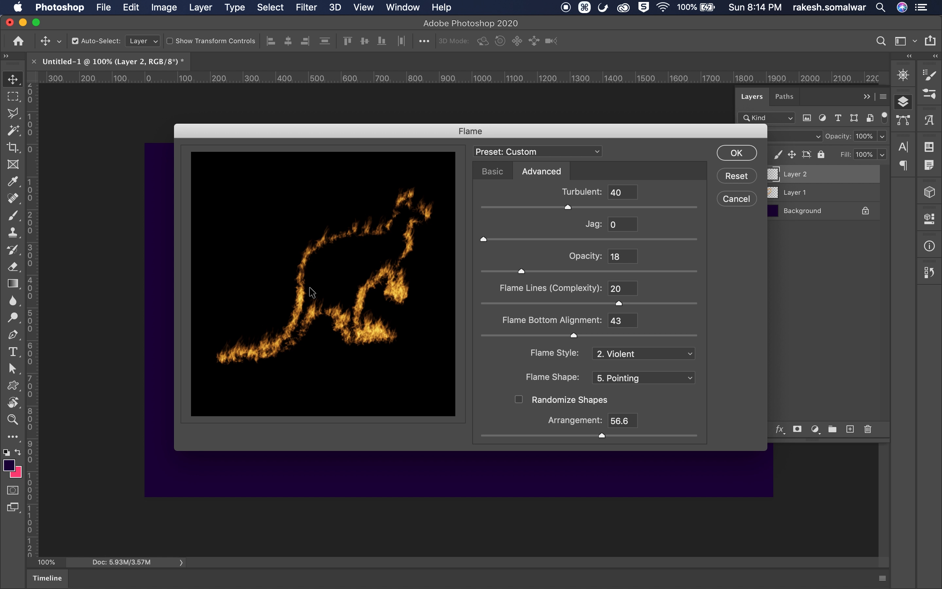
pyautogui.scroll(5, 289, 317)
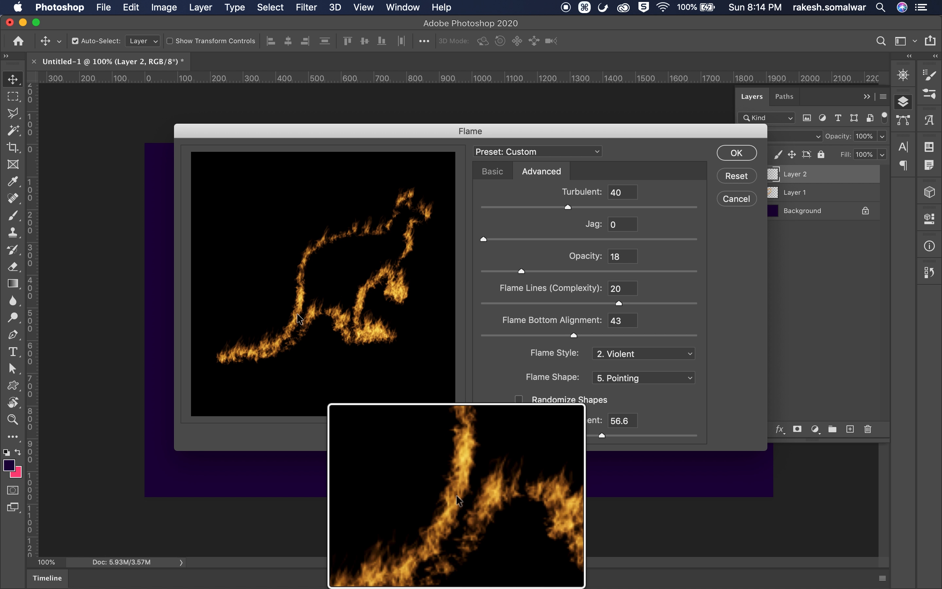
pyautogui.moveTo(486, 239); pyautogui.dragTo(645, 239)
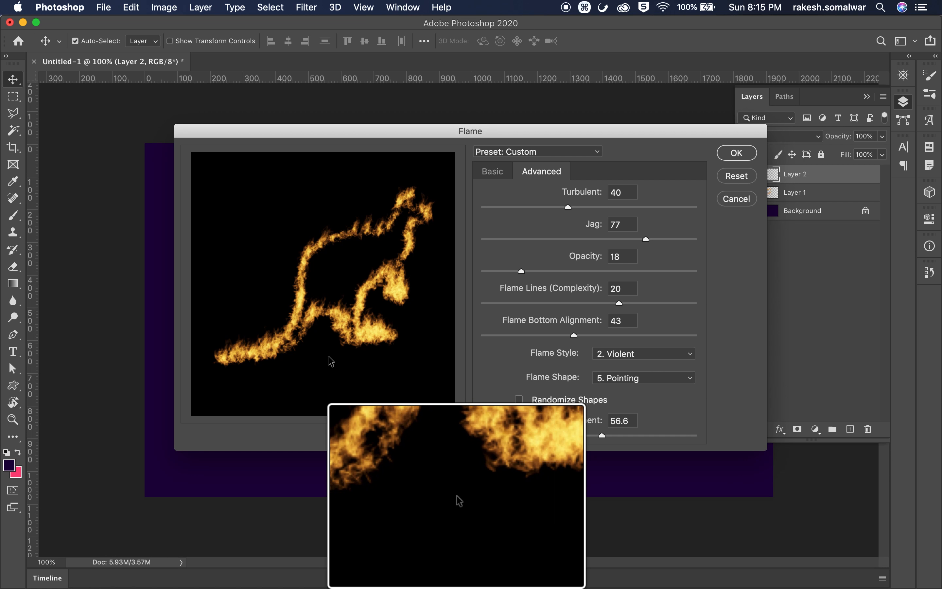
pyautogui.moveTo(646, 239); pyautogui.dragTo(525, 239)
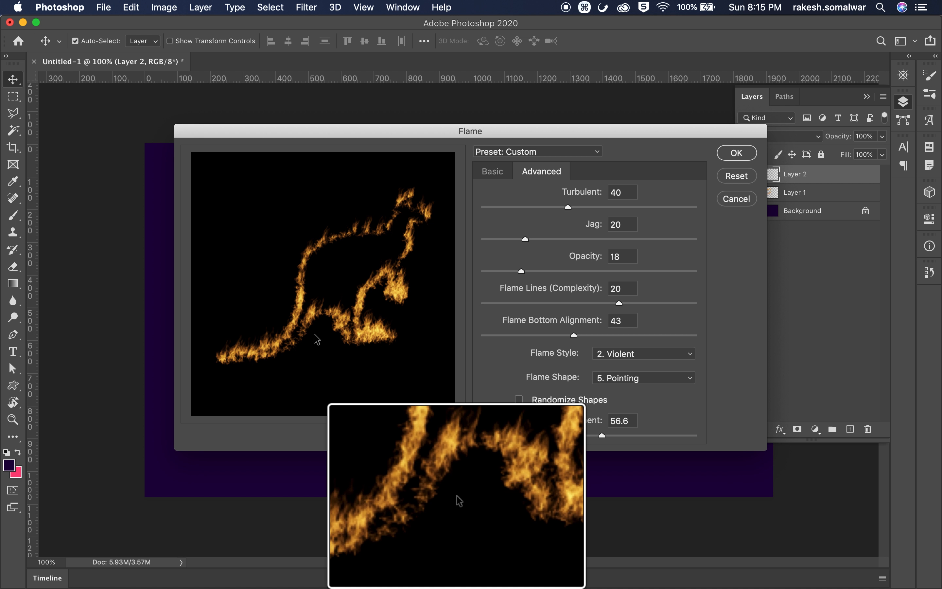
pyautogui.click(589, 240)
# Step: Set the flame opacity to 35 and, after trying 24, the flame line complexity to 22
pyautogui.moveTo(521, 271); pyautogui.dragTo(557, 272)
pyautogui.moveTo(618, 303); pyautogui.dragTo(649, 303)
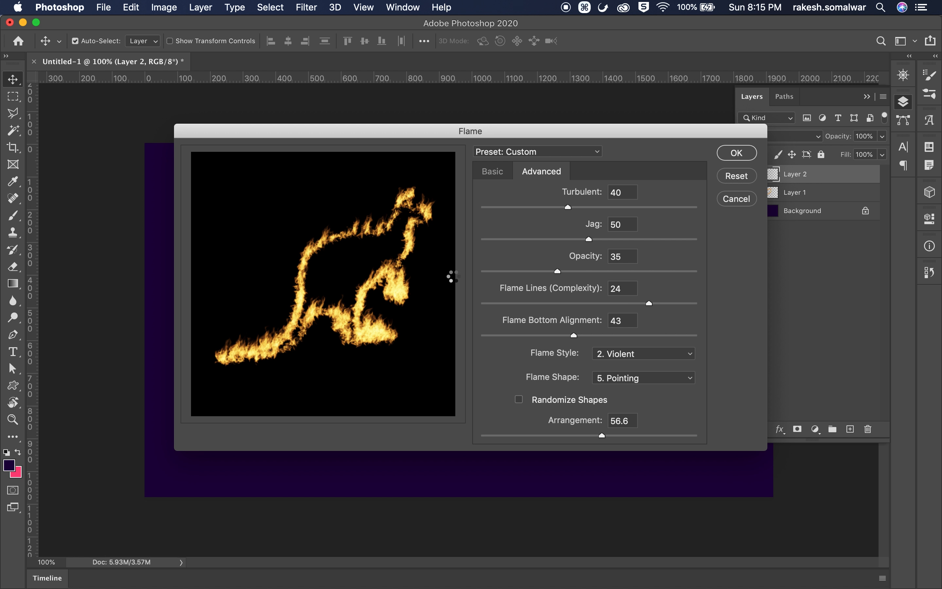
pyautogui.press('ctrl')
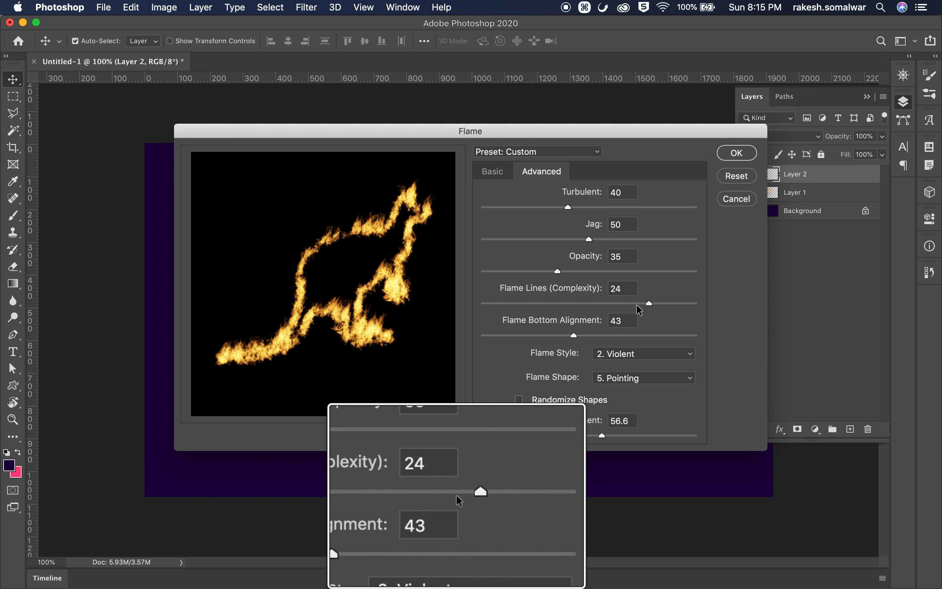
pyautogui.moveTo(637, 304); pyautogui.dragTo(583, 303)
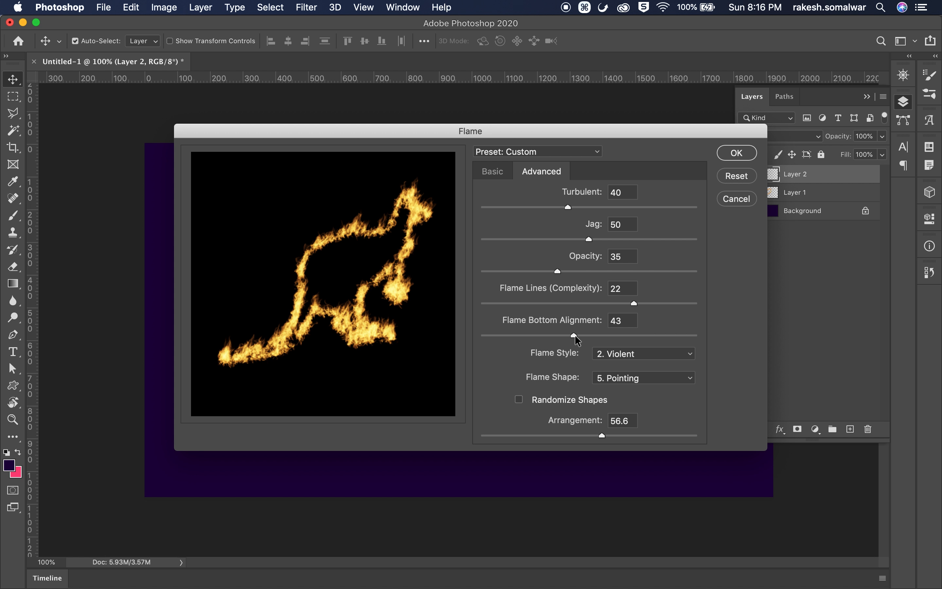
# Step: Try flame bottom alignments of 73, 6 and 57, and settle on 18
pyautogui.moveTo(616, 340); pyautogui.dragTo(638, 339)
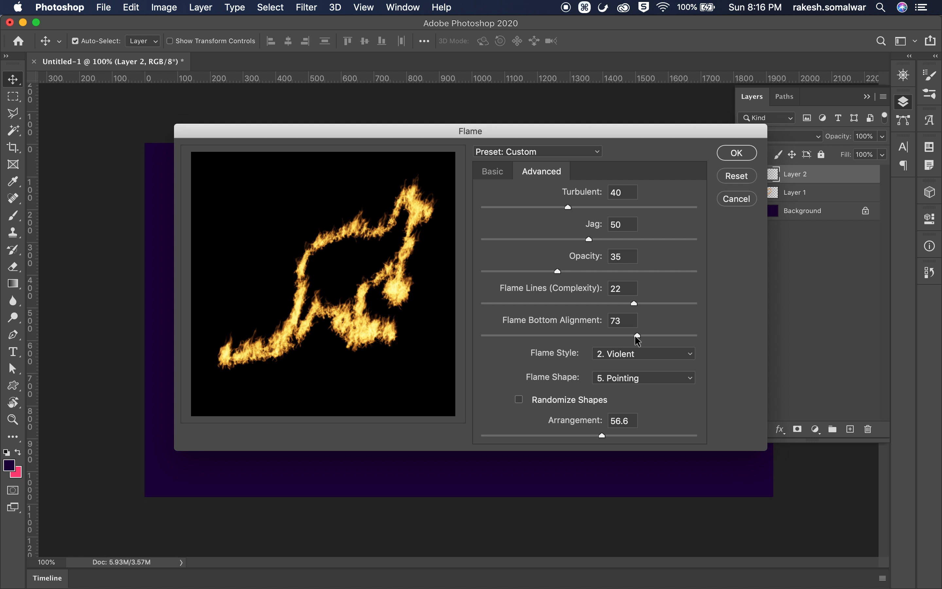
pyautogui.moveTo(638, 340); pyautogui.dragTo(665, 337)
pyautogui.moveTo(666, 337); pyautogui.dragTo(494, 344)
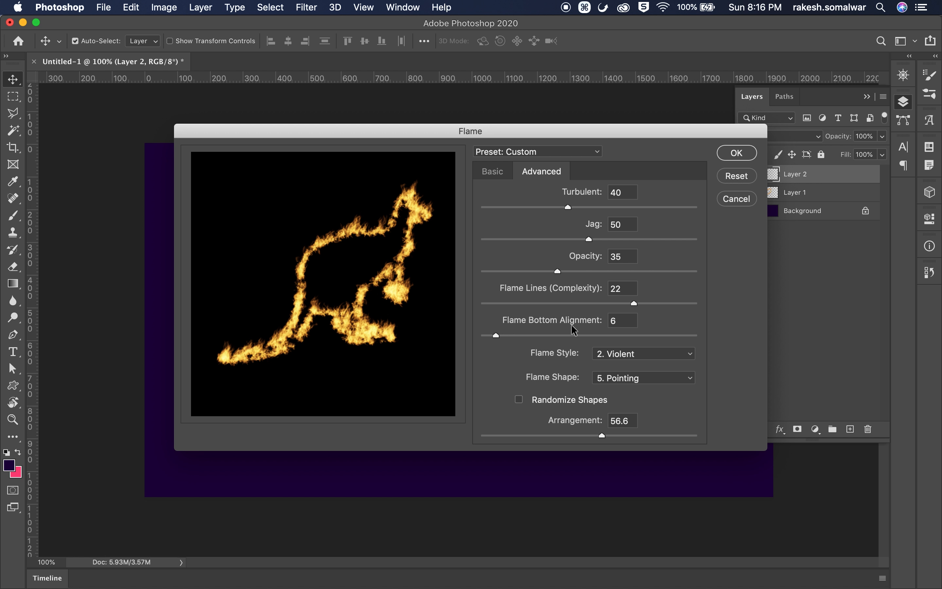
pyautogui.moveTo(496, 334); pyautogui.dragTo(603, 336)
pyautogui.press('ctrl')
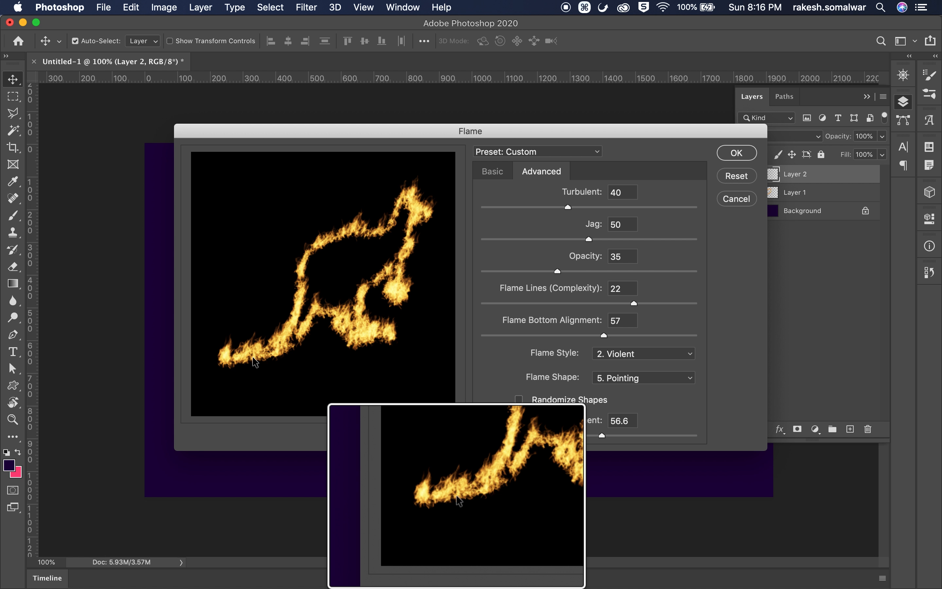
pyautogui.click(522, 336)
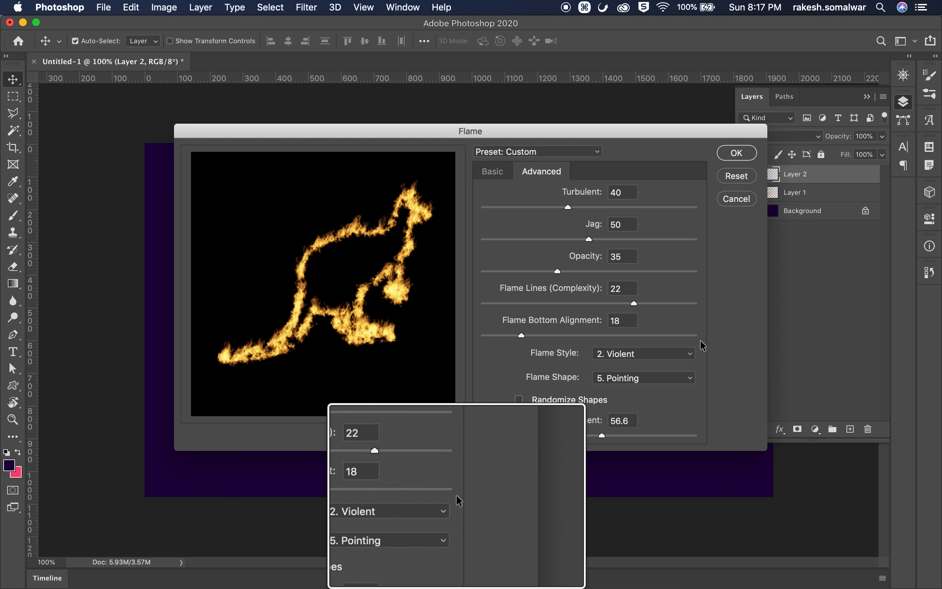
# Step: Try the Normal and Flat flame styles on the kangaroo, and return the style to Violent
pyautogui.click(689, 354)
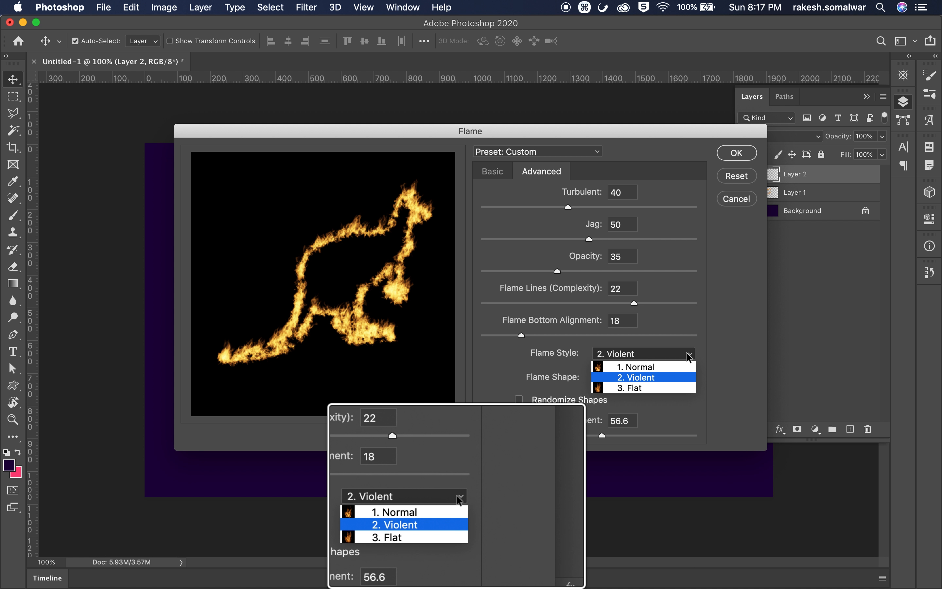
pyautogui.click(643, 366)
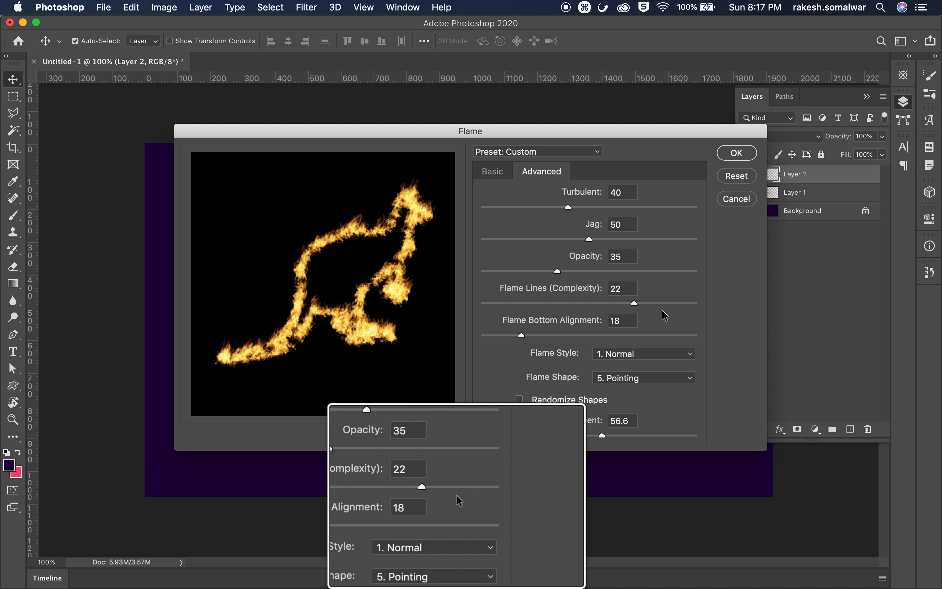
pyautogui.click(664, 353)
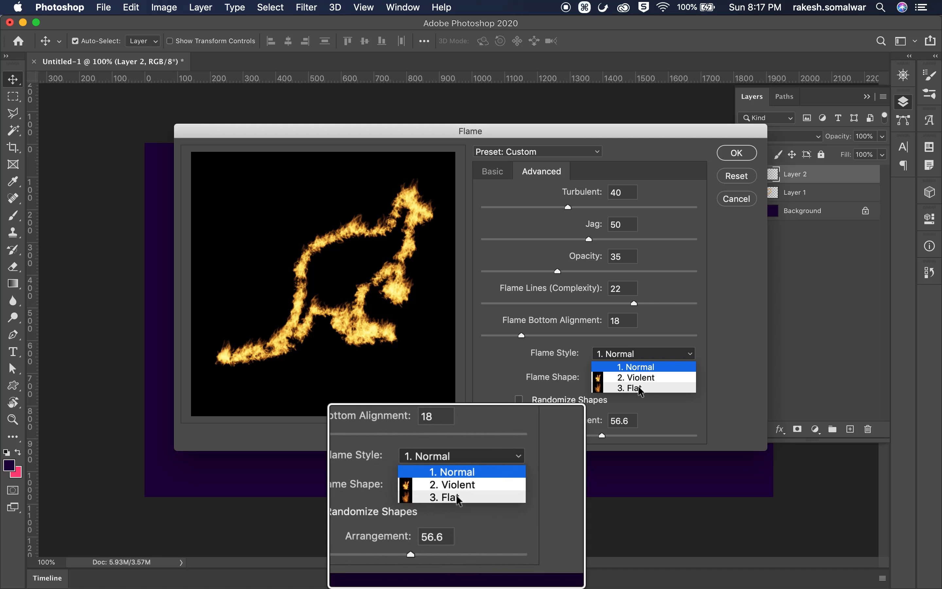
pyautogui.click(658, 390)
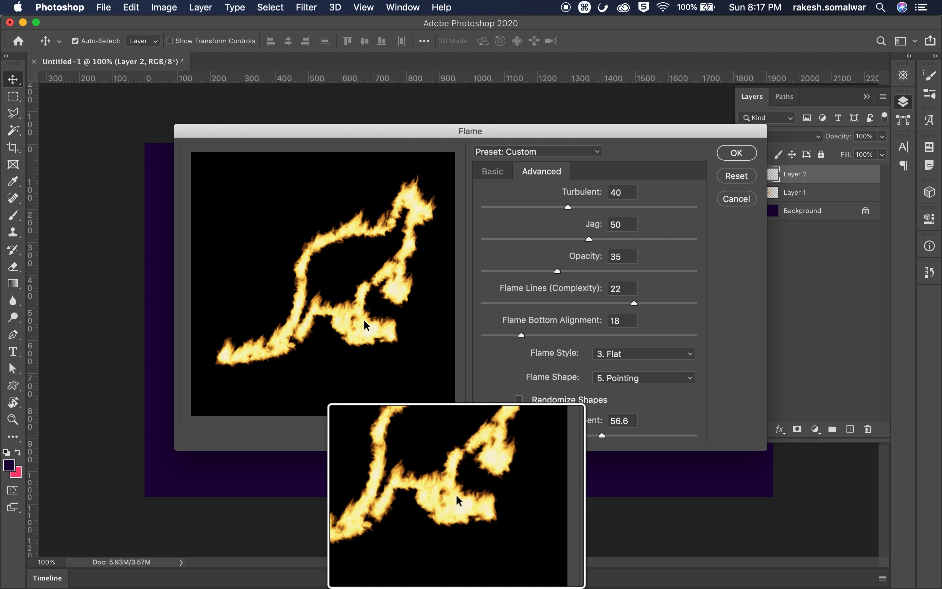
pyautogui.press('ctrl')
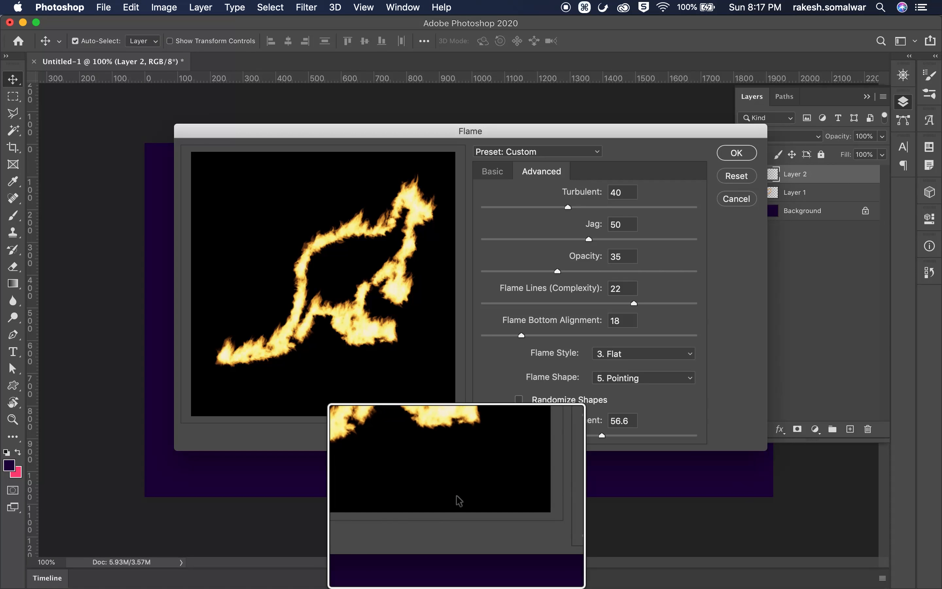
pyautogui.scroll(2, 350, 302)
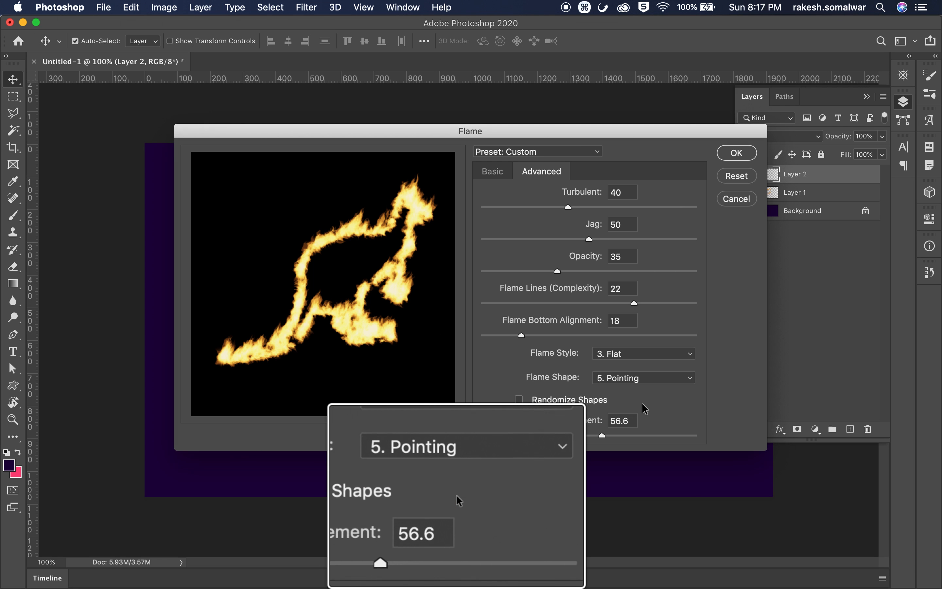
pyautogui.click(642, 378)
pyautogui.click(637, 358)
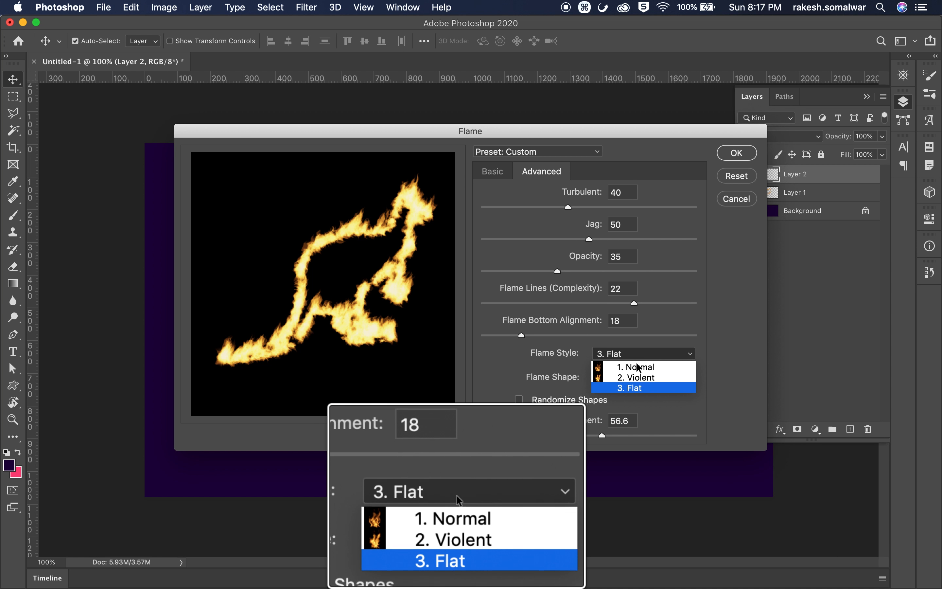
pyautogui.click(634, 376)
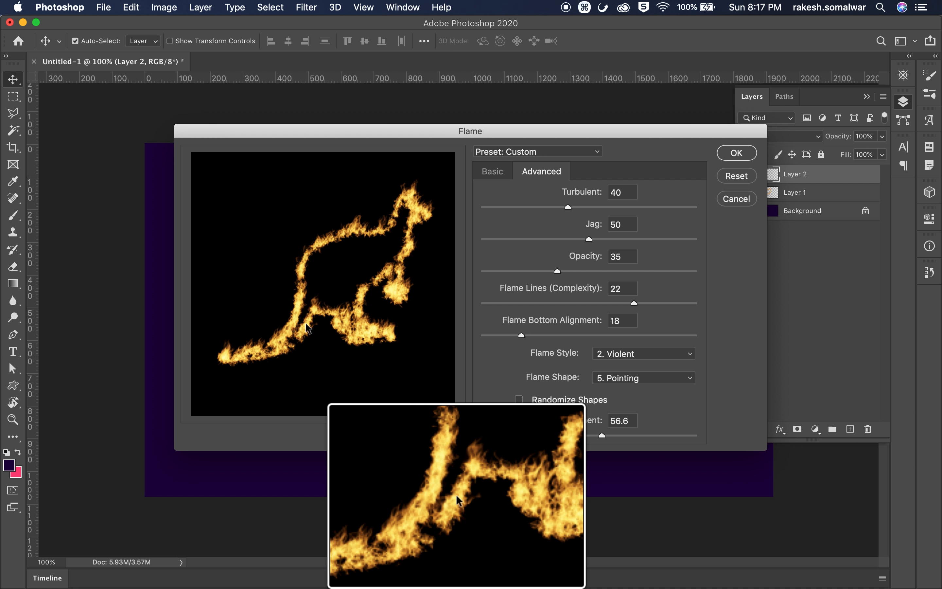
# Step: Set the flame arrangement to 46.8
pyautogui.press('ctrl')
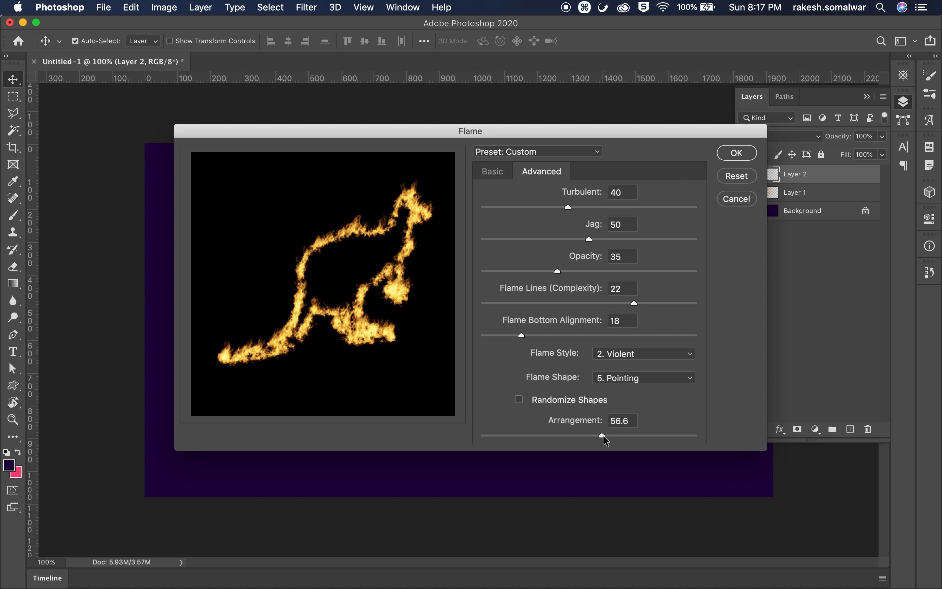
pyautogui.moveTo(602, 435); pyautogui.dragTo(581, 435)
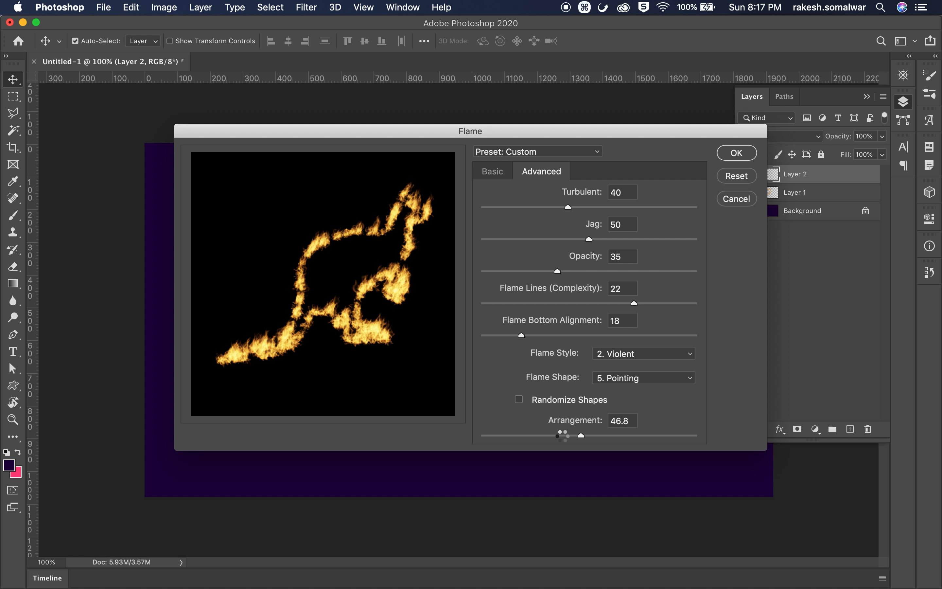
# Step: Set the flame arrangement to 31.4 and try the Parallel and To The Center flame shapes
pyautogui.moveTo(563, 435); pyautogui.dragTo(542, 437)
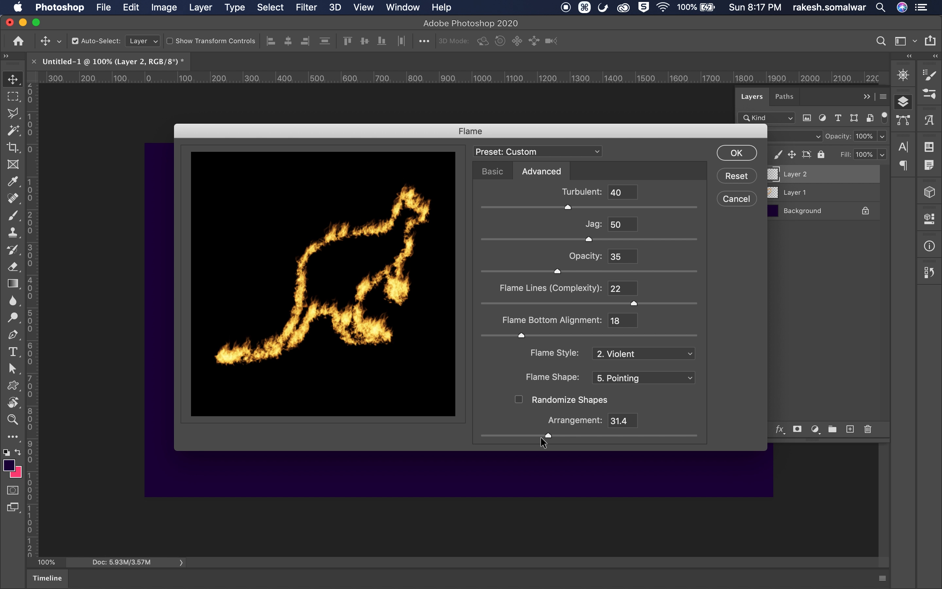
pyautogui.click(665, 380)
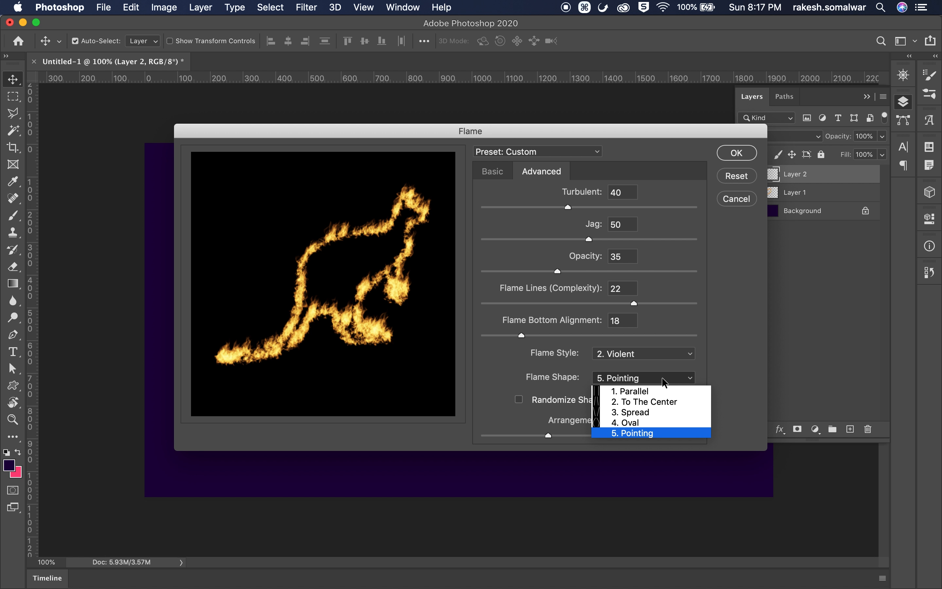
pyautogui.click(639, 391)
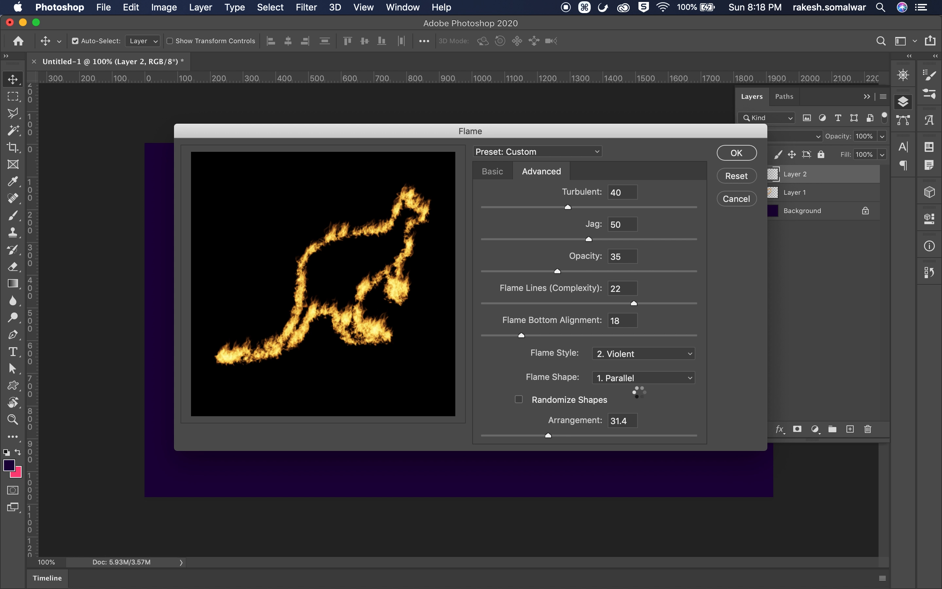
pyautogui.click(630, 382)
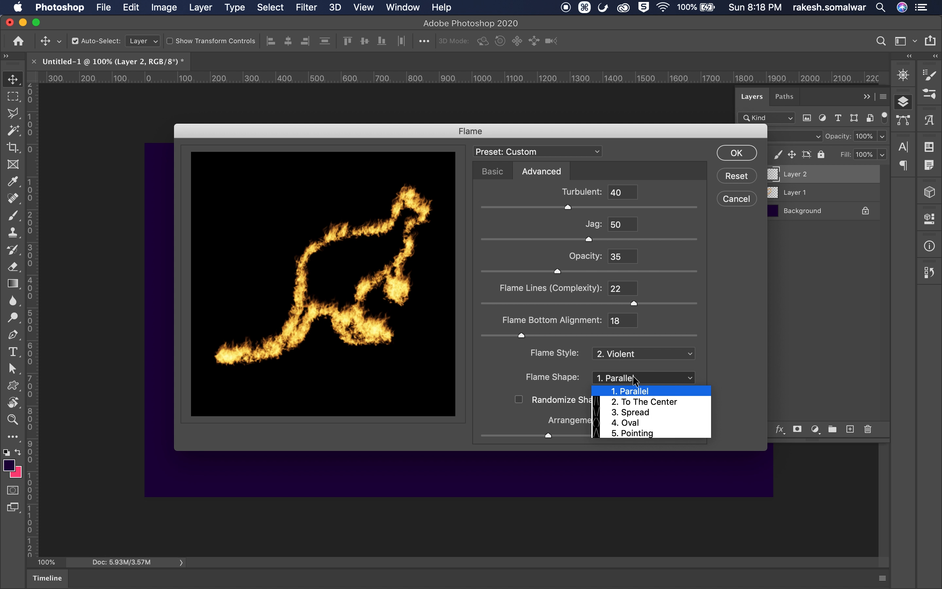
pyautogui.click(632, 402)
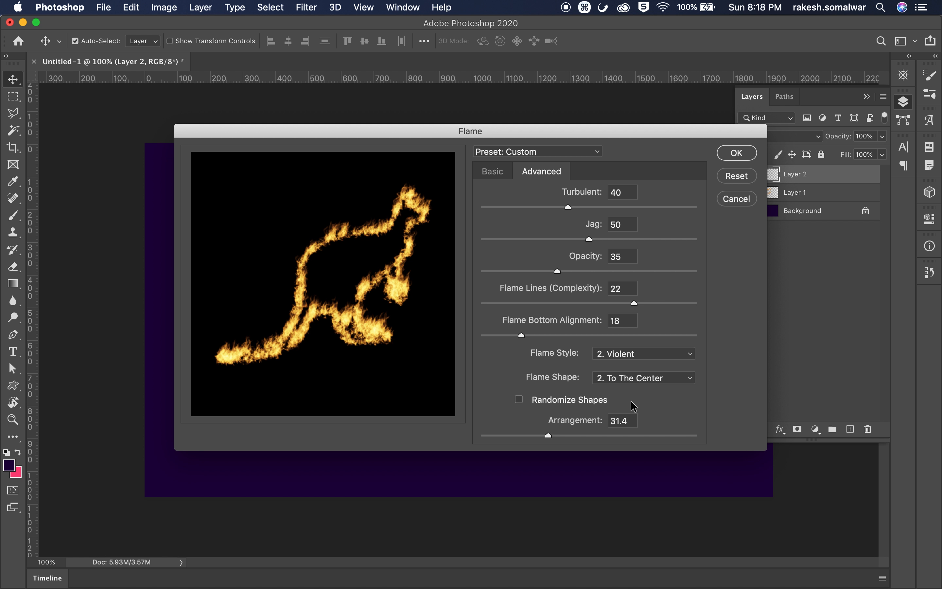
# Step: Try the Spread, Oval and Pointing flame shapes on the kangaroo, and settle on Spread
pyautogui.click(658, 378)
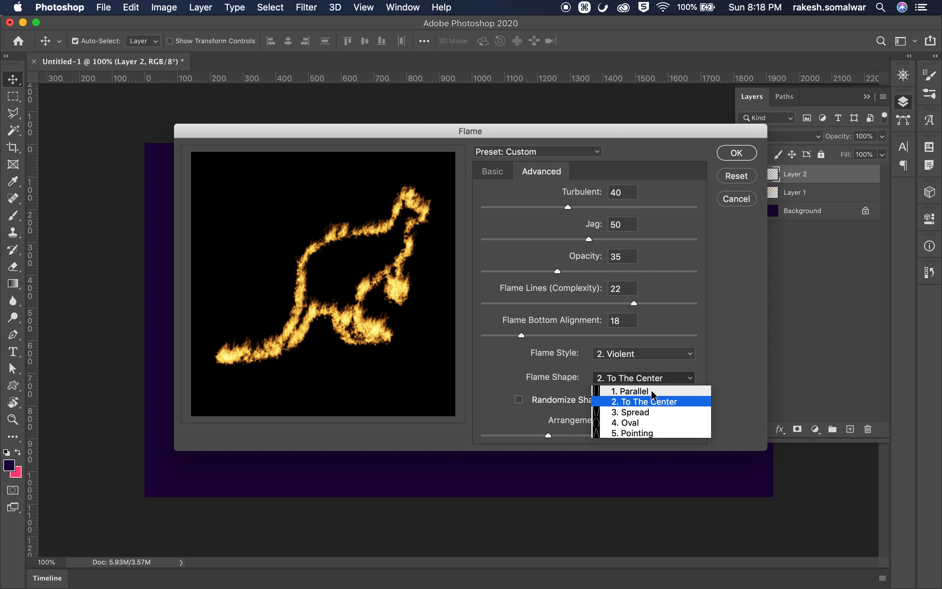
pyautogui.click(636, 411)
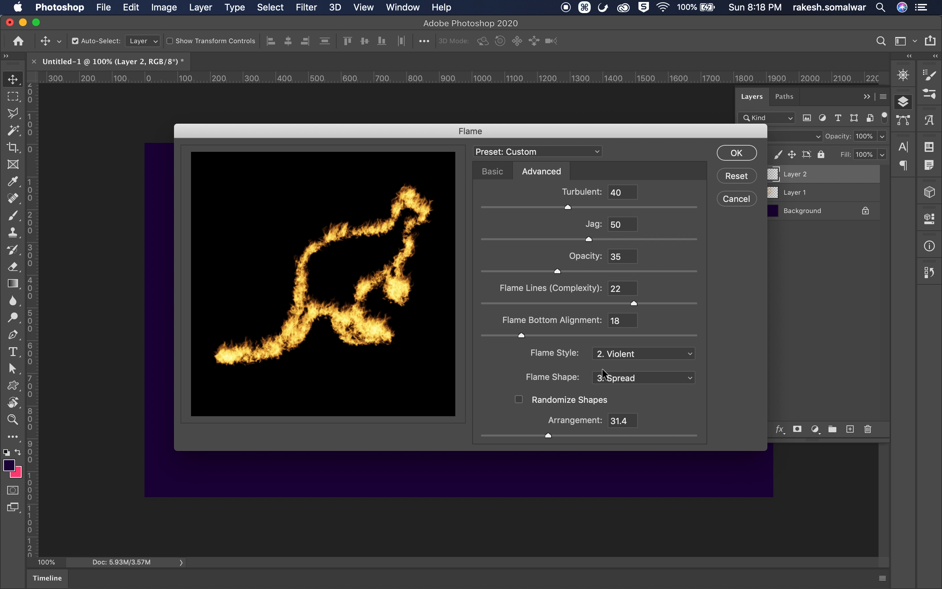
pyautogui.click(623, 378)
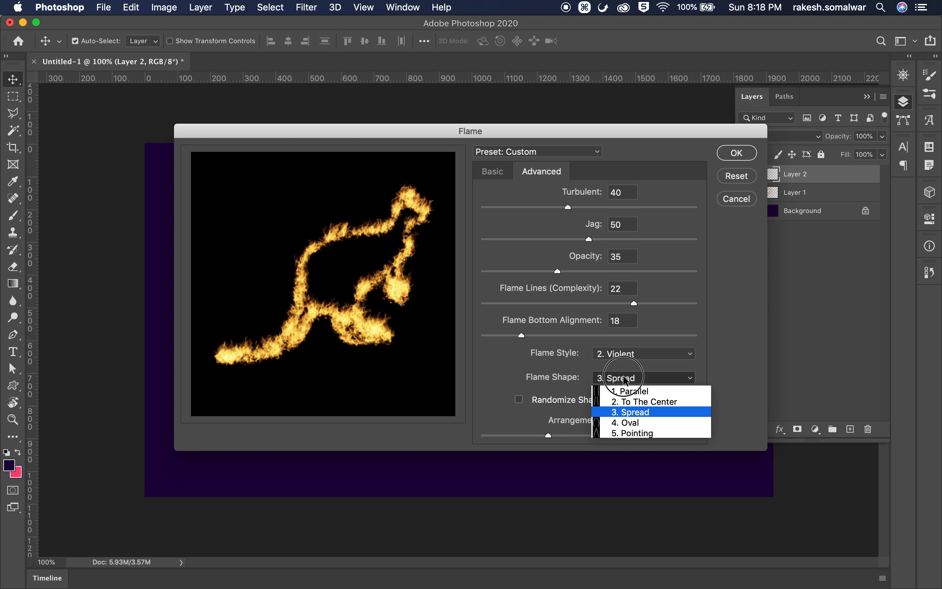
pyautogui.click(633, 423)
pyautogui.press('ctrl')
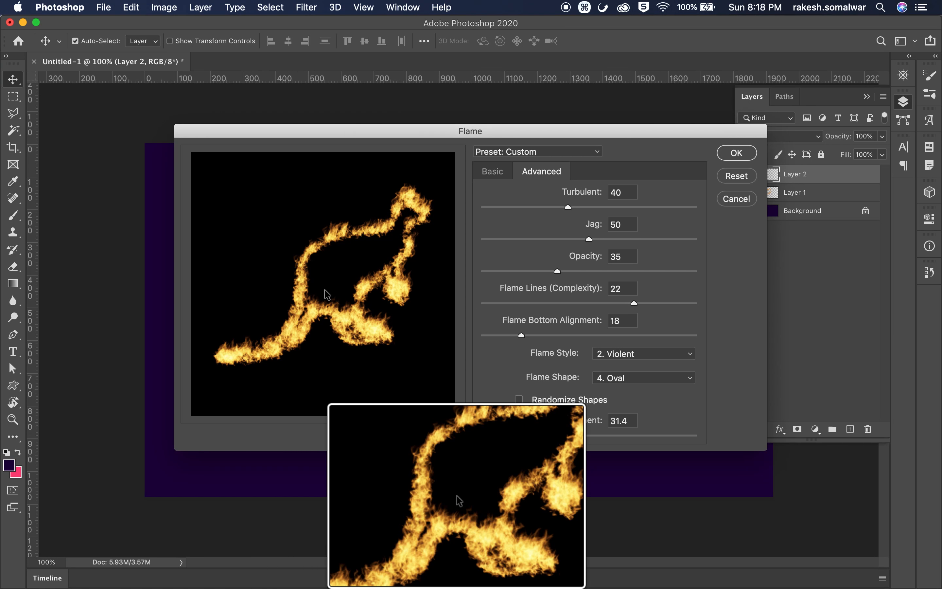
pyautogui.click(641, 381)
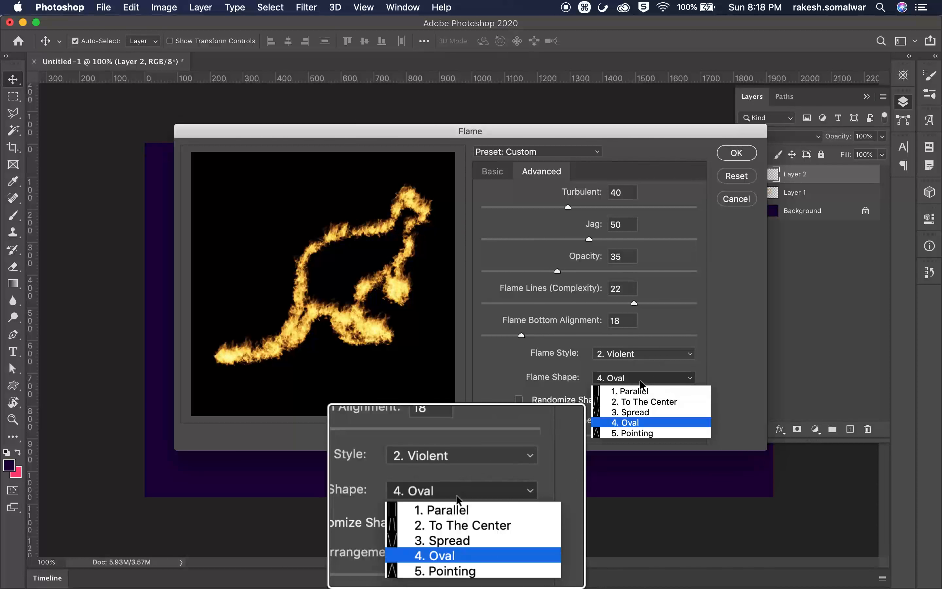
pyautogui.click(632, 433)
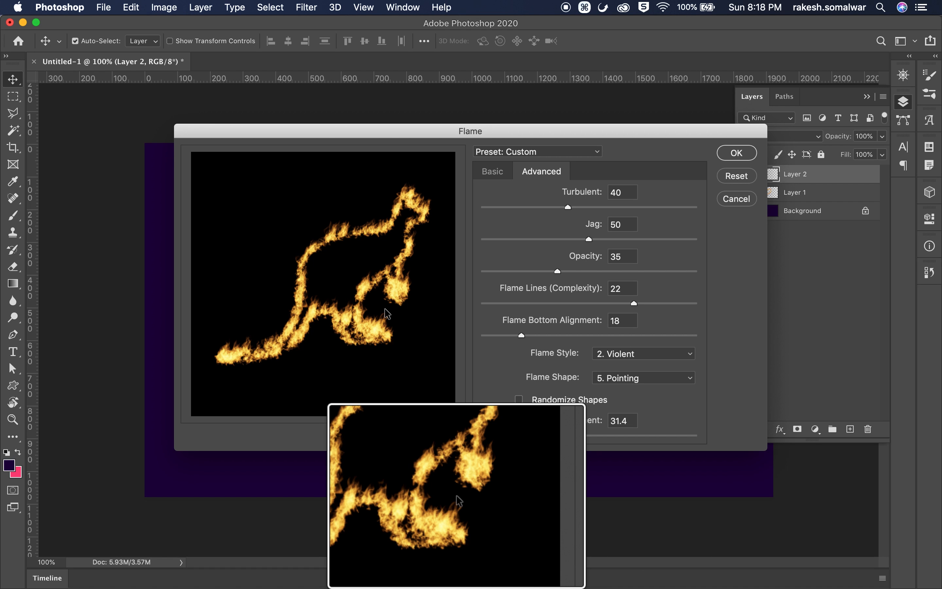
pyautogui.click(671, 379)
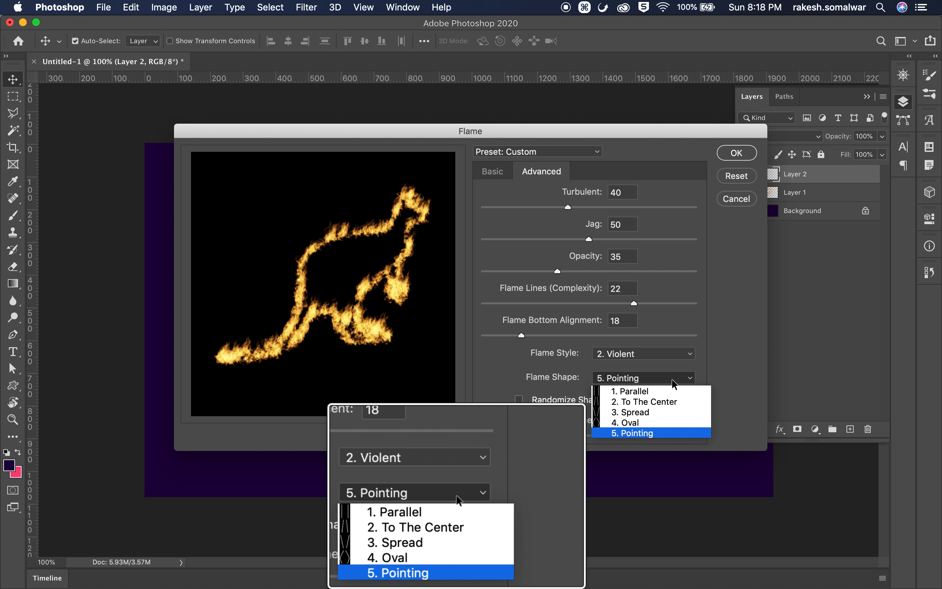
pyautogui.click(632, 413)
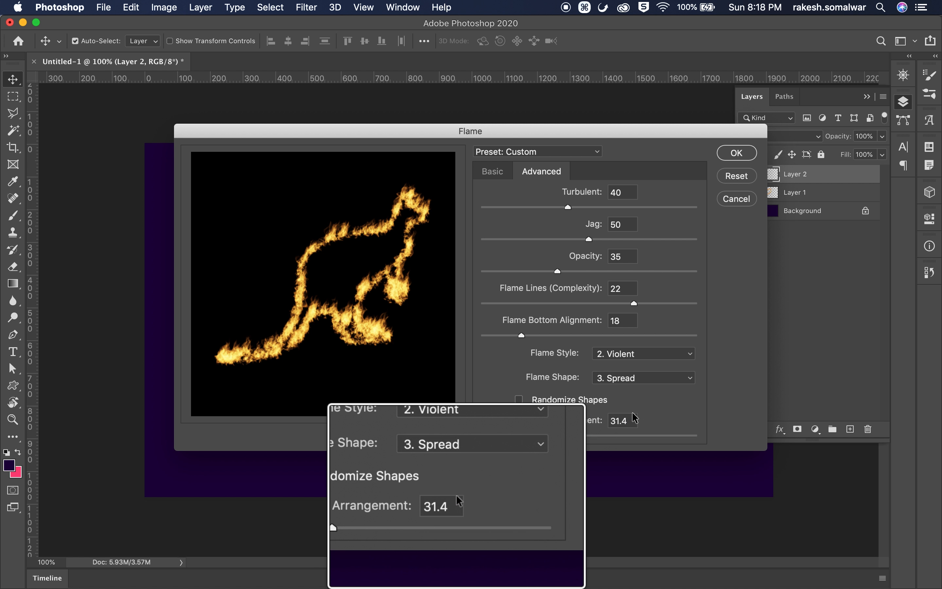
# Step: Keep the Multiple Flames One Direction flame type and render the flames along the kangaroo path
pyautogui.click(494, 172)
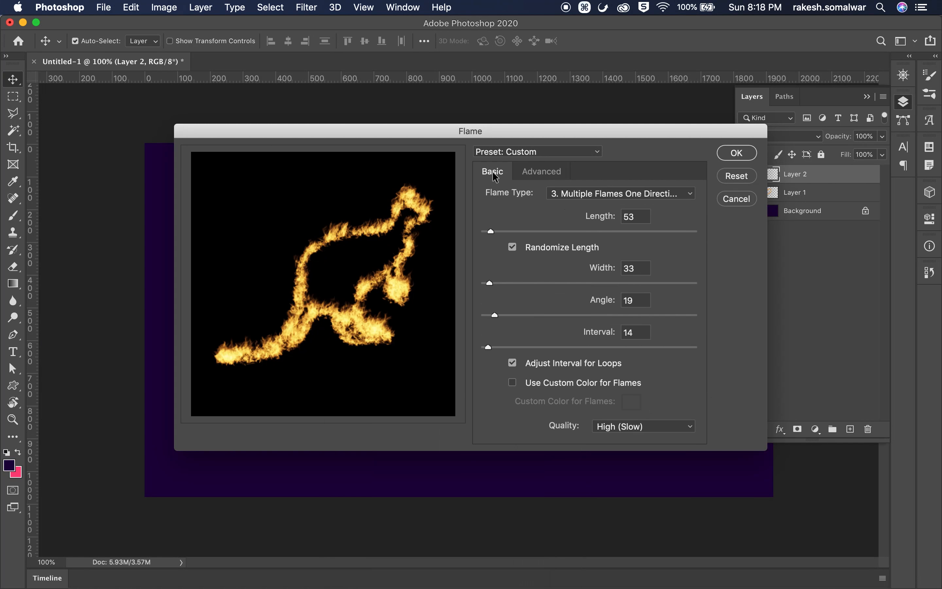
pyautogui.click(625, 195)
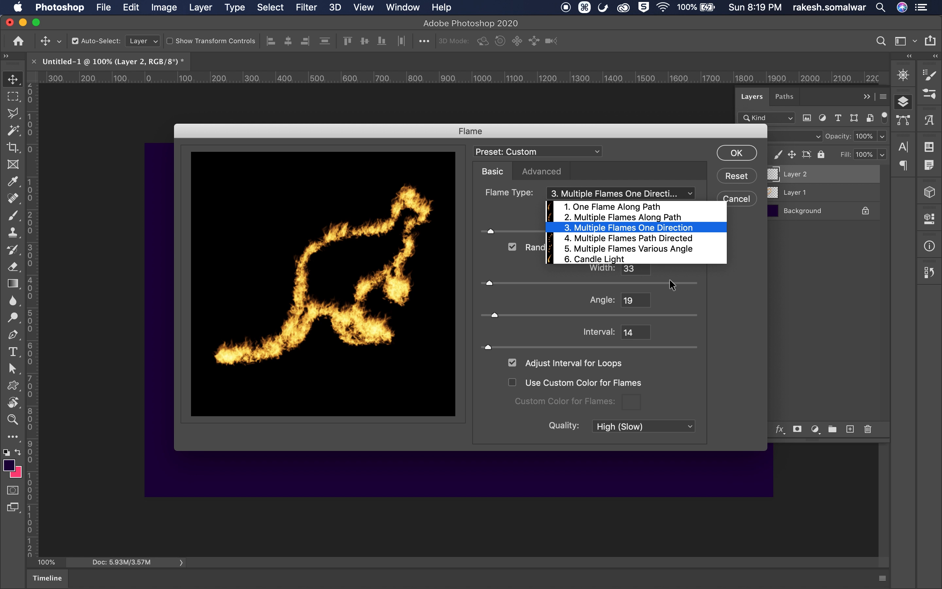
pyautogui.click(730, 283)
pyautogui.click(741, 152)
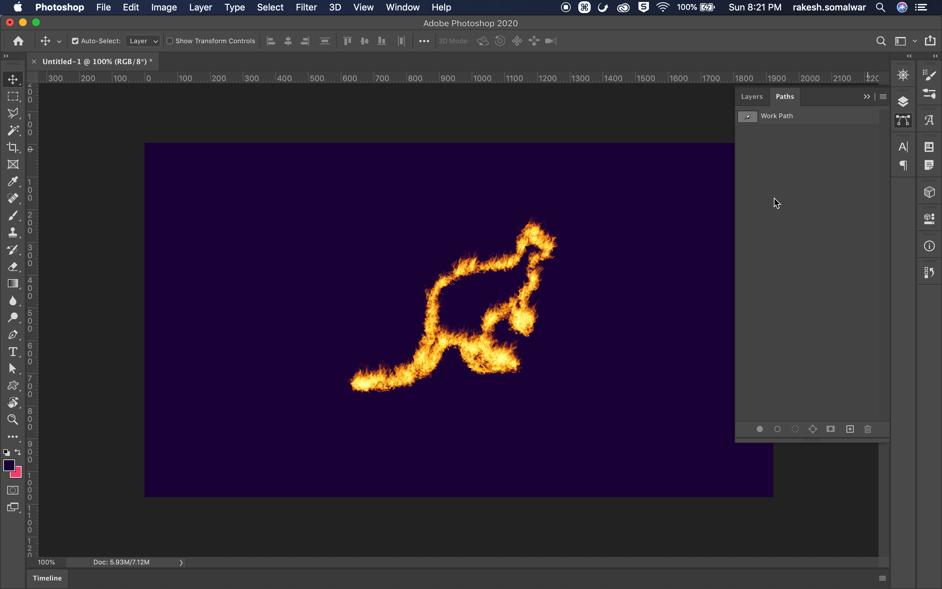
# Step: Hide Layer 2, which holds the kangaroo flames
pyautogui.press('F7')
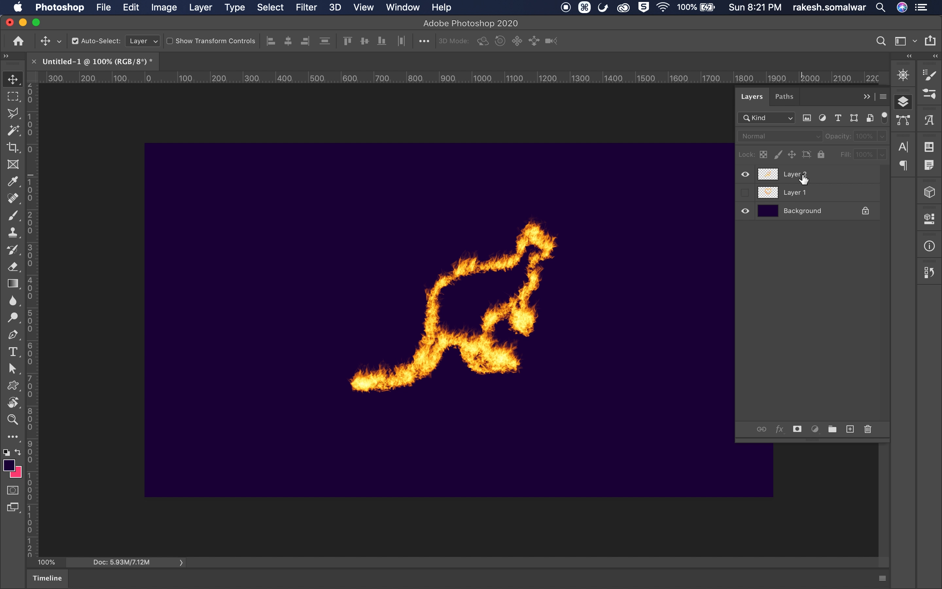
pyautogui.click(802, 178)
pyautogui.click(745, 174)
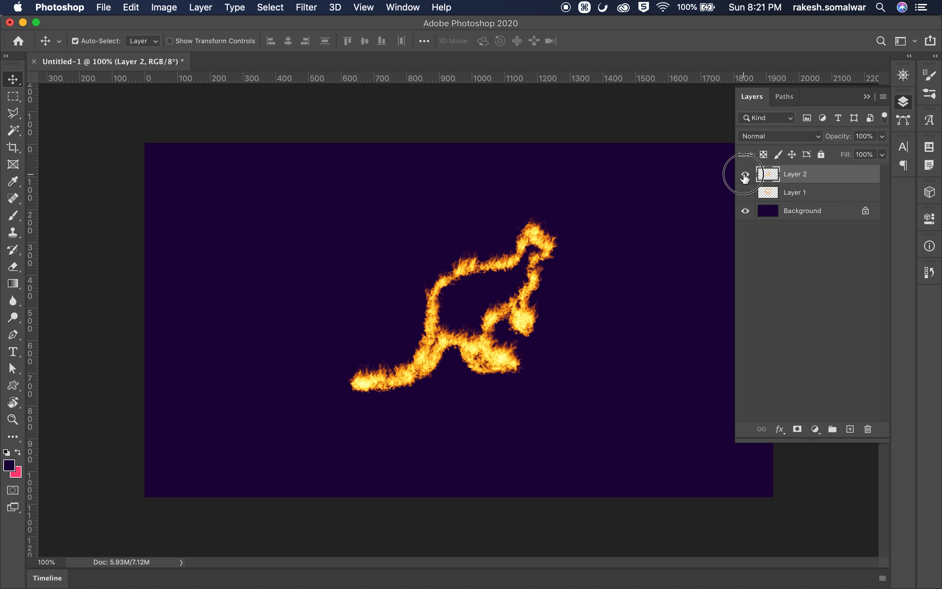
pyautogui.click(803, 197)
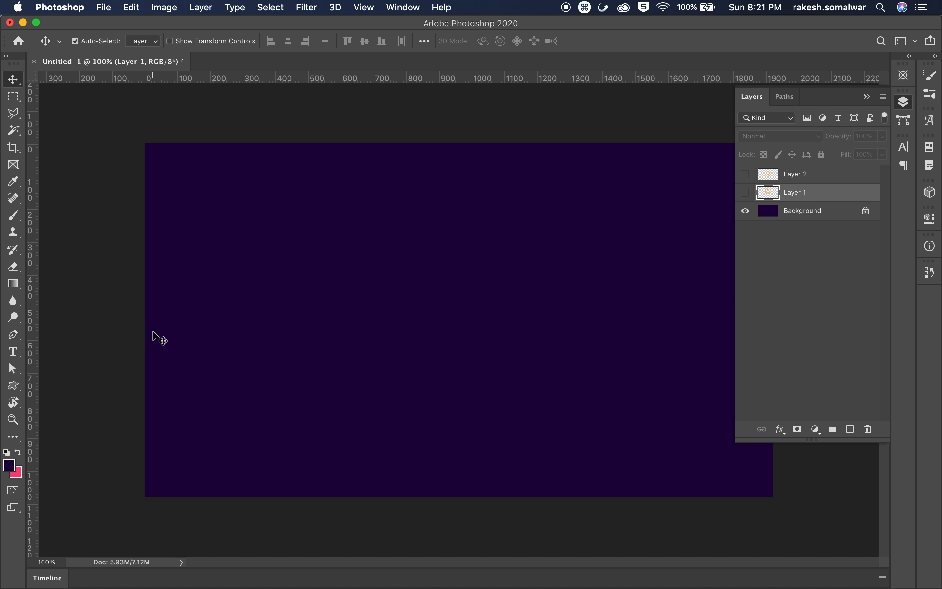
# Step: Add a new empty layer above Layer 2 with Normal mode and 100% opacity
pyautogui.click(820, 174)
pyautogui.click(883, 96)
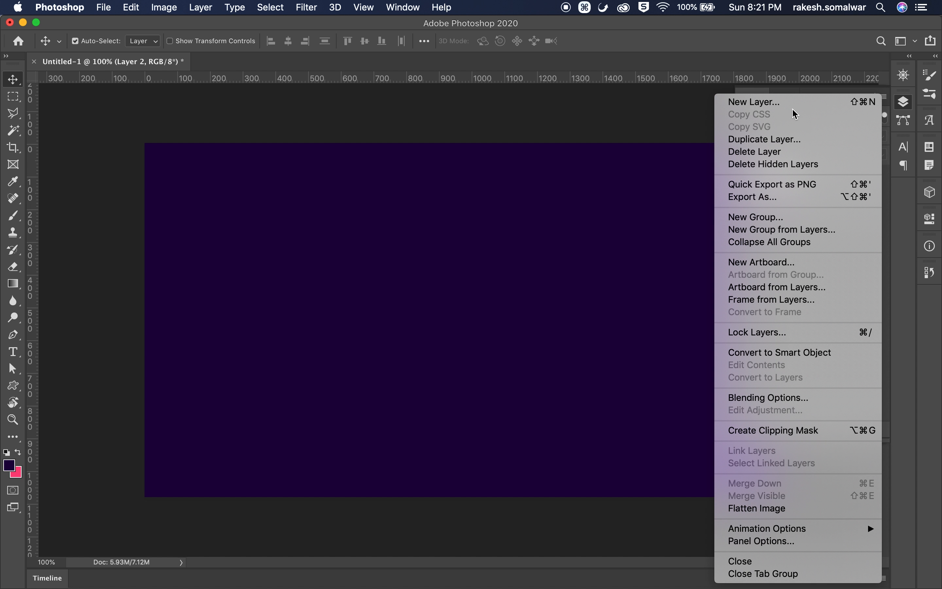
pyautogui.click(754, 102)
pyautogui.click(775, 241)
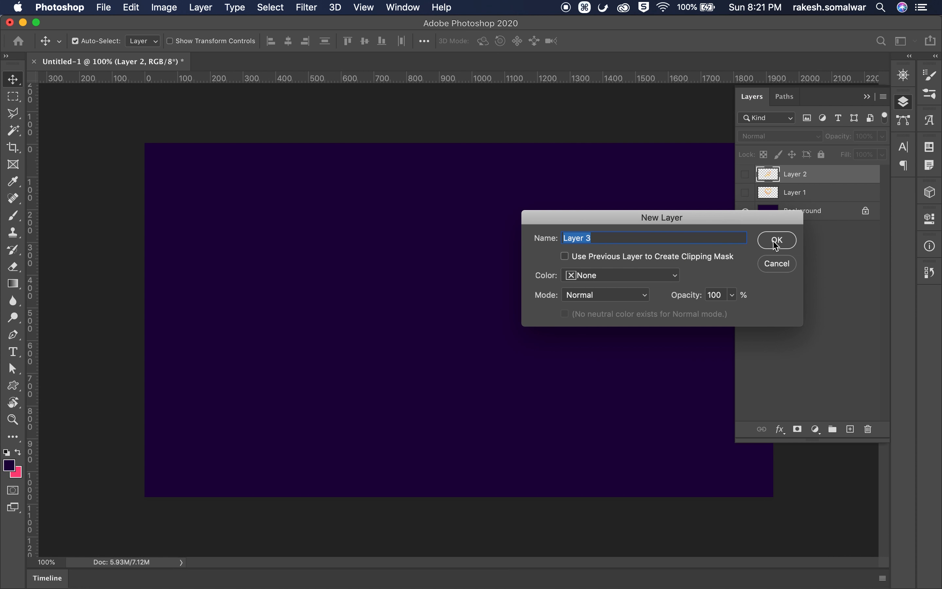
# Step: Undo the stray shape drawn with the Pen tool and set the tool to draw a Path
pyautogui.click(13, 385)
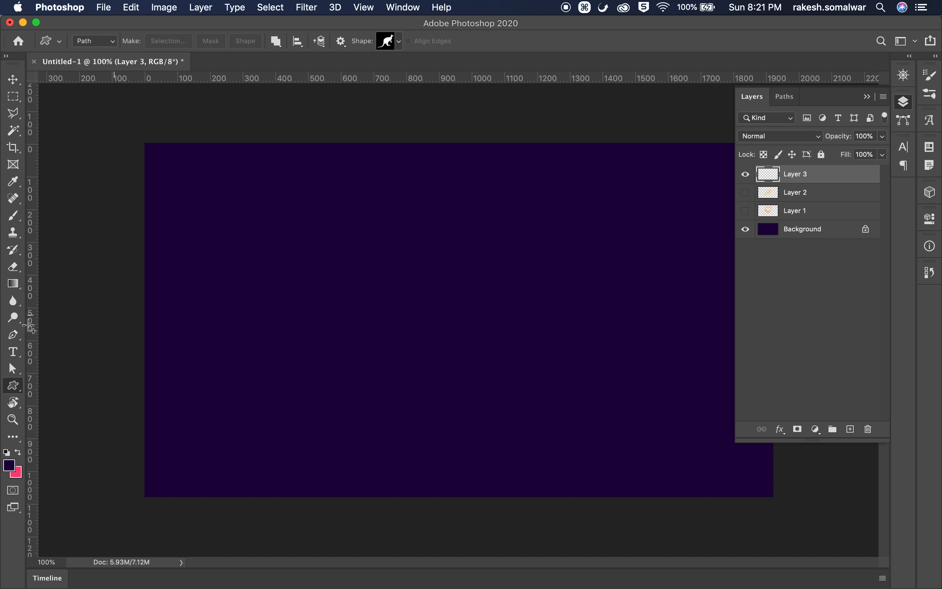
pyautogui.click(10, 336)
pyautogui.press('super+z')
pyautogui.press('super+z')
pyautogui.press('super+z')
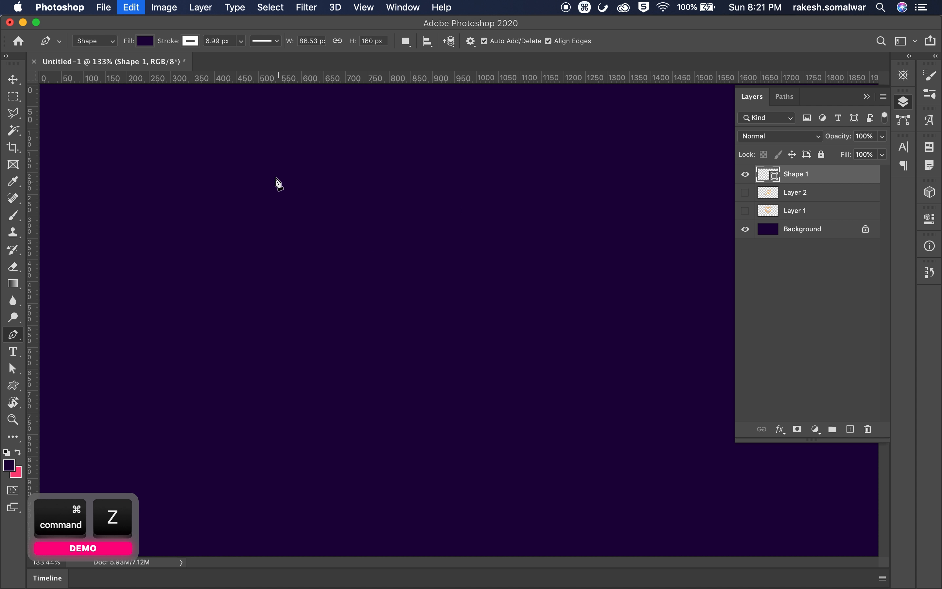
pyautogui.click(116, 42)
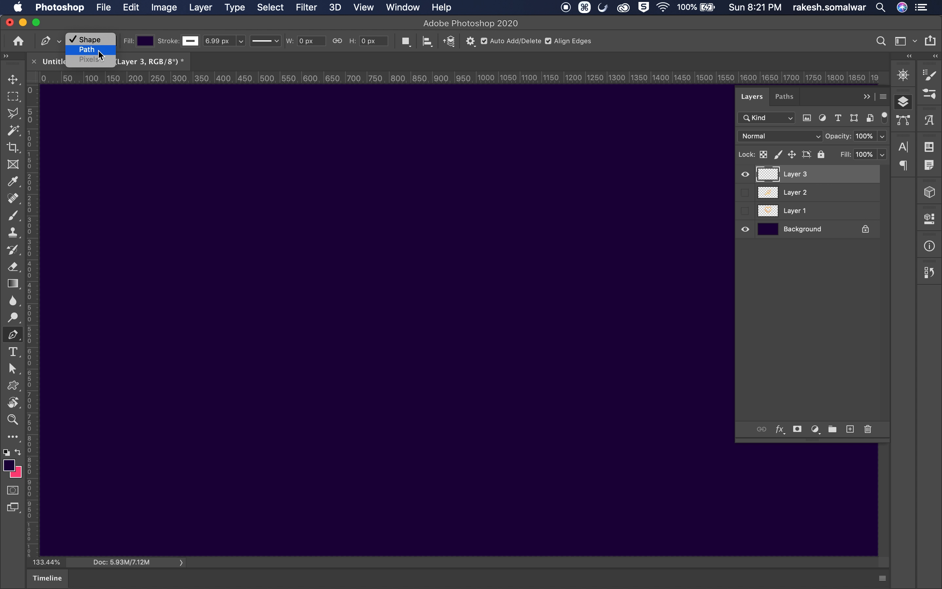
pyautogui.click(100, 53)
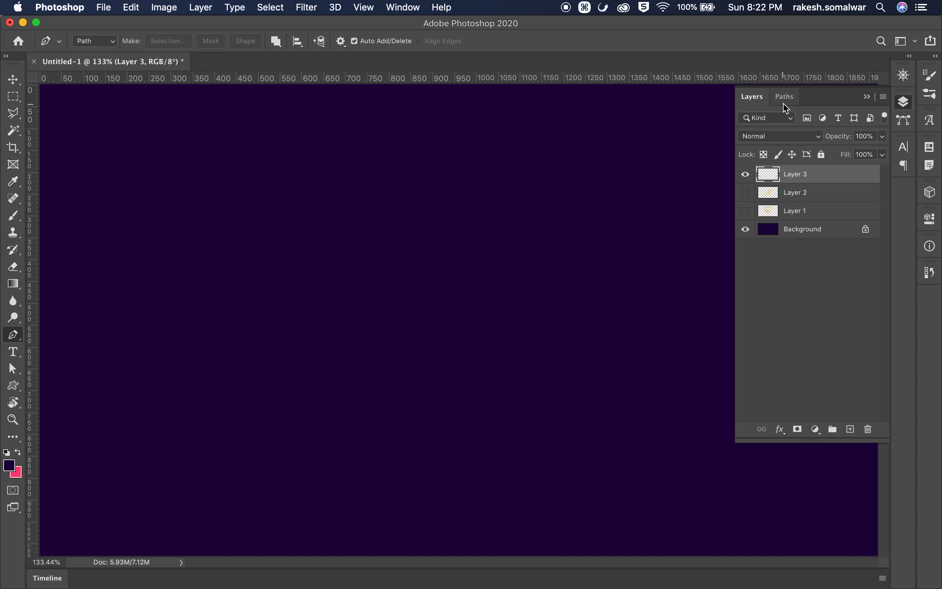
# Step: Draw an open S-shaped path with four anchor points down the middle of the canvas using the Pen tool
pyautogui.click(436, 221)
pyautogui.moveTo(399, 307)
pyautogui.mouseDown()
pyautogui.moveTo(400, 332)
pyautogui.moveTo(414, 347)
pyautogui.mouseUp()
pyautogui.moveTo(447, 380); pyautogui.dragTo(441, 415)
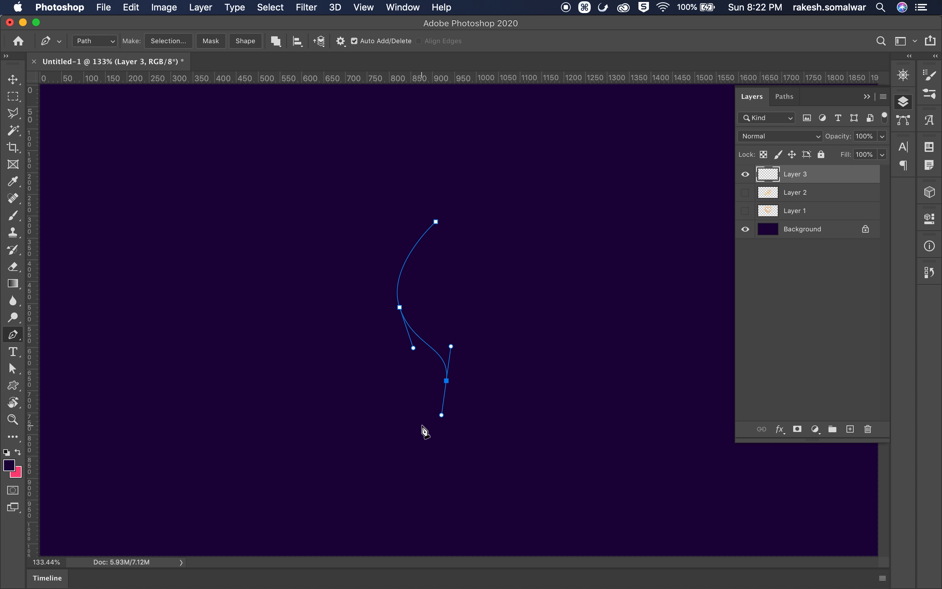
pyautogui.click(418, 434)
pyautogui.click(13, 79)
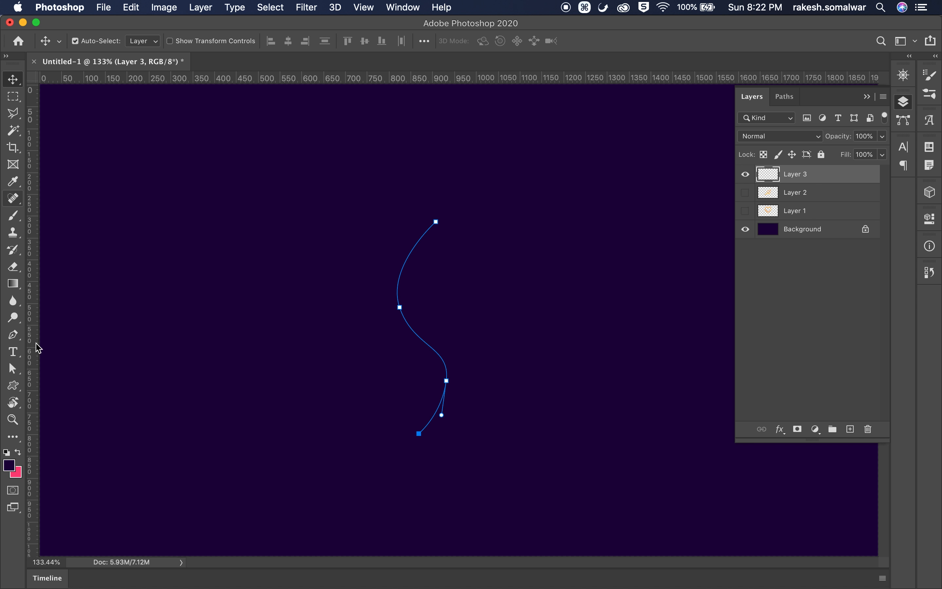
# Step: Draw a second, separate wavy path to the left of the S-shaped path and end it open
pyautogui.click(13, 334)
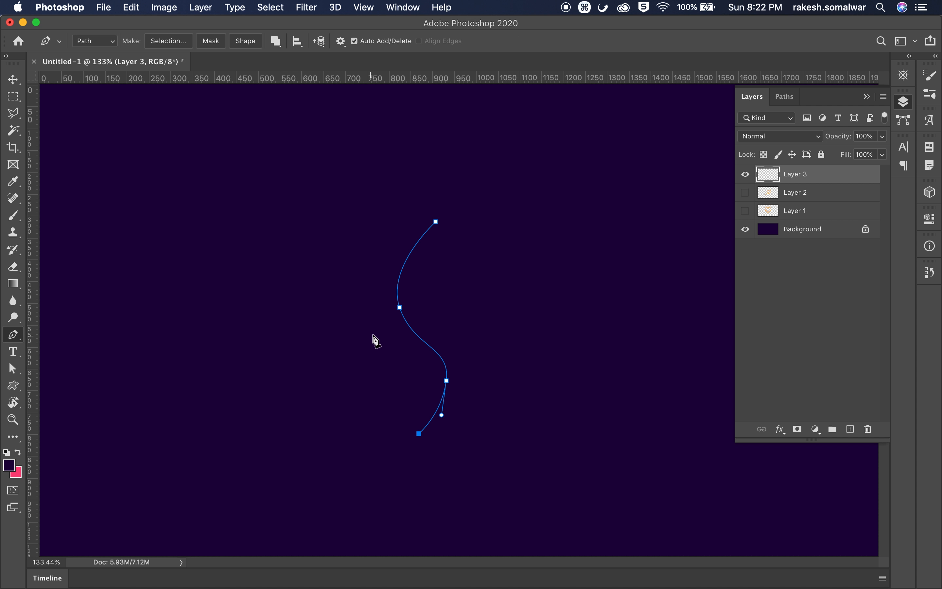
pyautogui.keyDown('super'); pyautogui.click(351, 264); pyautogui.keyUp('super')
pyautogui.click(350, 263)
pyautogui.moveTo(348, 317); pyautogui.dragTo(359, 340)
pyautogui.moveTo(374, 381); pyautogui.dragTo(359, 429)
pyautogui.click(364, 453)
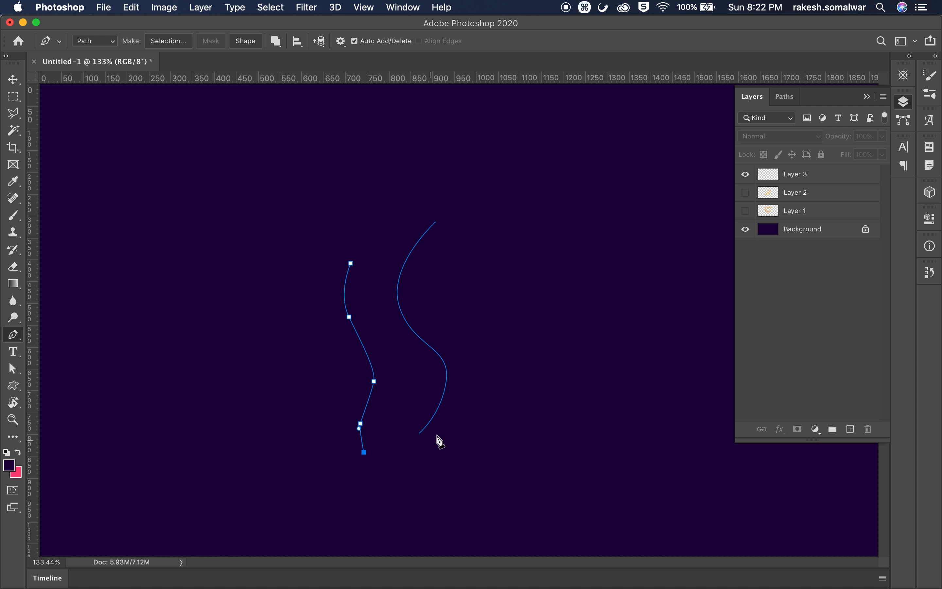
pyautogui.keyDown('super'); pyautogui.click(389, 337); pyautogui.keyUp('super')
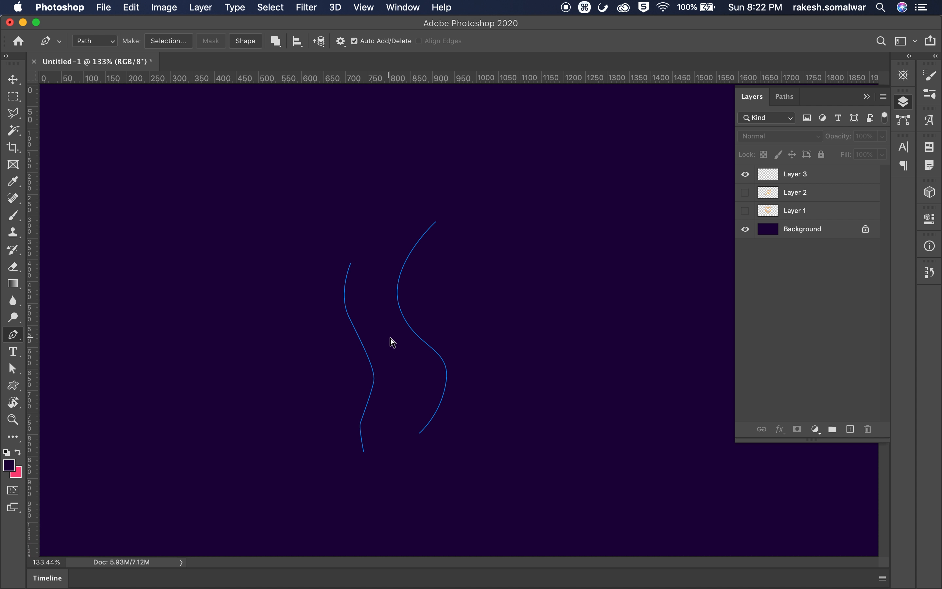
# Step: Draw a third open wavy path to the right of the middle S-shaped path
pyautogui.moveTo(484, 248); pyautogui.dragTo(470, 267)
pyautogui.moveTo(471, 319); pyautogui.dragTo(487, 372)
pyautogui.click(463, 432)
pyautogui.keyDown('super'); pyautogui.click(448, 327); pyautogui.keyUp('super')
# Step: Reshape the right path's upper curve through its anchor points and shift the whole path slightly toward the middle one
pyautogui.keyDown('super'); pyautogui.click(487, 354); pyautogui.keyUp('super')
pyautogui.moveTo(472, 318)
pyautogui.mouseDown()
pyautogui.moveTo(460, 322)
pyautogui.moveTo(465, 315)
pyautogui.mouseUp()
pyautogui.press('super+z')
pyautogui.moveTo(484, 249); pyautogui.dragTo(471, 255)
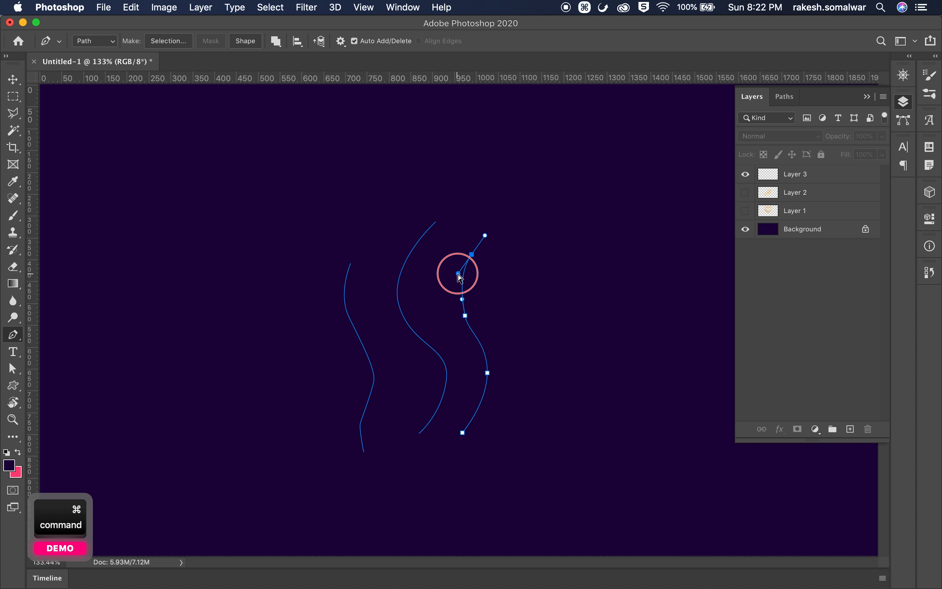
pyautogui.press('v')
pyautogui.press('p')
pyautogui.moveTo(548, 204); pyautogui.dragTo(453, 473)
pyautogui.moveTo(462, 433); pyautogui.dragTo(450, 437)
# Step: Reshape the lower curve of the left path by adjusting its anchor points
pyautogui.keyDown('super'); pyautogui.click(360, 340); pyautogui.keyUp('super')
pyautogui.click(373, 381)
pyautogui.click(360, 423)
pyautogui.moveTo(349, 317); pyautogui.dragTo(349, 338)
pyautogui.moveTo(389, 424); pyautogui.dragTo(386, 389)
# Step: Select the whole left path and move it closer to the middle path
pyautogui.press('v')
pyautogui.press('p')
pyautogui.moveTo(320, 251); pyautogui.dragTo(388, 474)
pyautogui.moveTo(364, 452); pyautogui.dragTo(393, 433)
# Step: Lower the left path's two upper anchor points to shorten and smooth its top curve
pyautogui.keyDown('super'); pyautogui.doubleClick(376, 263); pyautogui.keyUp('super')
pyautogui.keyDown('super'); pyautogui.click(379, 247); pyautogui.keyUp('super')
pyautogui.moveTo(379, 246); pyautogui.dragTo(376, 271)
pyautogui.moveTo(377, 320); pyautogui.dragTo(377, 341)
# Step: Fine-tune the middle path's lower bend and the left path's anchor points so the three wavy lines flow evenly
pyautogui.keyDown('super'); pyautogui.click(429, 348); pyautogui.keyUp('super')
pyautogui.moveTo(447, 381); pyautogui.dragTo(440, 381)
pyautogui.keyDown('super'); pyautogui.click(393, 370); pyautogui.keyUp('super')
pyautogui.moveTo(376, 270); pyautogui.dragTo(372, 280)
pyautogui.moveTo(392, 434); pyautogui.dragTo(395, 430)
pyautogui.moveTo(413, 394); pyautogui.dragTo(413, 402)
pyautogui.keyDown('super'); pyautogui.click(462, 340); pyautogui.keyUp('super')
pyautogui.click(453, 322)
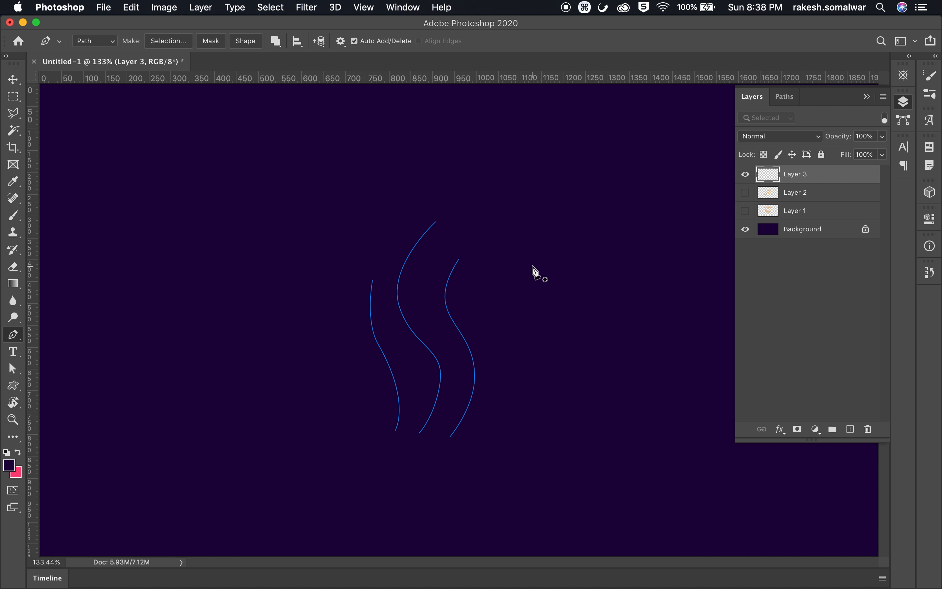
# Step: Open the Flame render filter for the three wavy paths on Layer 3
pyautogui.click(314, 12)
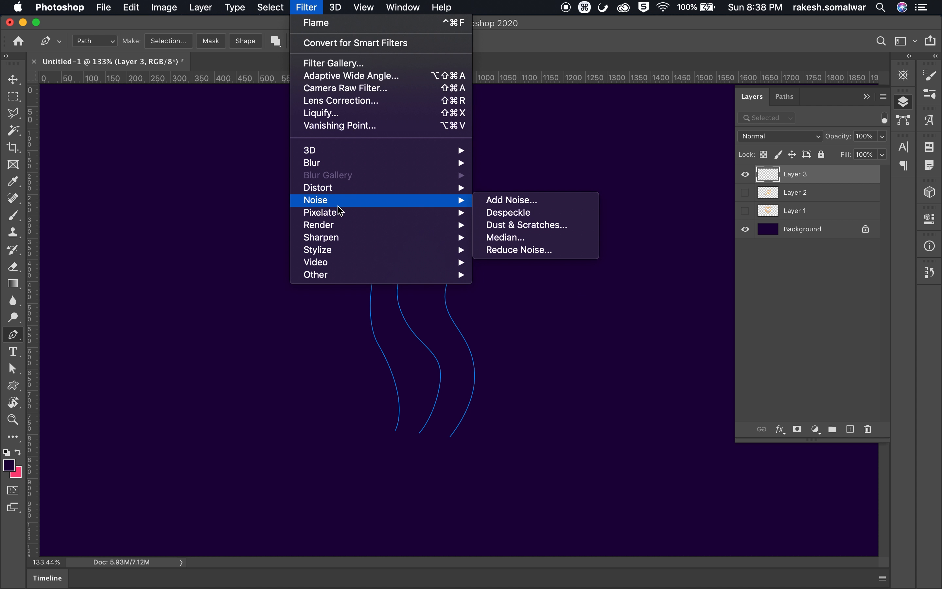
pyautogui.moveTo(349, 225)
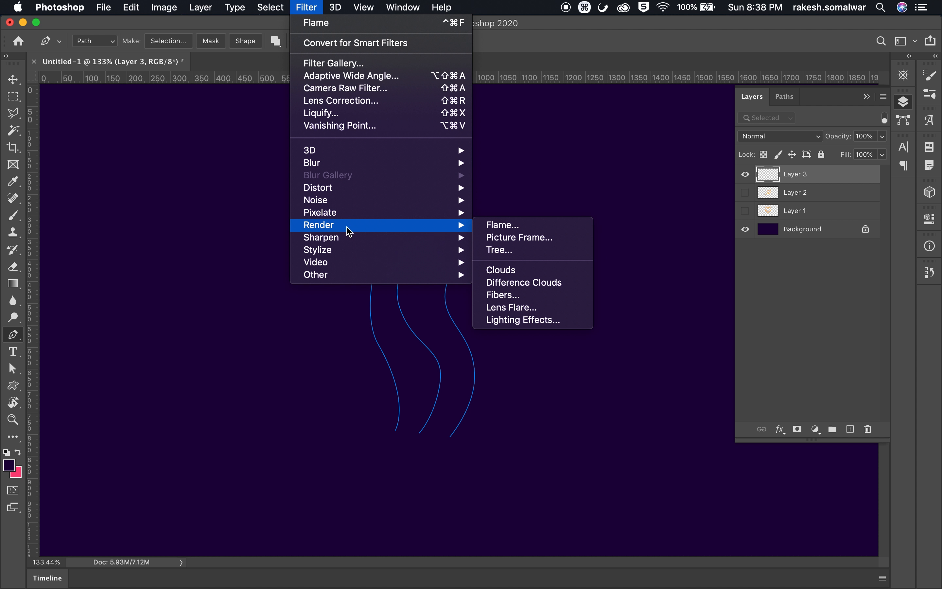
pyautogui.click(550, 228)
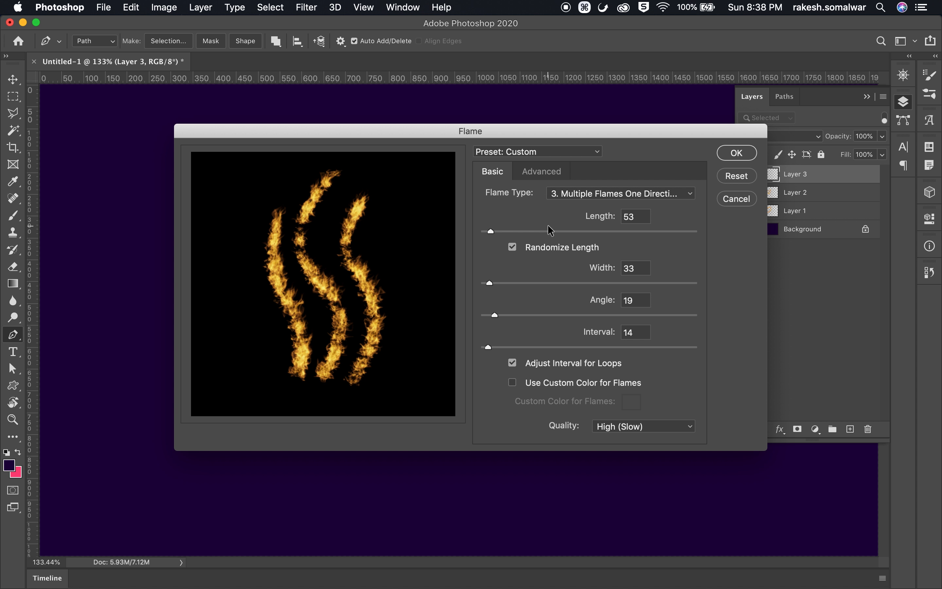
# Step: Set the flame type to One Flame Along Path with width 58, and raise the flame lines complexity
pyautogui.click(615, 194)
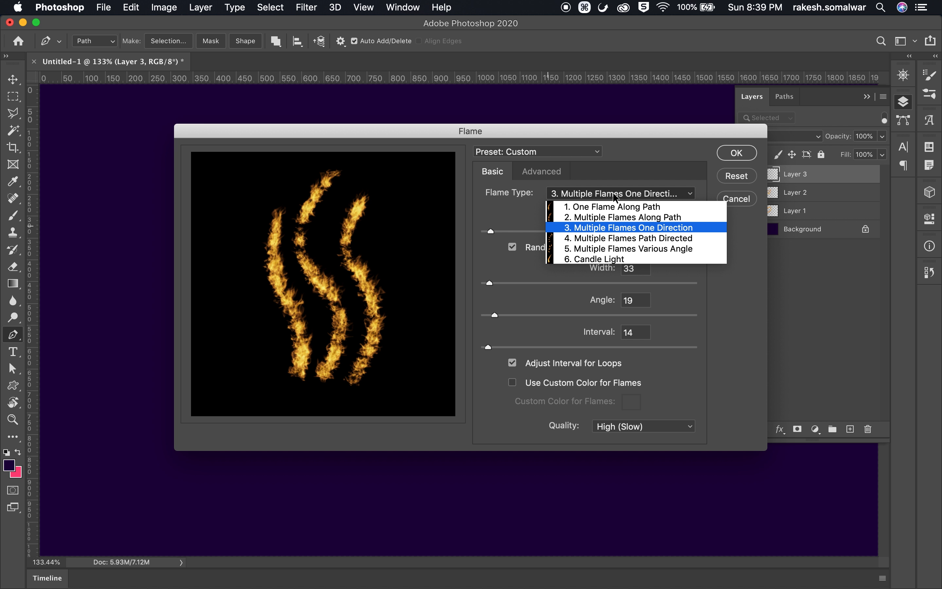
pyautogui.click(594, 207)
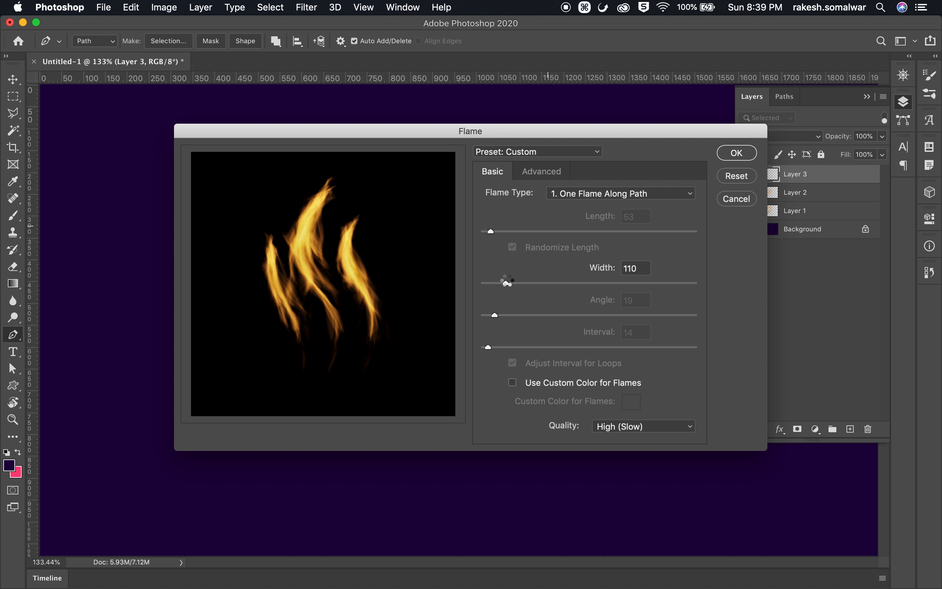
pyautogui.moveTo(506, 283); pyautogui.dragTo(495, 284)
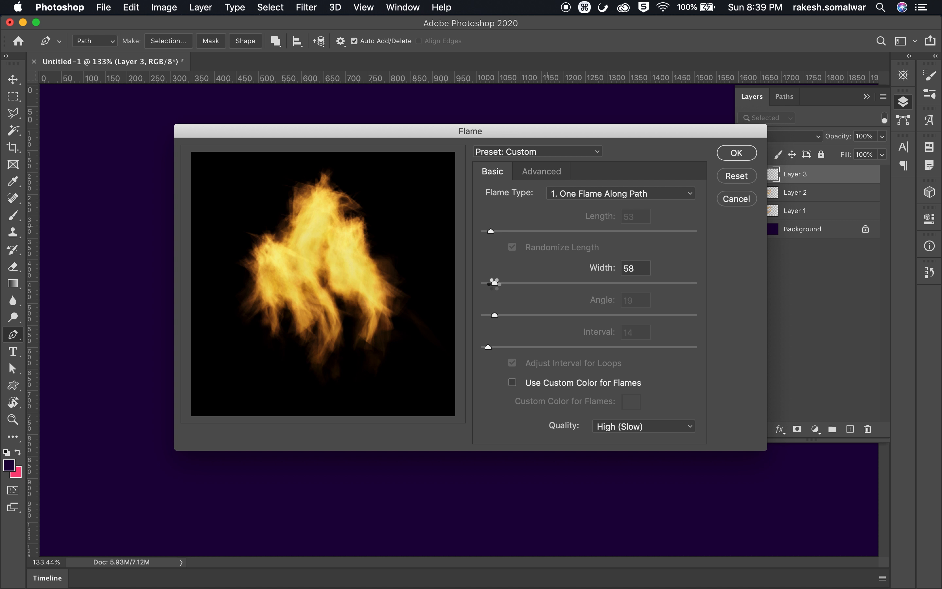
pyautogui.click(543, 172)
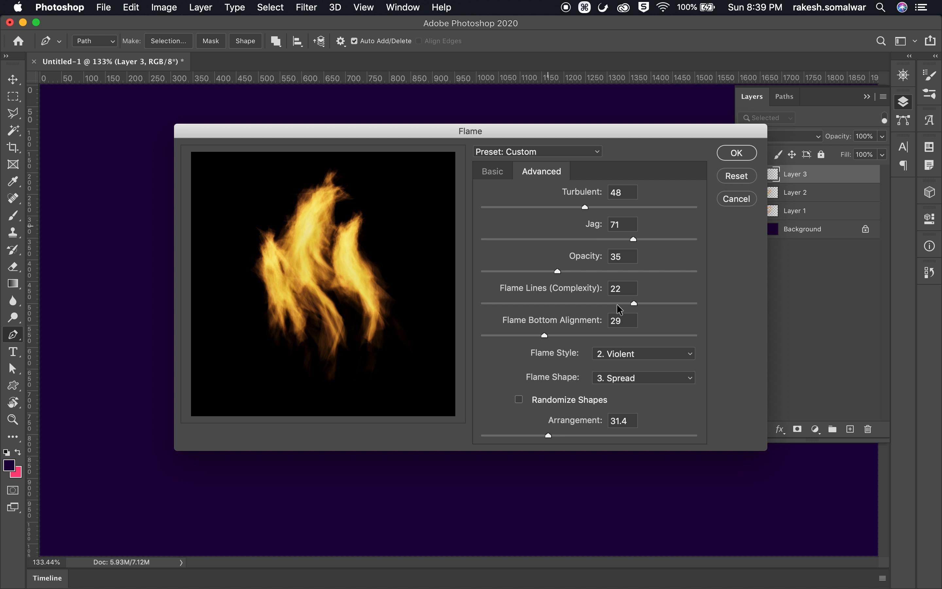
pyautogui.click(618, 304)
pyautogui.click(650, 303)
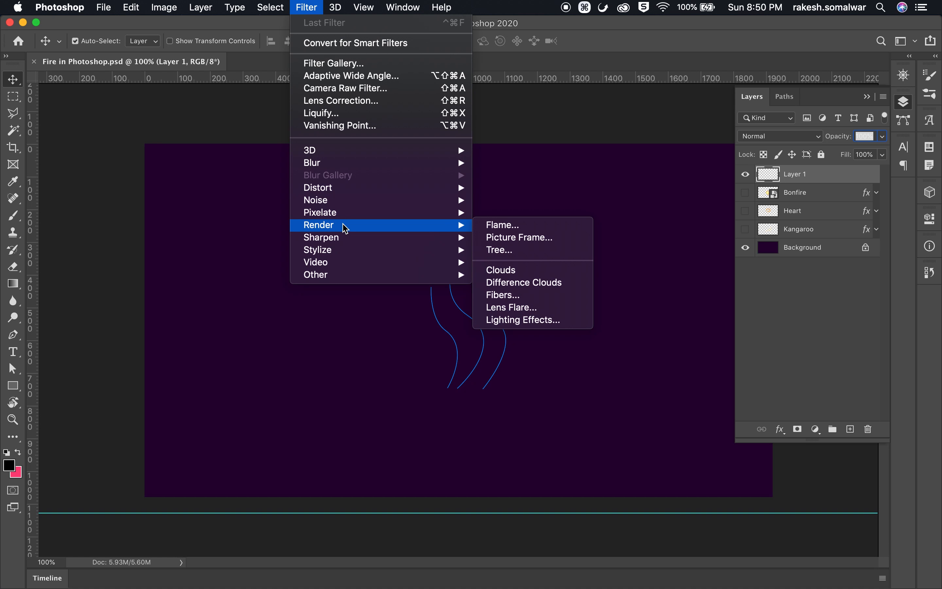
# Step: Open the Flame render filter for Layer 1's three wavy paths and set One Flame Along Path with width 5
pyautogui.click(511, 225)
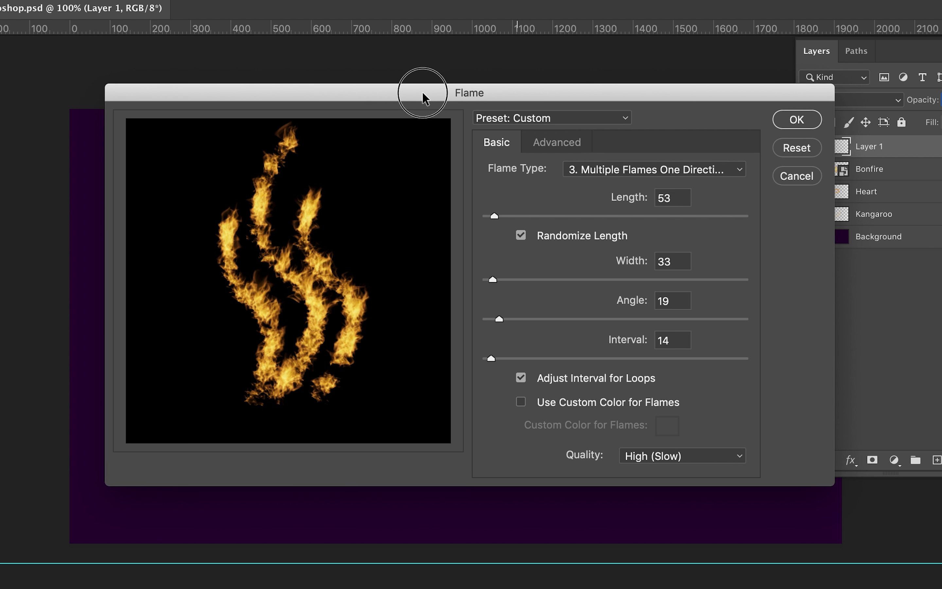
pyautogui.moveTo(421, 94); pyautogui.dragTo(415, 116)
pyautogui.click(610, 192)
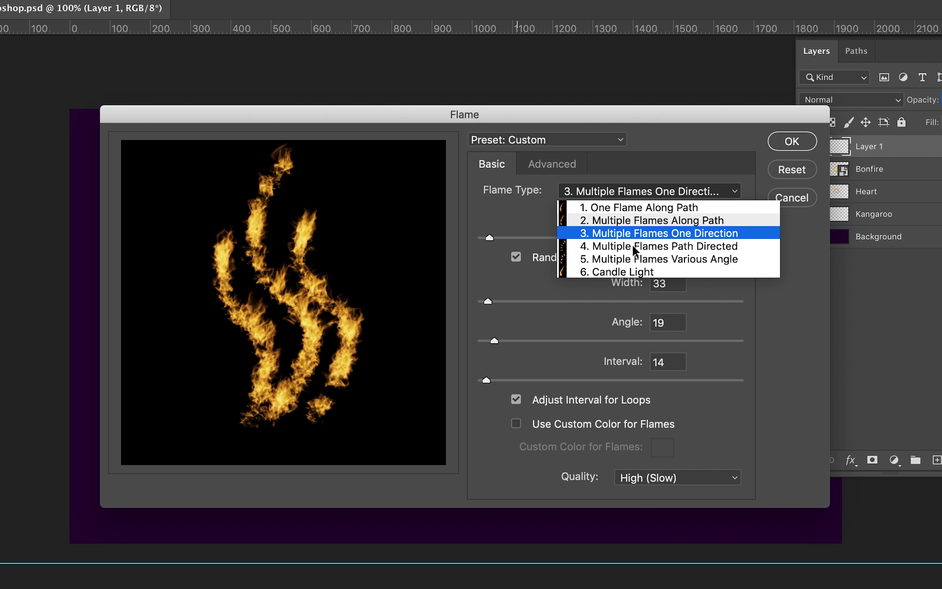
pyautogui.click(621, 206)
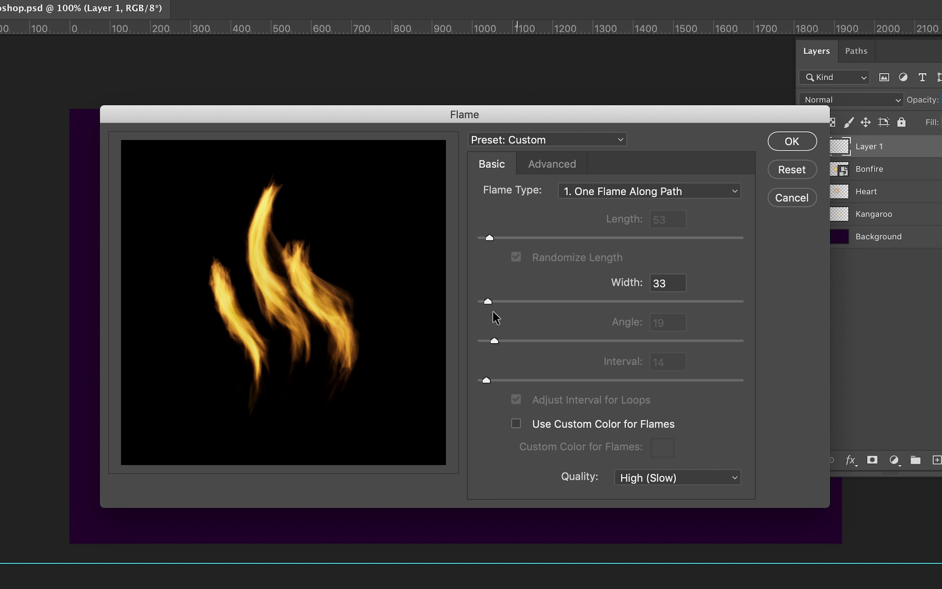
pyautogui.moveTo(487, 301); pyautogui.dragTo(481, 301)
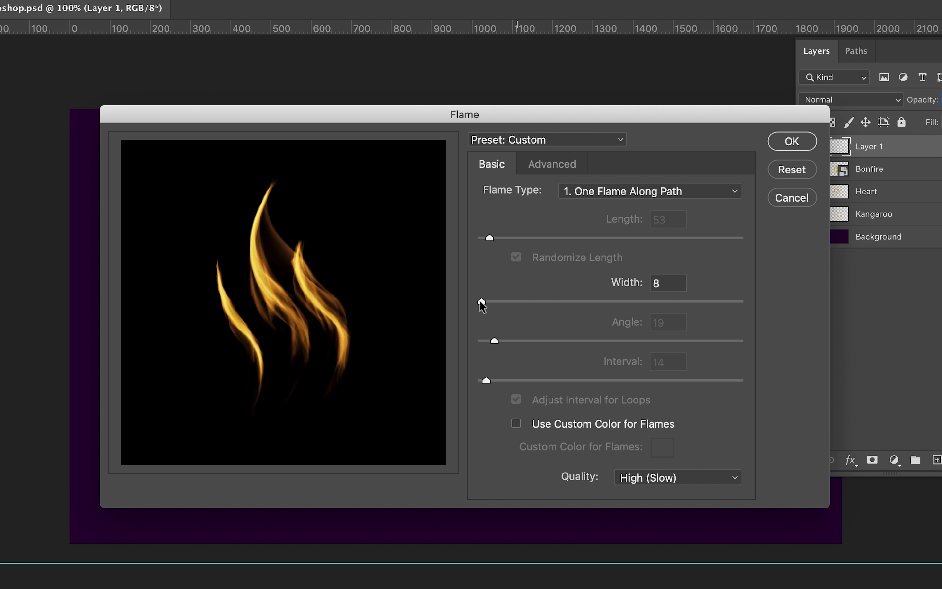
# Step: In the advanced flame settings, set Turbulent to 62, Jag to 57, Opacity to 47 and Flame Bottom Alignment to 27
pyautogui.click(557, 165)
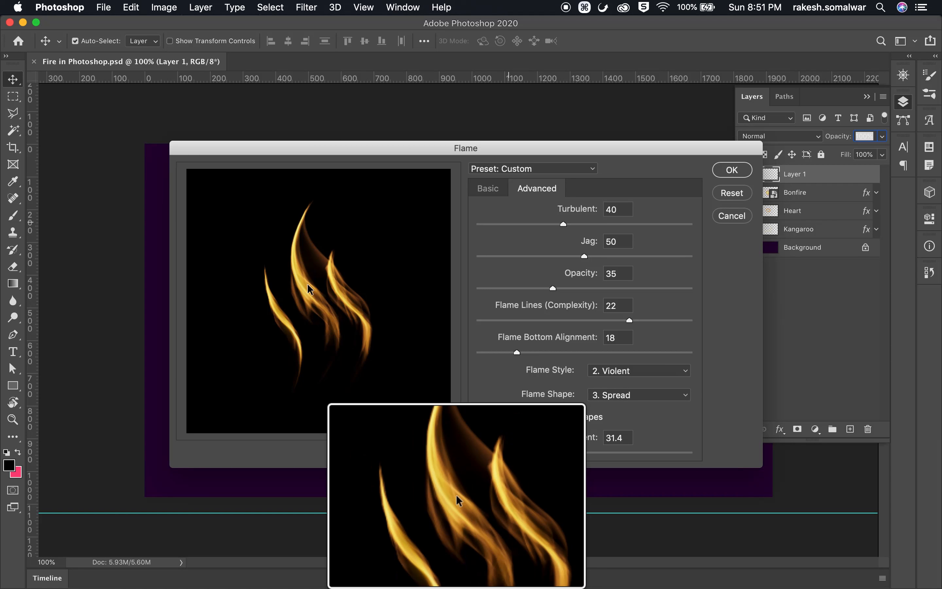
pyautogui.moveTo(563, 225); pyautogui.dragTo(593, 225)
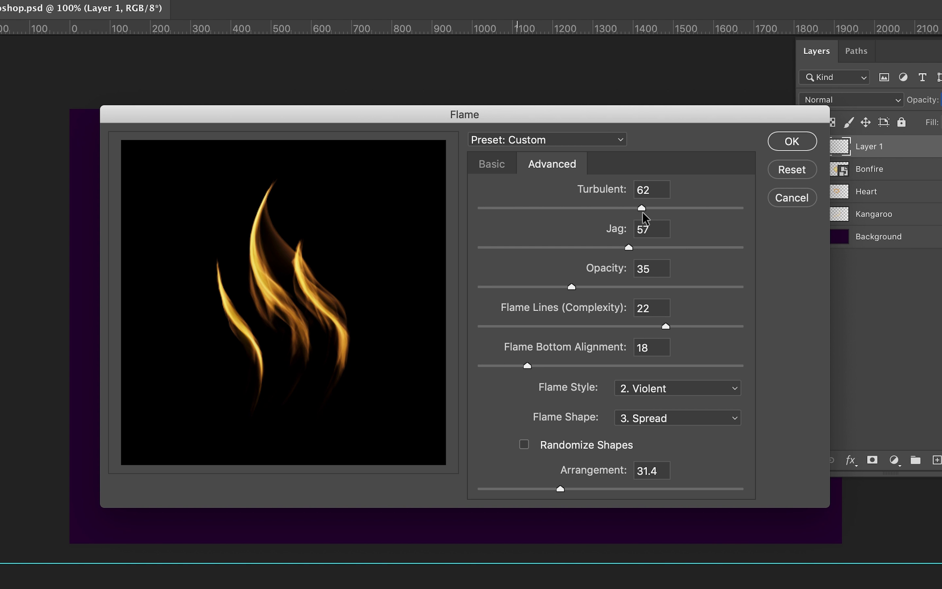
pyautogui.moveTo(572, 287); pyautogui.dragTo(603, 286)
pyautogui.moveTo(527, 366); pyautogui.dragTo(551, 366)
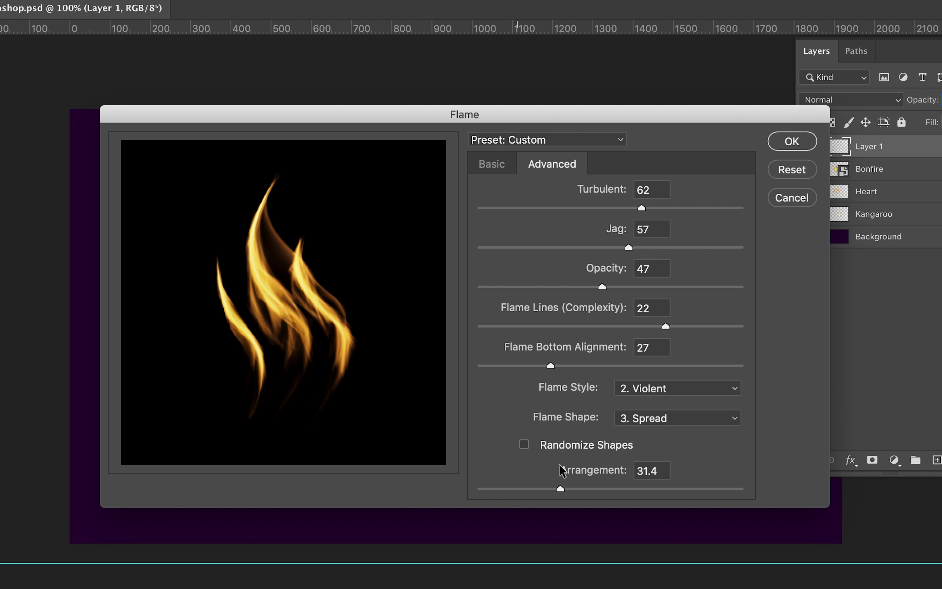
# Step: Try the Normal flame style, settle on Flat, and set the flame shape to Pointing
pyautogui.click(666, 389)
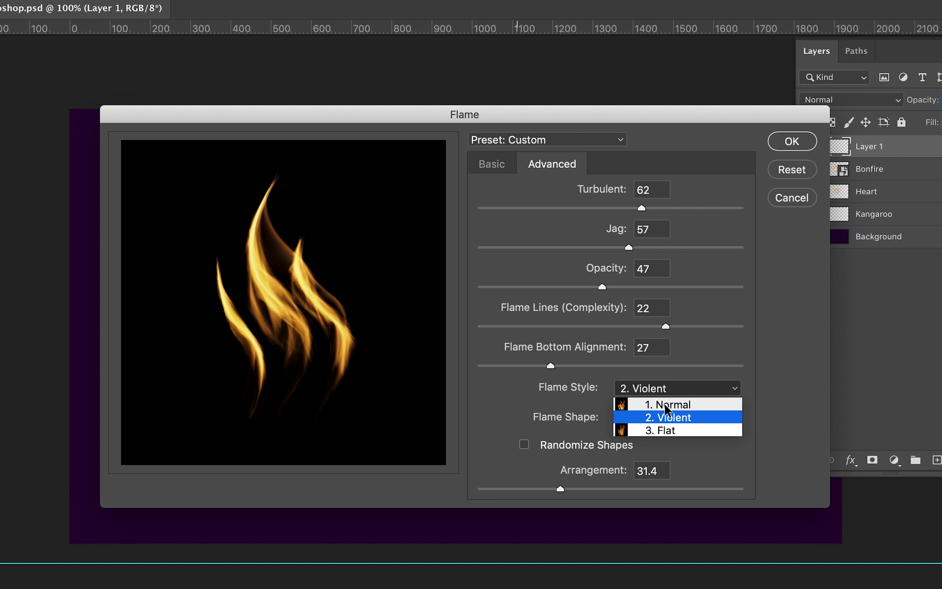
pyautogui.click(665, 404)
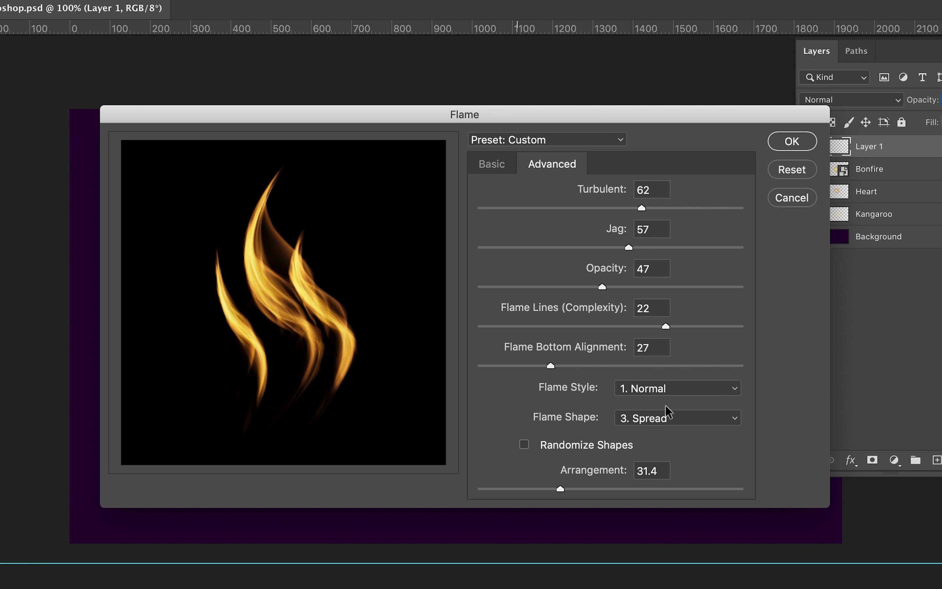
pyautogui.click(670, 388)
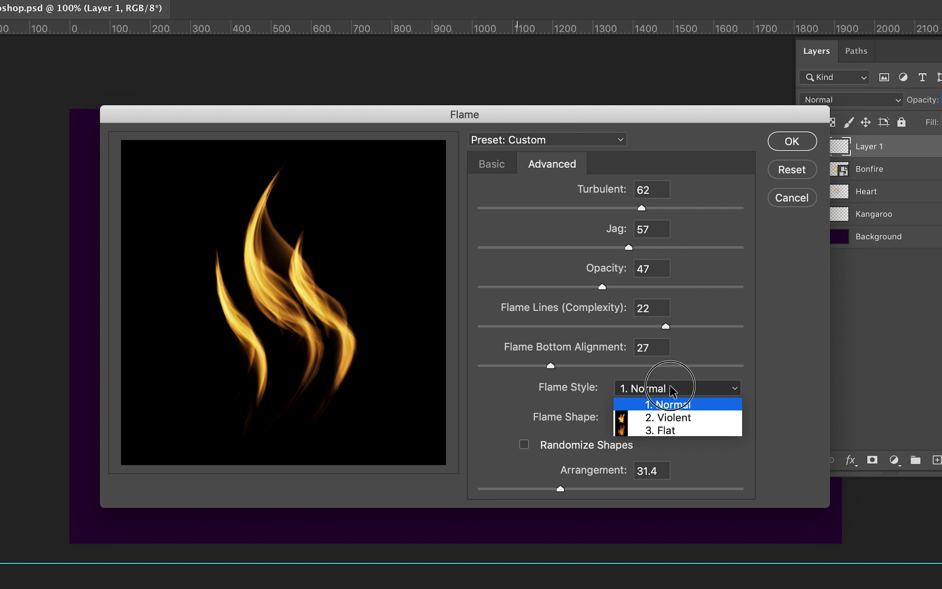
pyautogui.click(662, 431)
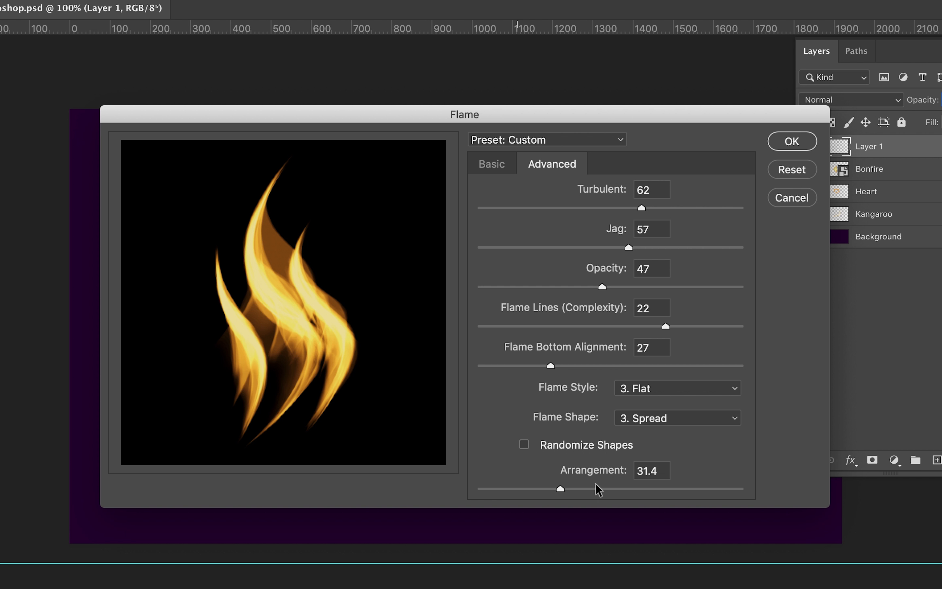
pyautogui.press('Down')
pyautogui.press('Down')
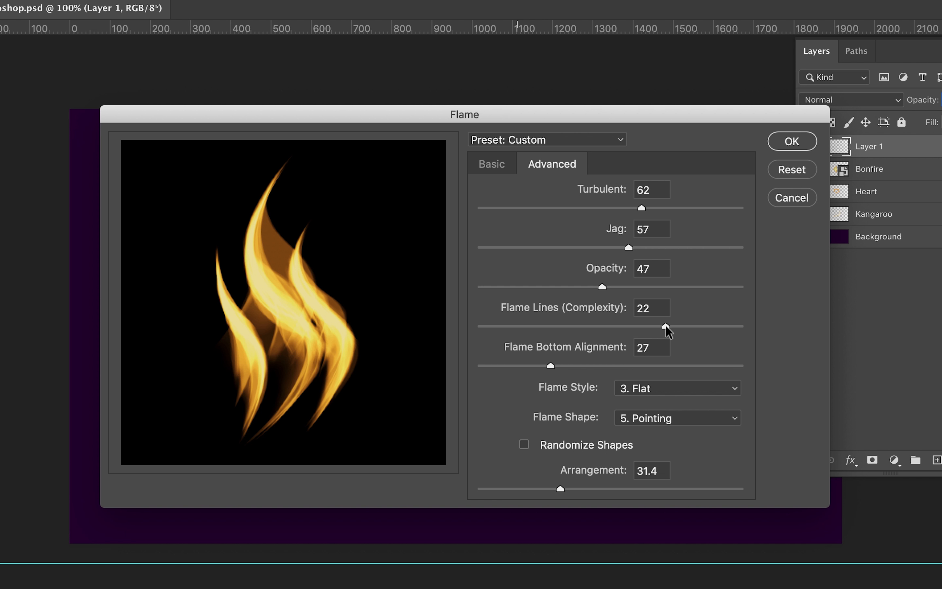
# Step: Try higher and lower flame lines complexity, settling on 6, and set the flame opacity to 65
pyautogui.moveTo(666, 326); pyautogui.dragTo(682, 328)
pyautogui.click(702, 326)
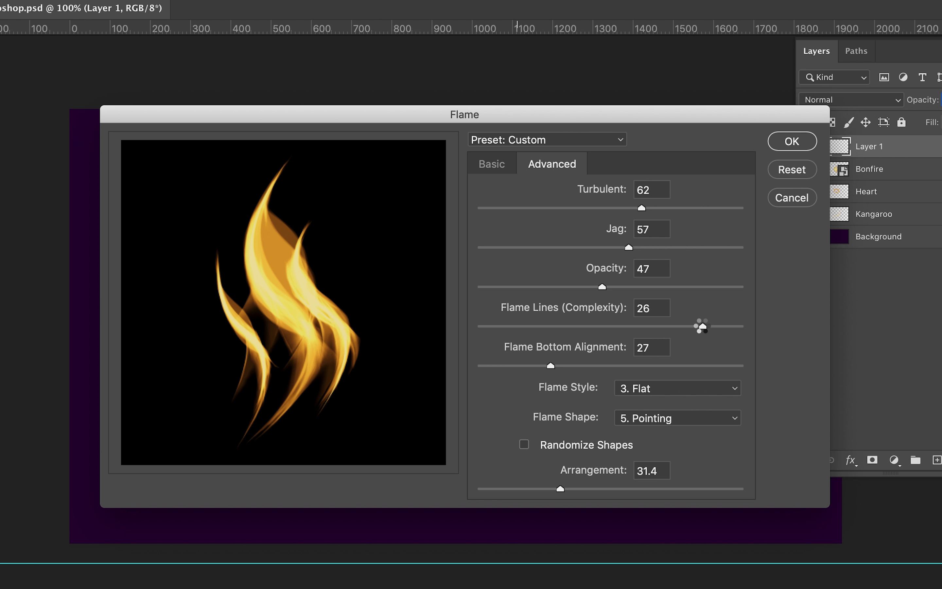
pyautogui.moveTo(697, 325); pyautogui.dragTo(501, 329)
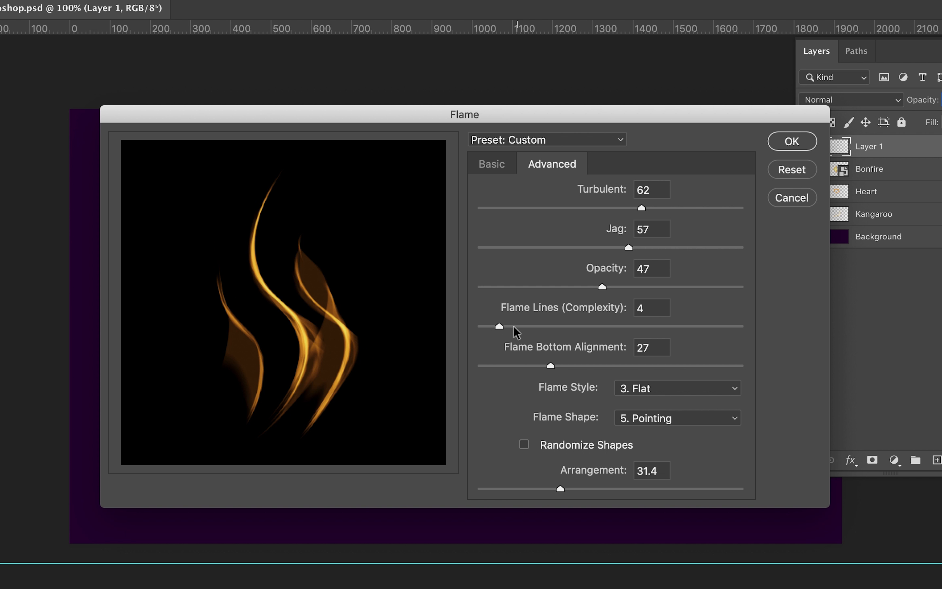
pyautogui.moveTo(501, 327); pyautogui.dragTo(518, 327)
pyautogui.moveTo(602, 286); pyautogui.dragTo(649, 289)
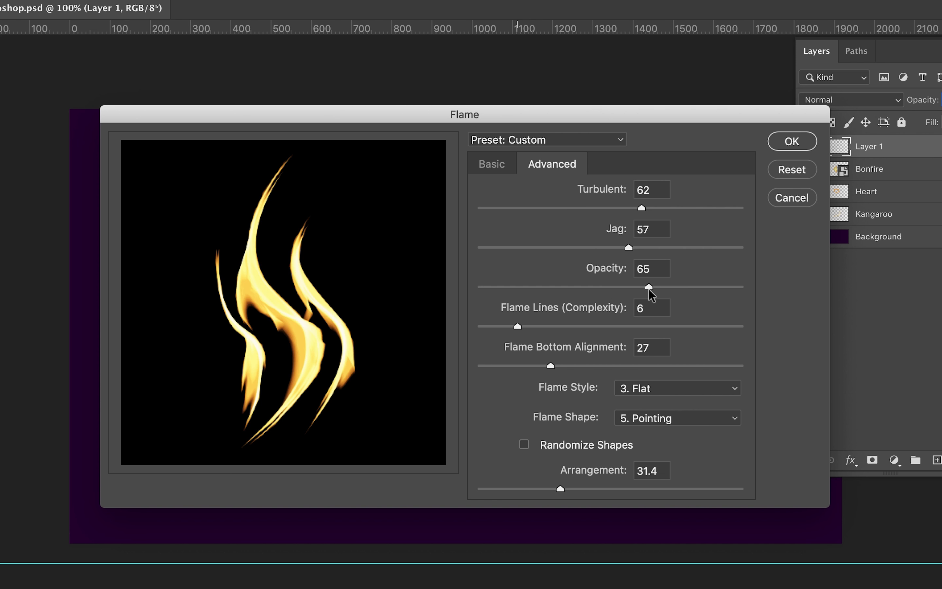
# Step: Lower Jag to 11, Turbulent to 6 and Flame Bottom Alignment to 0
pyautogui.moveTo(632, 252); pyautogui.dragTo(511, 250)
pyautogui.moveTo(519, 207); pyautogui.dragTo(496, 206)
pyautogui.moveTo(550, 365); pyautogui.dragTo(466, 377)
# Step: Try another flame shape and settle on Spread
pyautogui.click(685, 418)
pyautogui.click(682, 436)
pyautogui.click(685, 419)
pyautogui.click(664, 459)
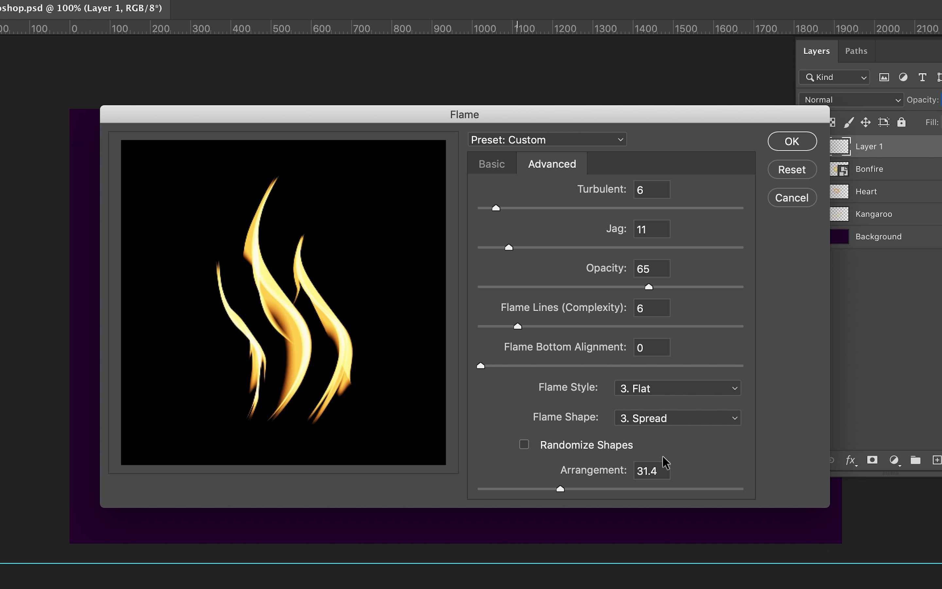
# Step: Set Turbulent to 16, Jag to 23 and the flame opacity to 52
pyautogui.moveTo(496, 207); pyautogui.dragTo(523, 207)
pyautogui.moveTo(508, 247); pyautogui.dragTo(540, 247)
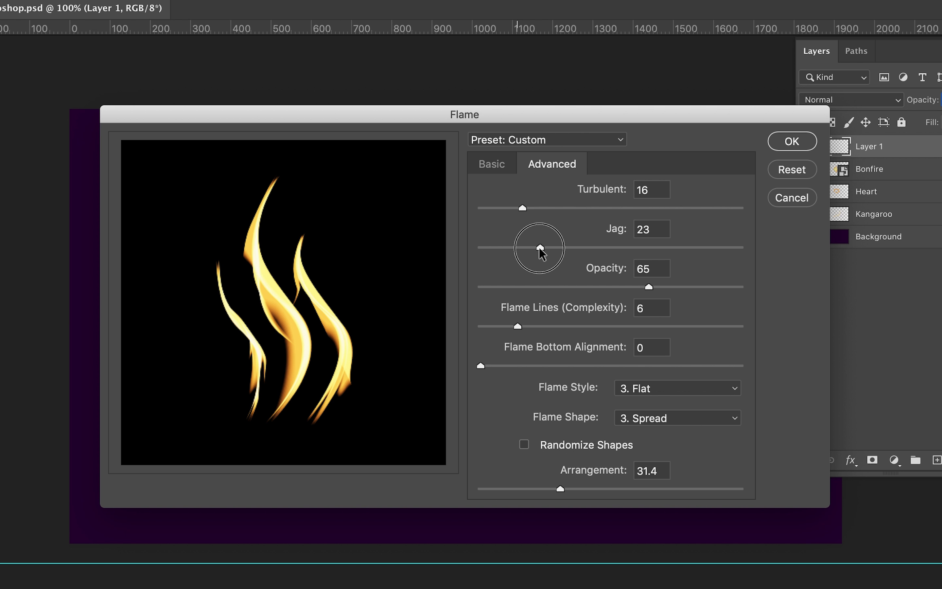
pyautogui.moveTo(622, 289)
pyautogui.mouseDown()
pyautogui.moveTo(589, 290)
pyautogui.moveTo(616, 288)
pyautogui.mouseUp()
# Step: Raise the flame lines complexity gradually through 11, 13 and 15 to 18, comparing the preview at each value
pyautogui.moveTo(519, 327); pyautogui.dragTo(563, 326)
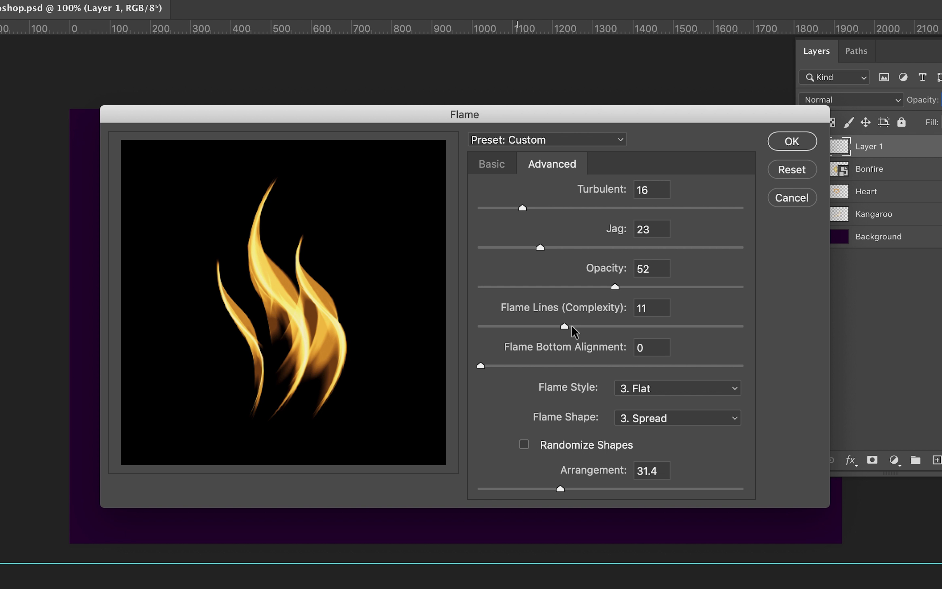
pyautogui.moveTo(571, 325)
pyautogui.mouseDown()
pyautogui.moveTo(600, 324)
pyautogui.moveTo(579, 327)
pyautogui.mouseUp()
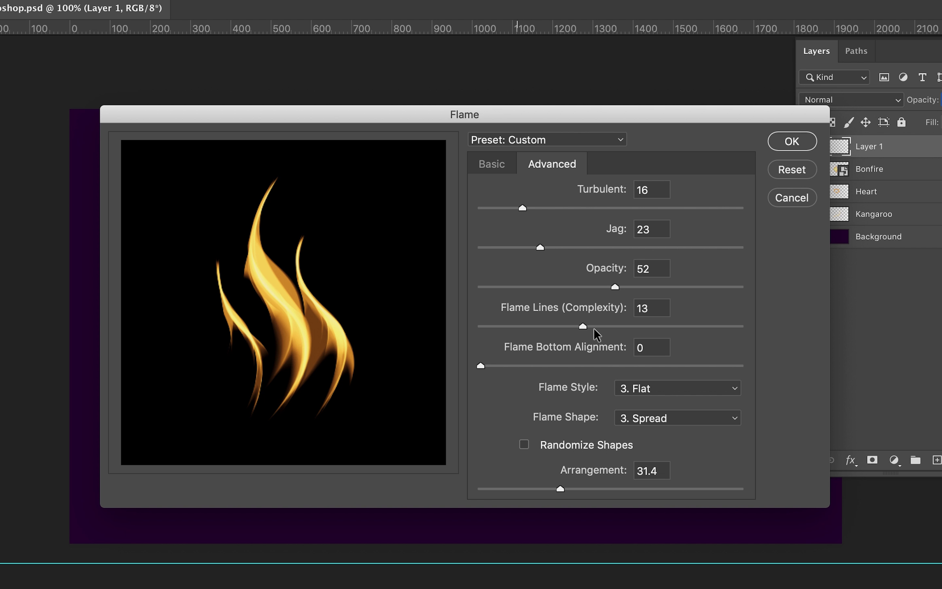
pyautogui.click(604, 327)
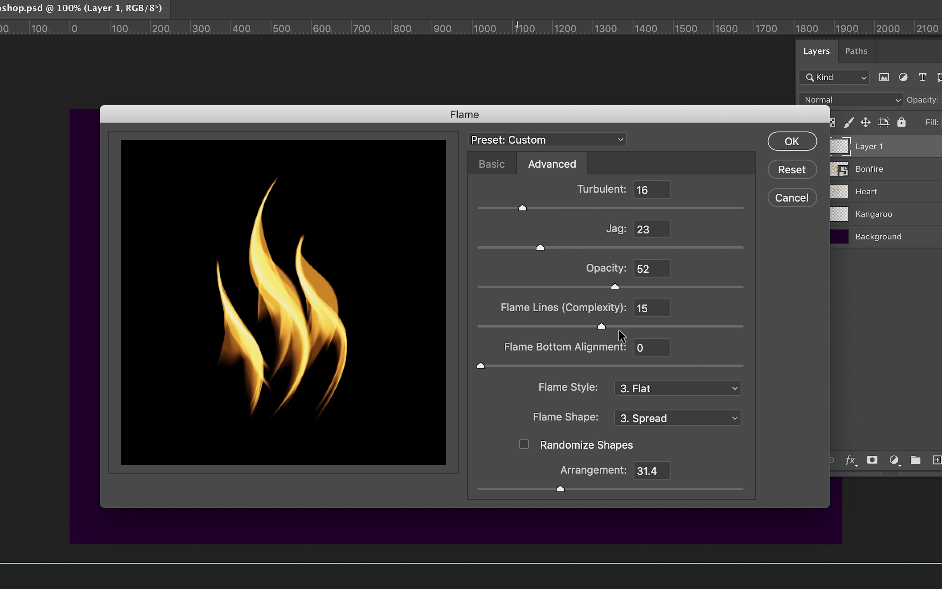
pyautogui.click(628, 326)
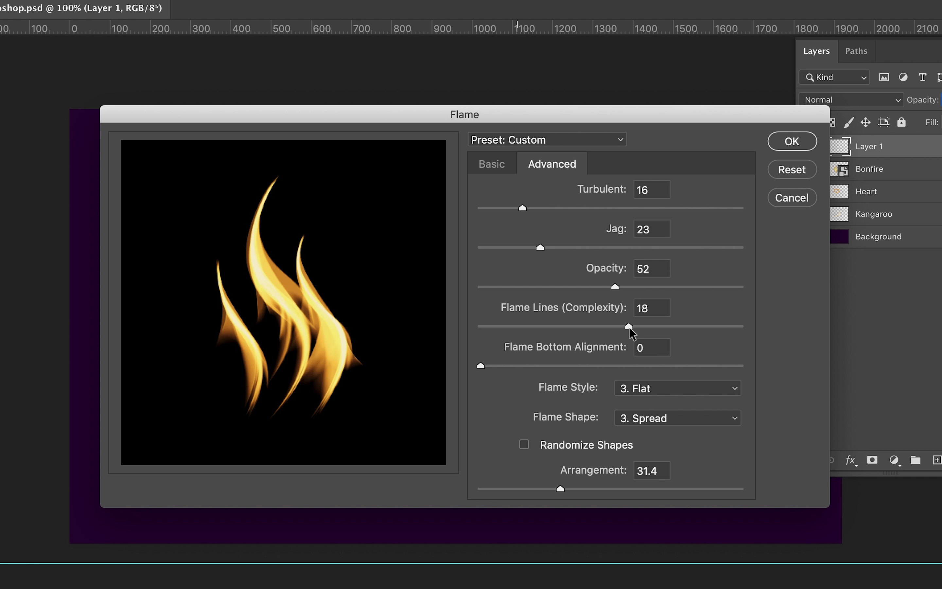
# Step: Change the basic flame type to Multiple Flames Along Path
pyautogui.click(495, 165)
pyautogui.click(711, 192)
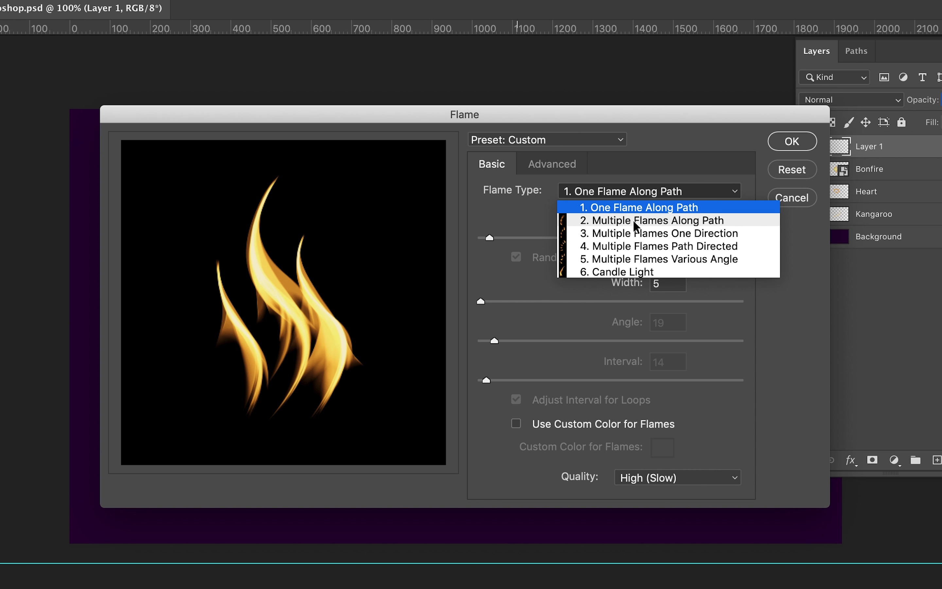
pyautogui.click(686, 221)
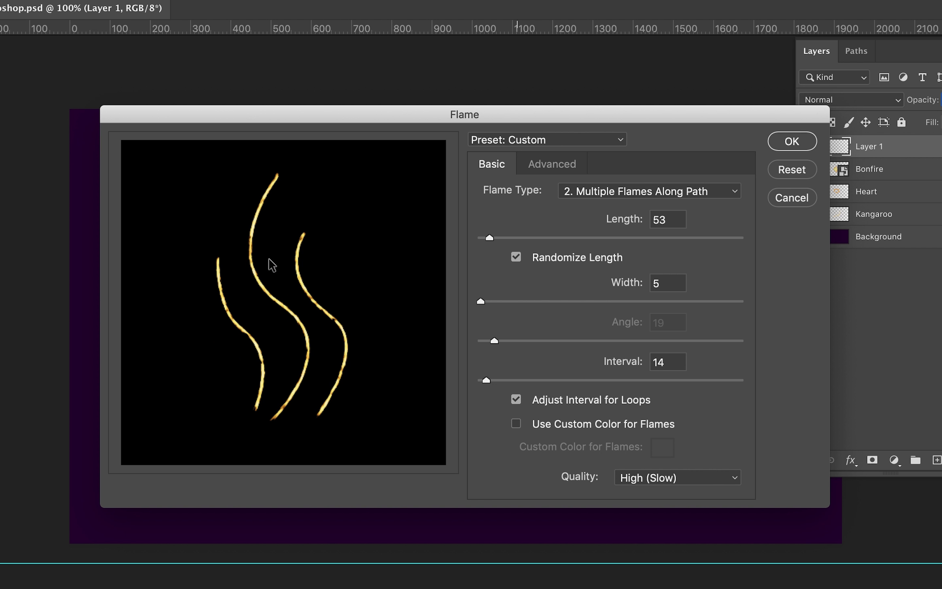
pyautogui.click(599, 192)
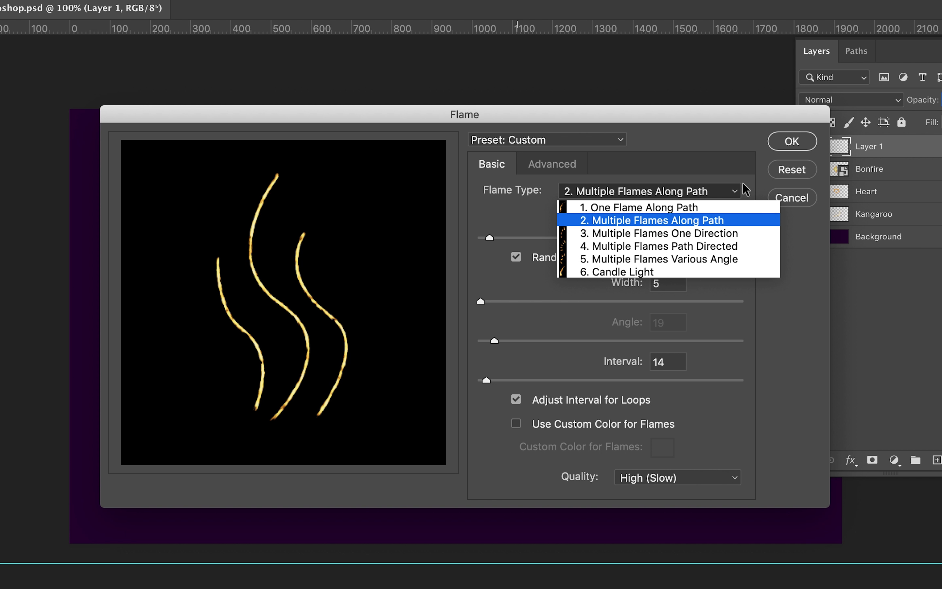
pyautogui.click(742, 170)
# Step: Set the flame length to 102 and try several widths, settling on 20
pyautogui.moveTo(490, 237); pyautogui.dragTo(502, 238)
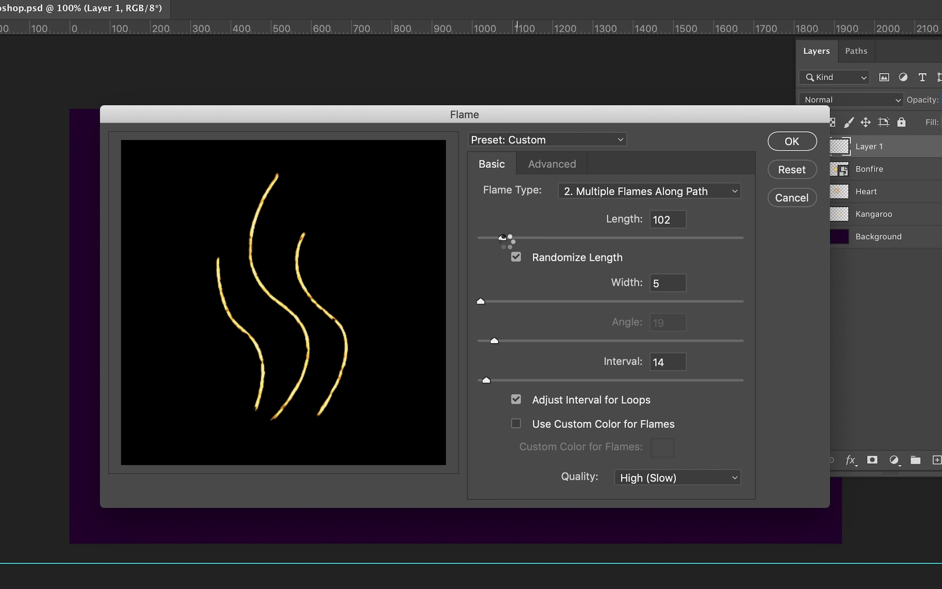
pyautogui.moveTo(481, 301); pyautogui.dragTo(500, 301)
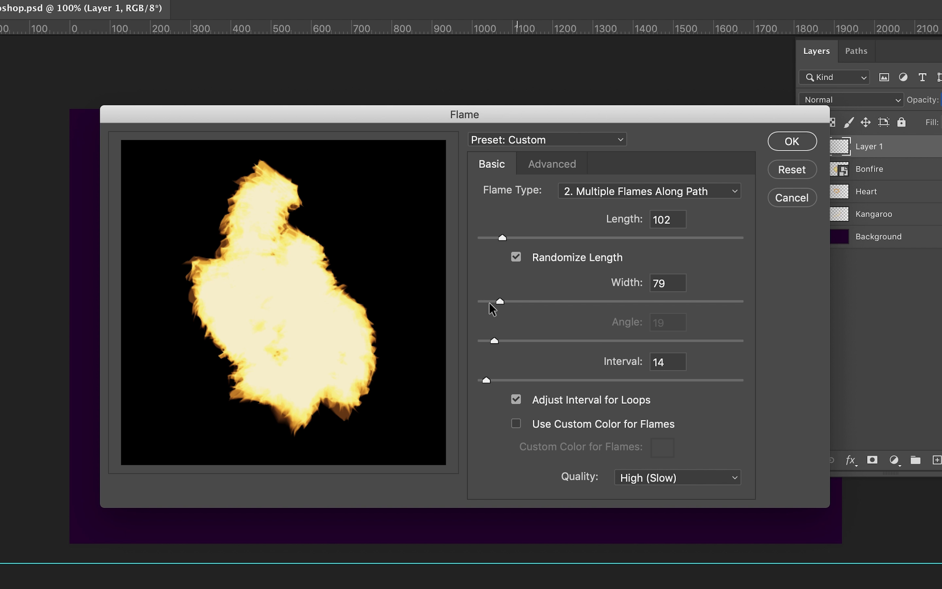
pyautogui.click(488, 302)
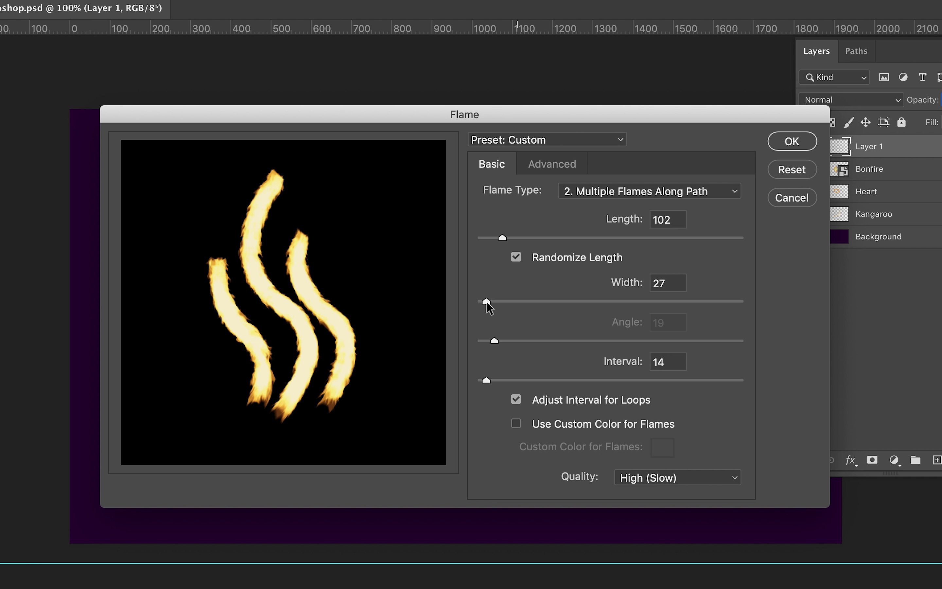
pyautogui.moveTo(486, 301); pyautogui.dragTo(481, 302)
# Step: Widen the spacing between the flames, trying intervals 54 and 84 before settling on 67
pyautogui.moveTo(487, 380); pyautogui.dragTo(542, 380)
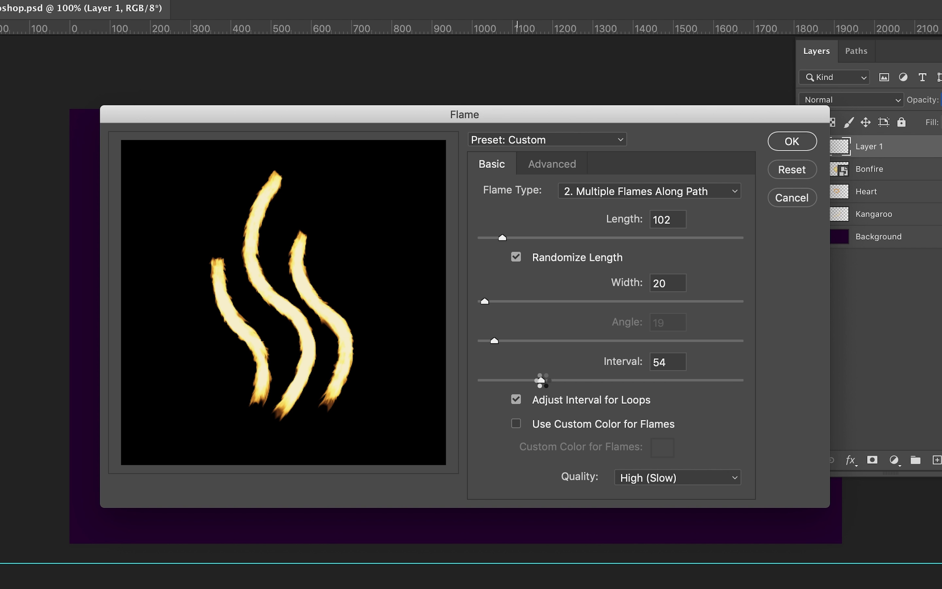
pyautogui.moveTo(541, 380); pyautogui.dragTo(581, 380)
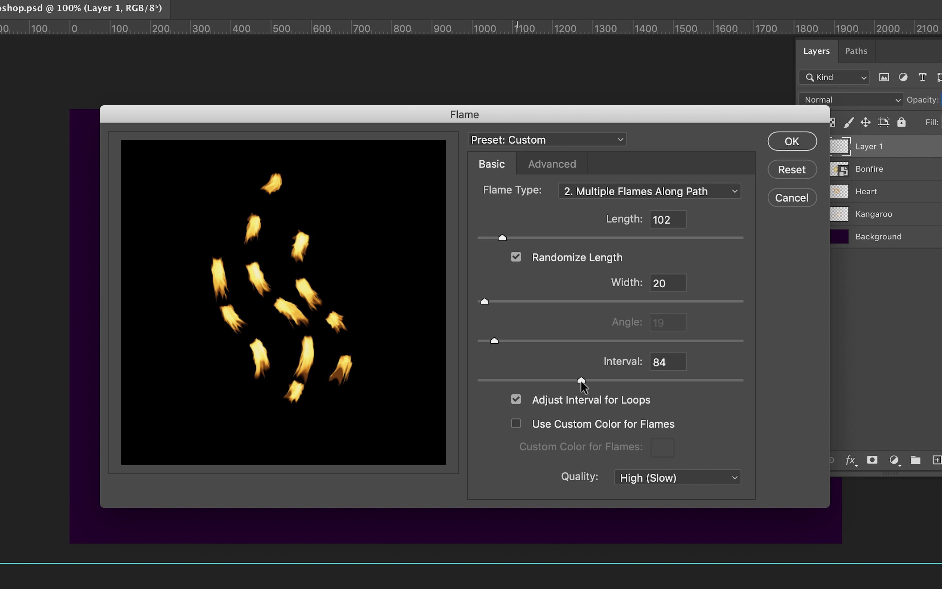
pyautogui.click(560, 380)
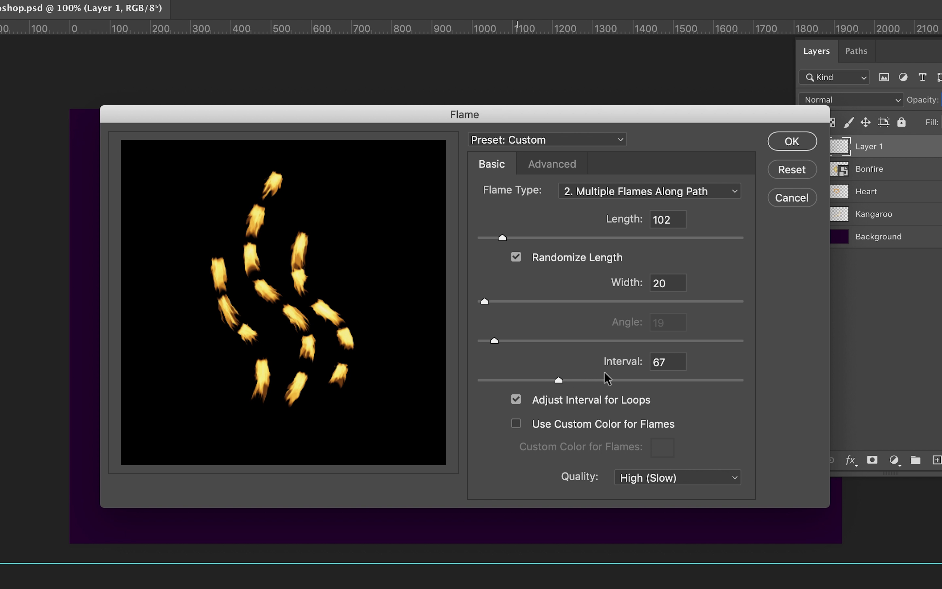
# Step: Change the flame type to Multiple Flames Path Directed and try a length of 245 before settling on 69
pyautogui.click(629, 191)
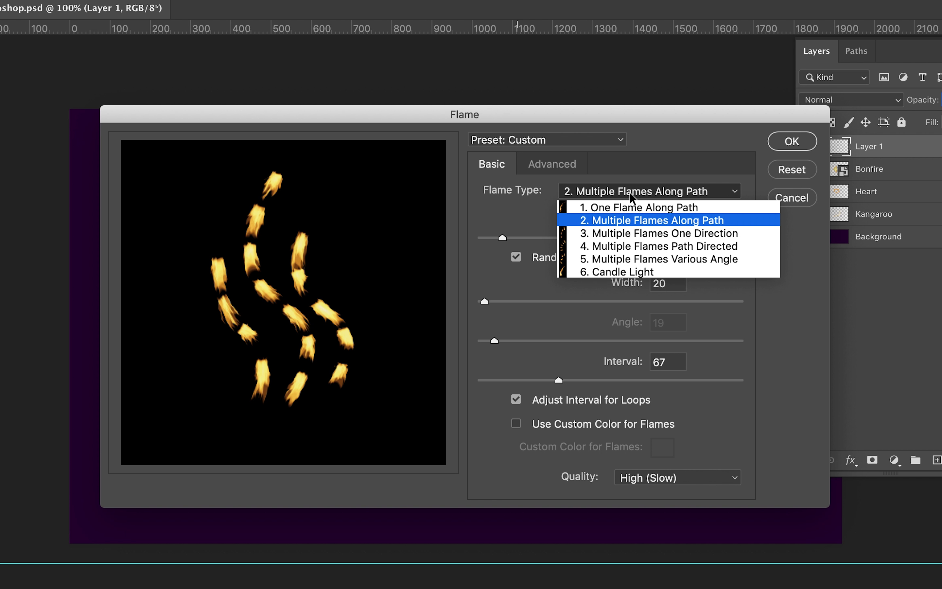
pyautogui.click(609, 247)
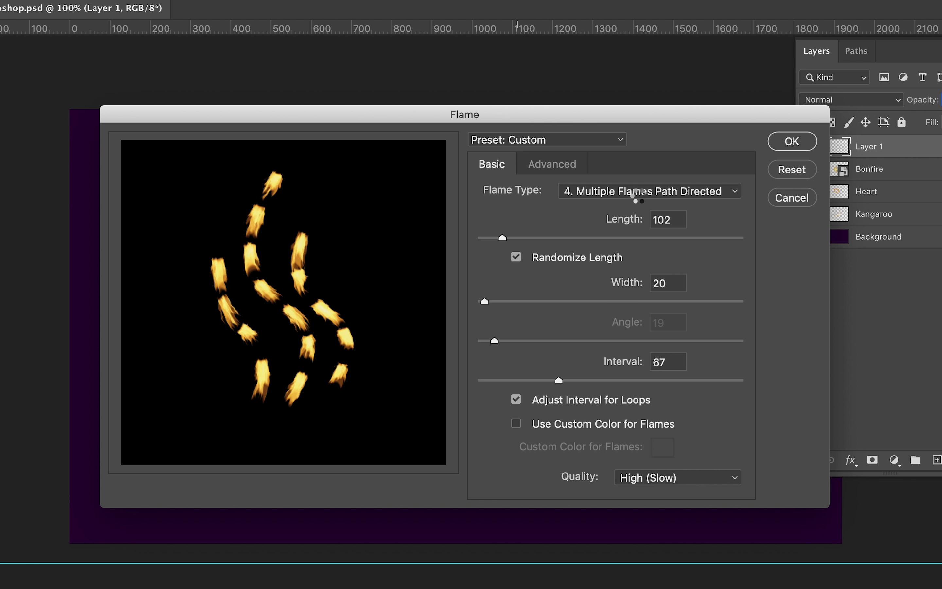
pyautogui.moveTo(502, 237); pyautogui.dragTo(541, 238)
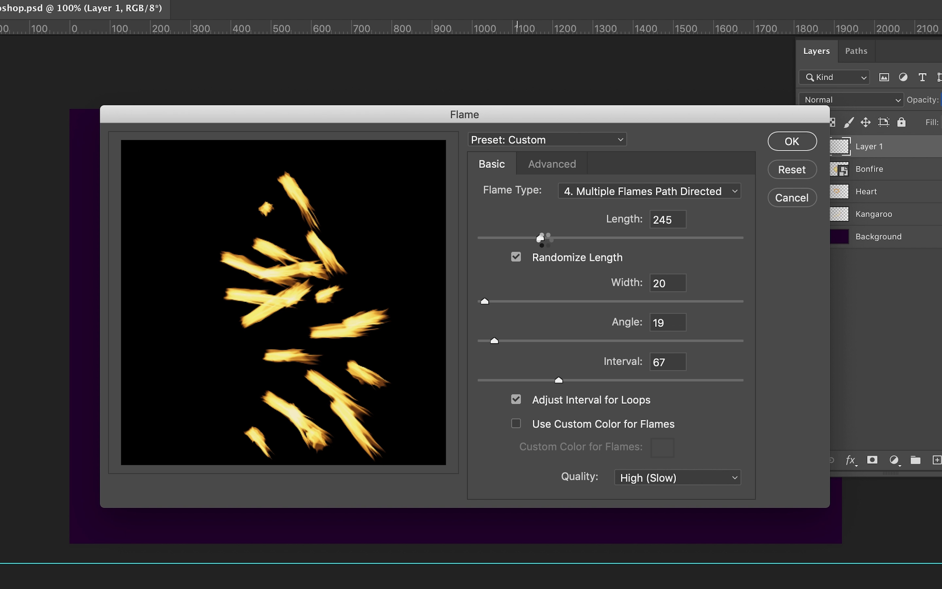
pyautogui.click(492, 237)
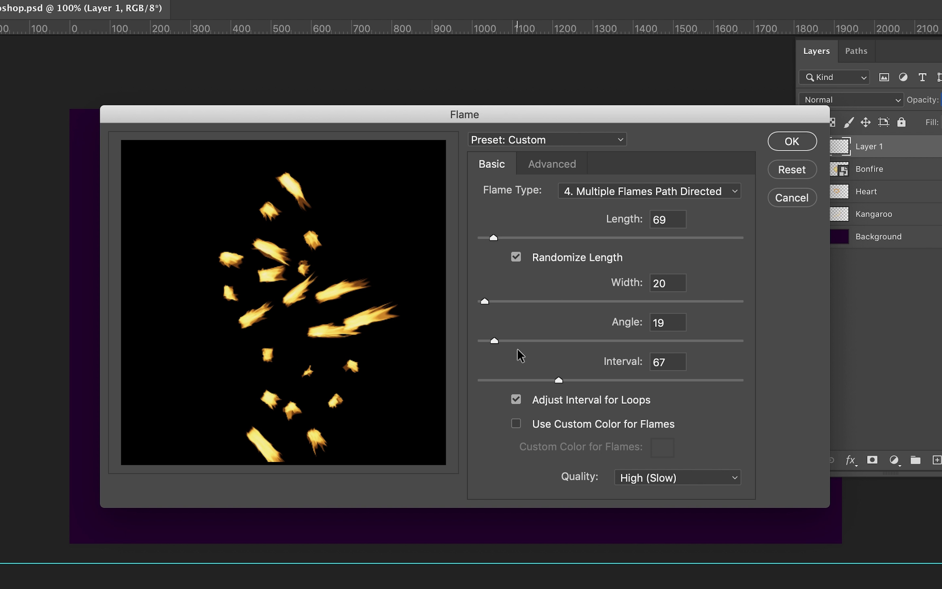
# Step: Try different widths for the path-directed flames, reduce the interval to 10 and set the width to 24
pyautogui.moveTo(485, 301); pyautogui.dragTo(498, 301)
pyautogui.click(482, 303)
pyautogui.moveTo(482, 302); pyautogui.dragTo(485, 301)
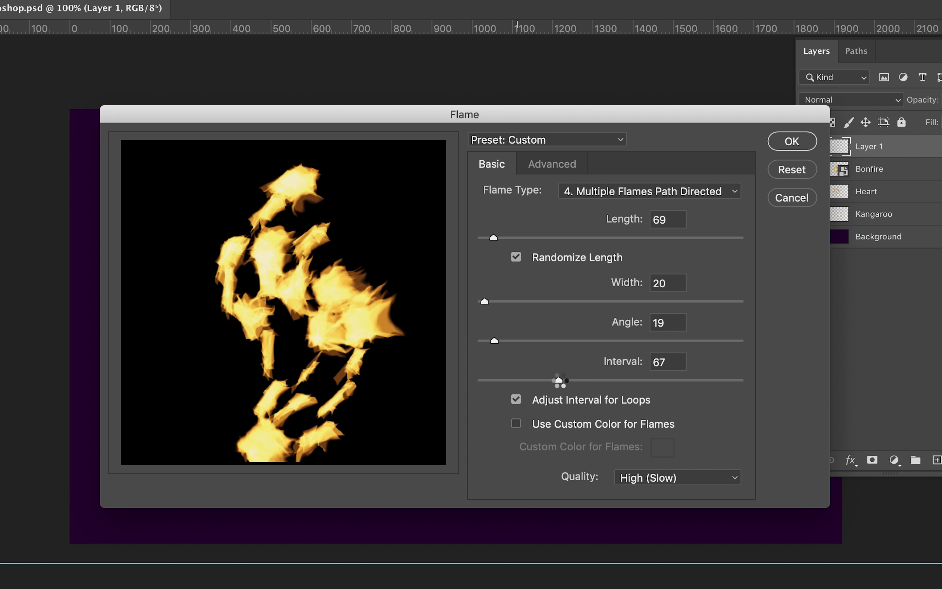
pyautogui.moveTo(560, 381); pyautogui.dragTo(473, 388)
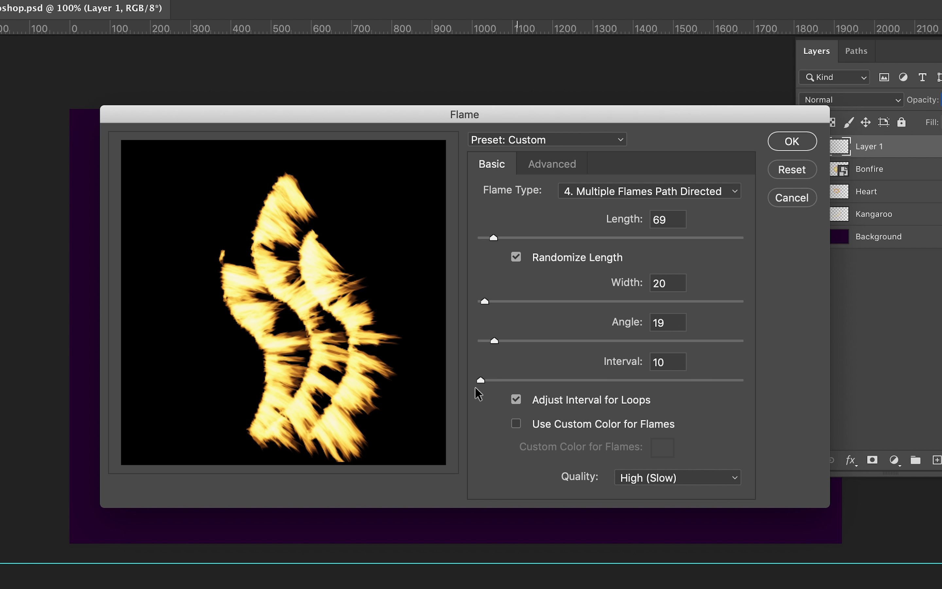
pyautogui.moveTo(485, 302); pyautogui.dragTo(482, 309)
# Step: Set turbulence to 0 and jag to 32, and try flame bottom alignments of 10 and 57 before settling on 9
pyautogui.click(556, 162)
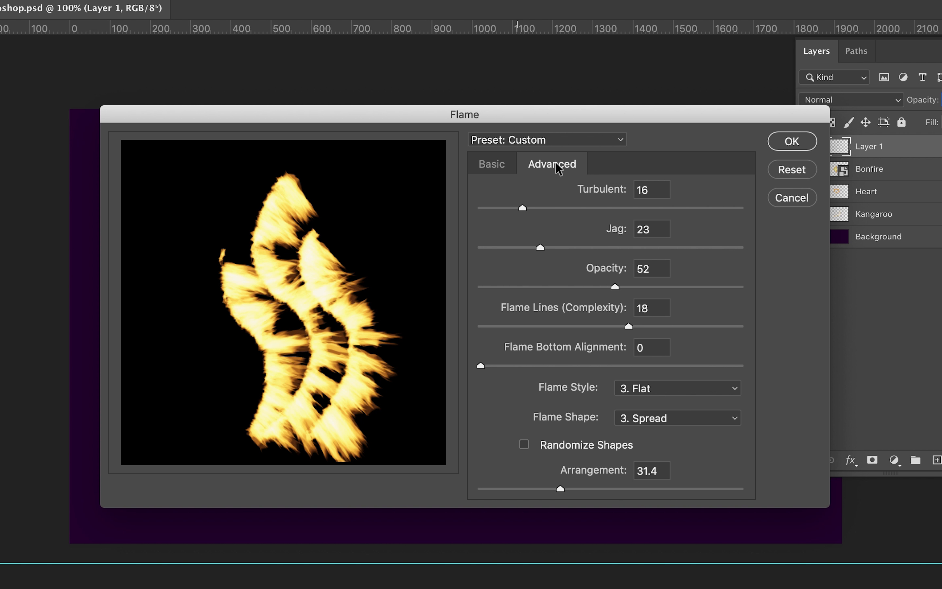
pyautogui.moveTo(522, 208)
pyautogui.mouseDown()
pyautogui.moveTo(706, 218)
pyautogui.moveTo(446, 210)
pyautogui.mouseUp()
pyautogui.moveTo(485, 248); pyautogui.dragTo(565, 253)
pyautogui.moveTo(481, 366); pyautogui.dragTo(506, 366)
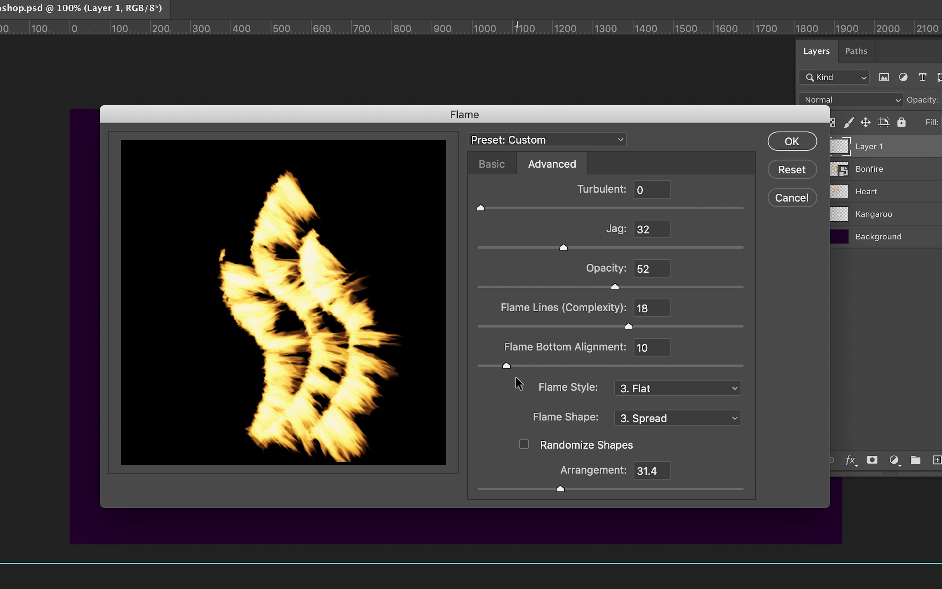
pyautogui.moveTo(505, 368); pyautogui.dragTo(628, 368)
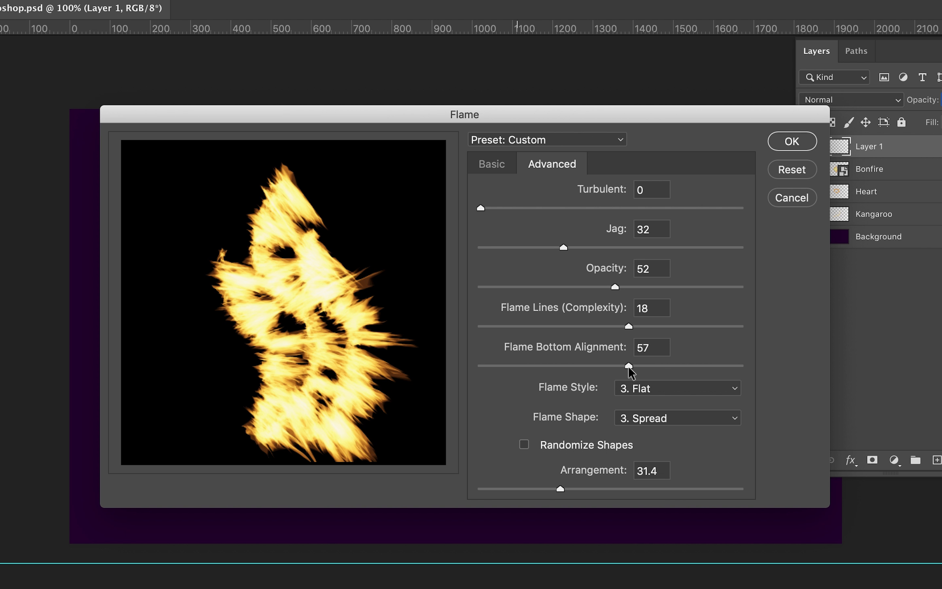
pyautogui.moveTo(648, 366); pyautogui.dragTo(670, 369)
pyautogui.moveTo(671, 367); pyautogui.dragTo(503, 364)
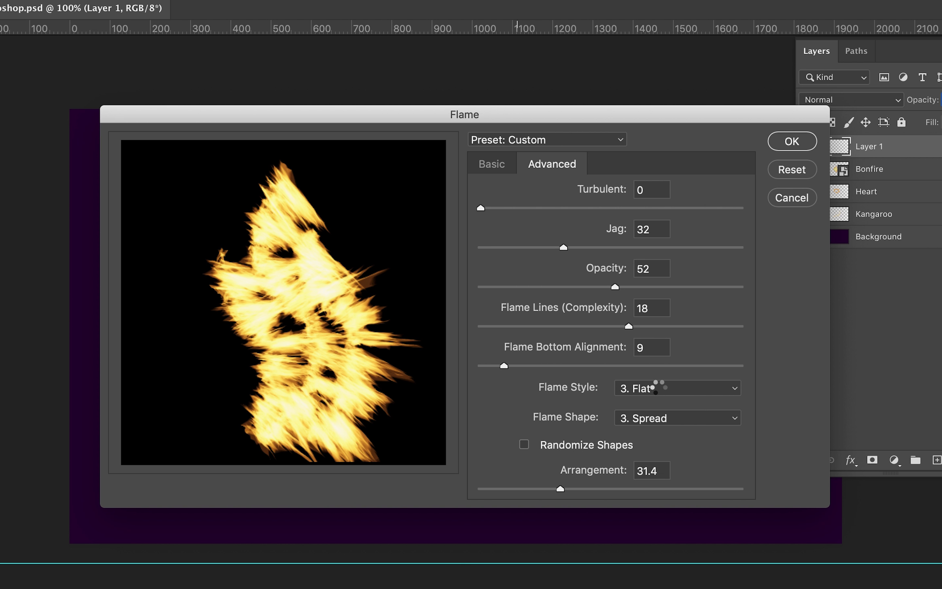
# Step: Set the flame style to Normal and try the Parallel flame shape before choosing Oval
pyautogui.click(664, 388)
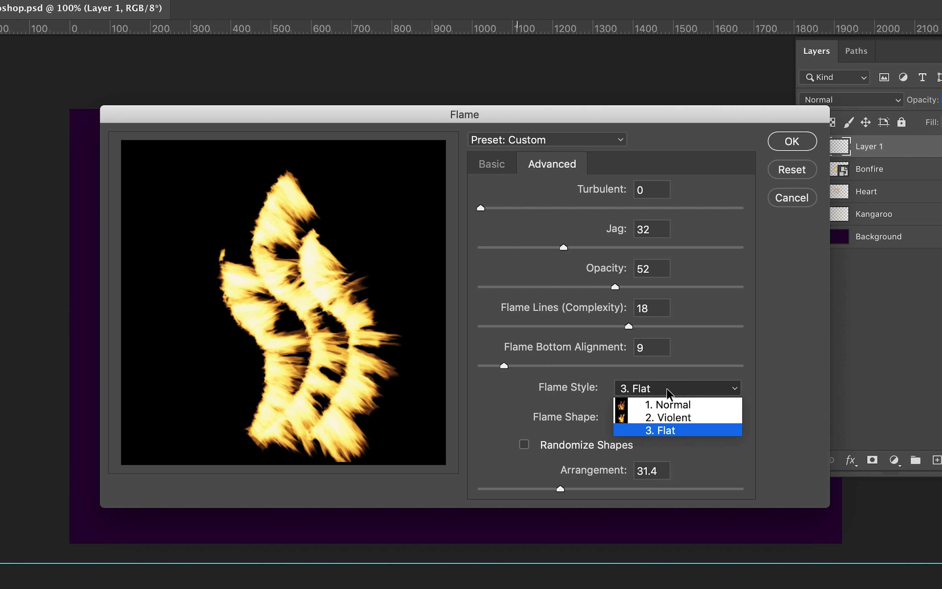
pyautogui.click(686, 404)
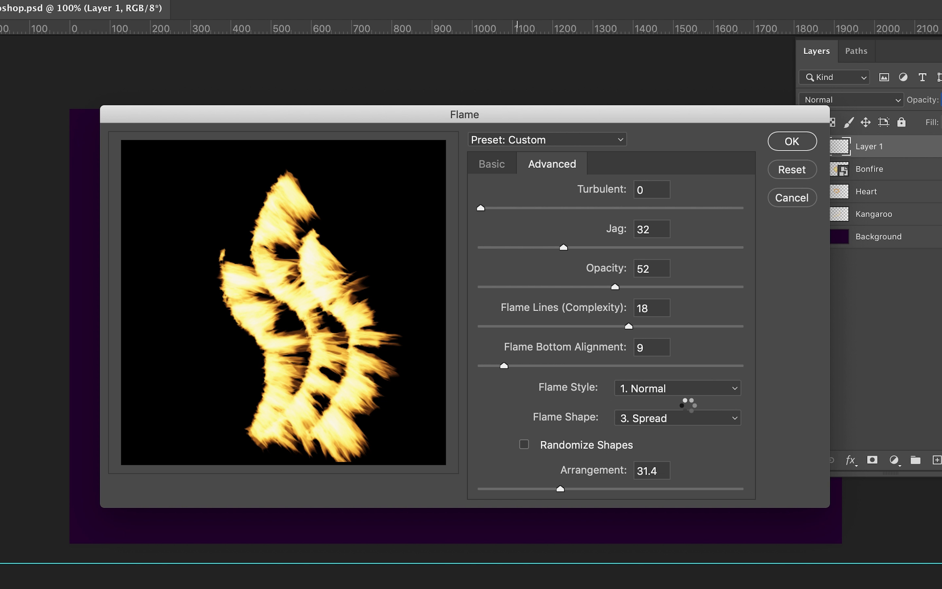
pyautogui.click(665, 419)
pyautogui.click(669, 433)
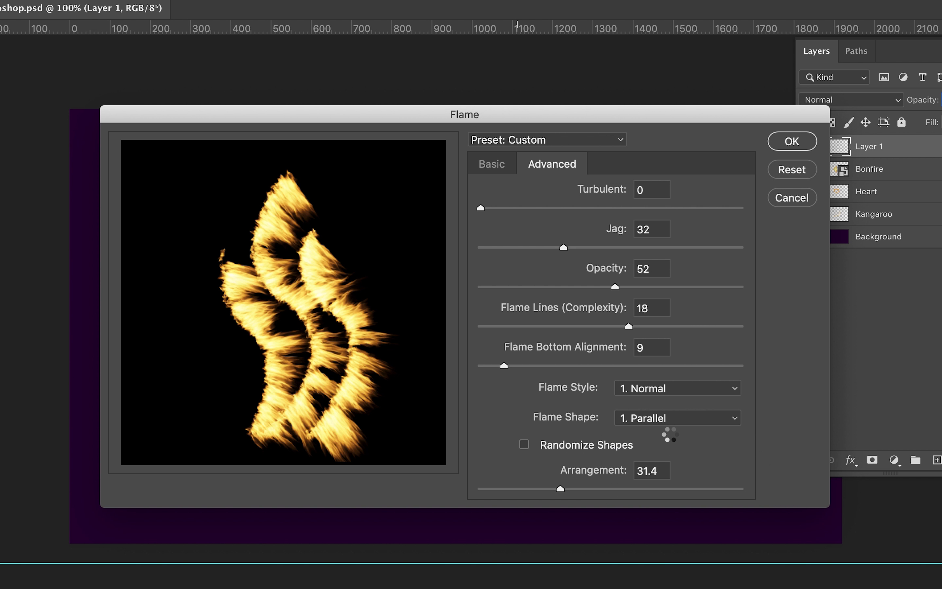
pyautogui.click(693, 419)
pyautogui.click(662, 473)
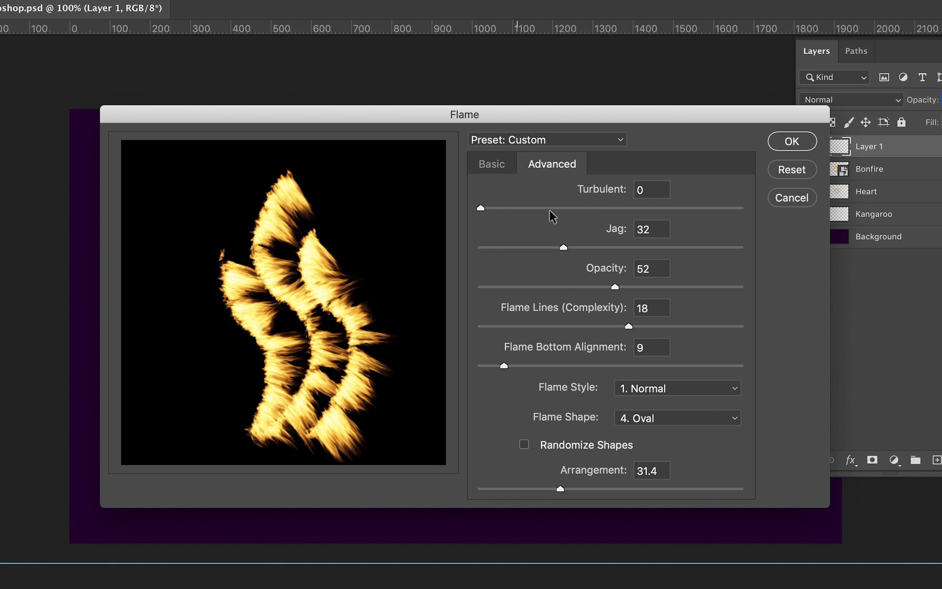
# Step: Change the flame type to Multiple Flames Various Angle with a length of 87 and a width of 14
pyautogui.click(492, 164)
pyautogui.click(627, 191)
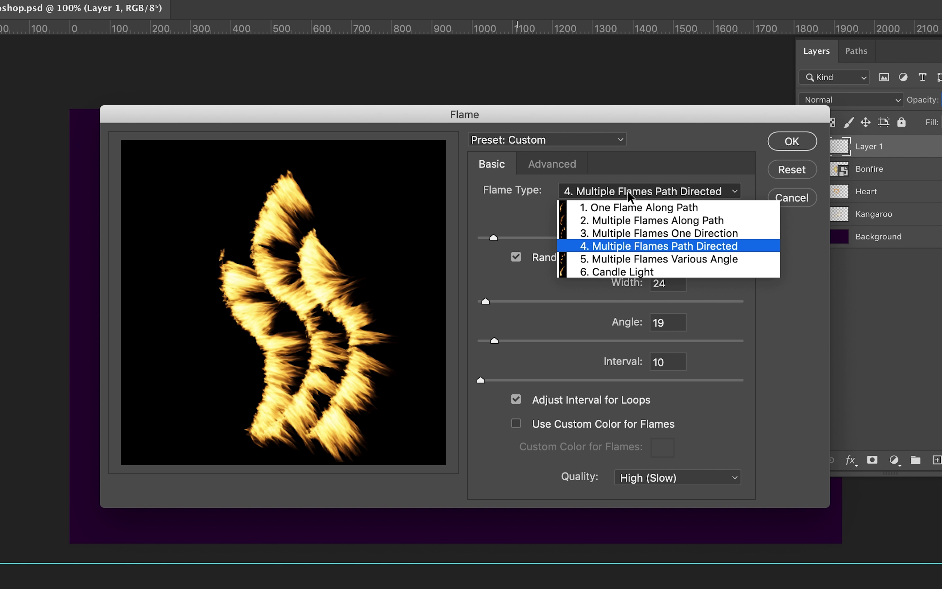
pyautogui.click(644, 258)
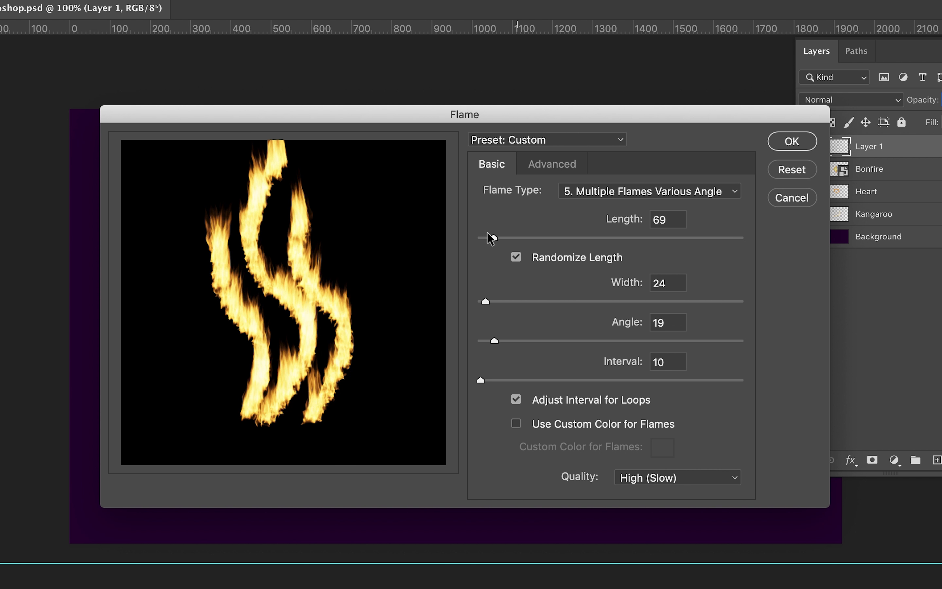
pyautogui.moveTo(494, 238)
pyautogui.mouseDown()
pyautogui.moveTo(529, 238)
pyautogui.moveTo(498, 239)
pyautogui.mouseUp()
pyautogui.moveTo(486, 301); pyautogui.dragTo(494, 302)
# Step: Increase the angle of the various-angle flames to 285
pyautogui.click(542, 173)
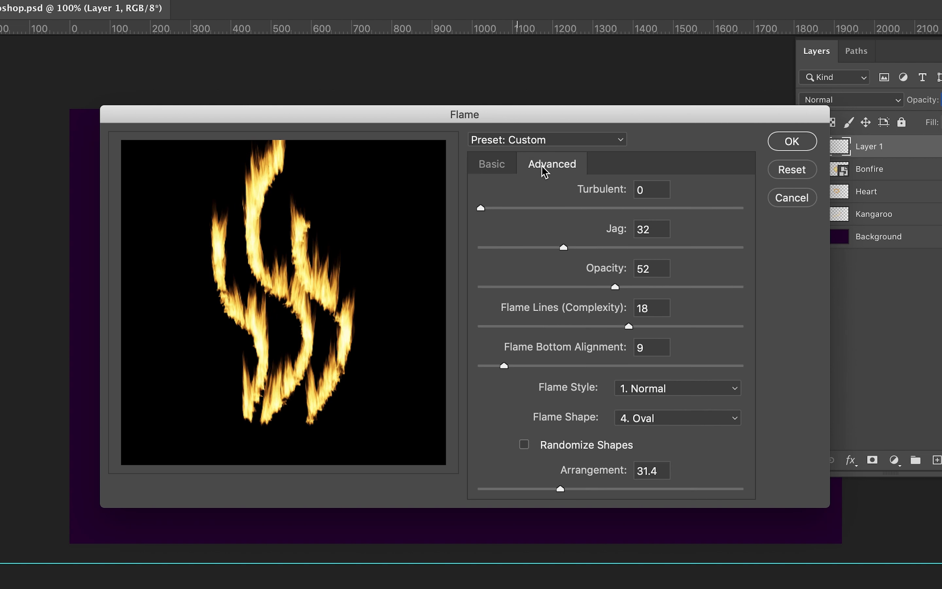
pyautogui.click(498, 171)
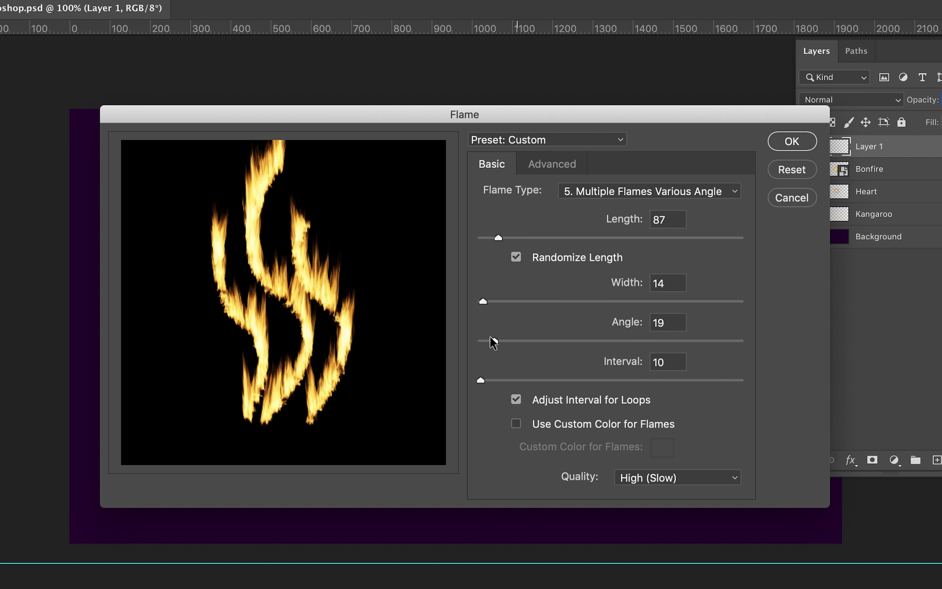
pyautogui.moveTo(498, 341); pyautogui.dragTo(524, 342)
pyautogui.moveTo(567, 342); pyautogui.dragTo(687, 347)
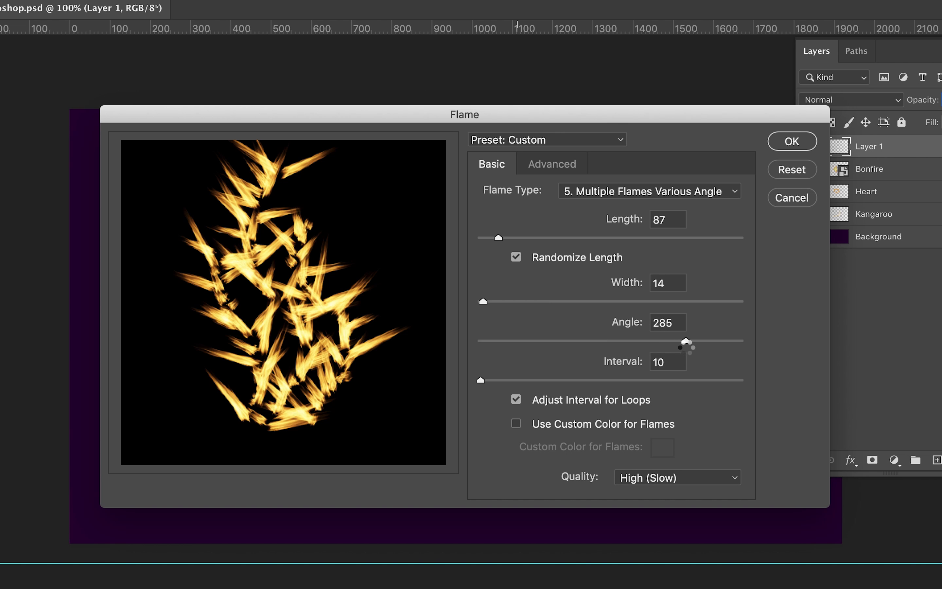
# Step: Set turbulence to 25, jag to 71 and flame bottom alignment to 25
pyautogui.click(551, 164)
pyautogui.moveTo(481, 208); pyautogui.dragTo(546, 209)
pyautogui.moveTo(563, 248); pyautogui.dragTo(665, 248)
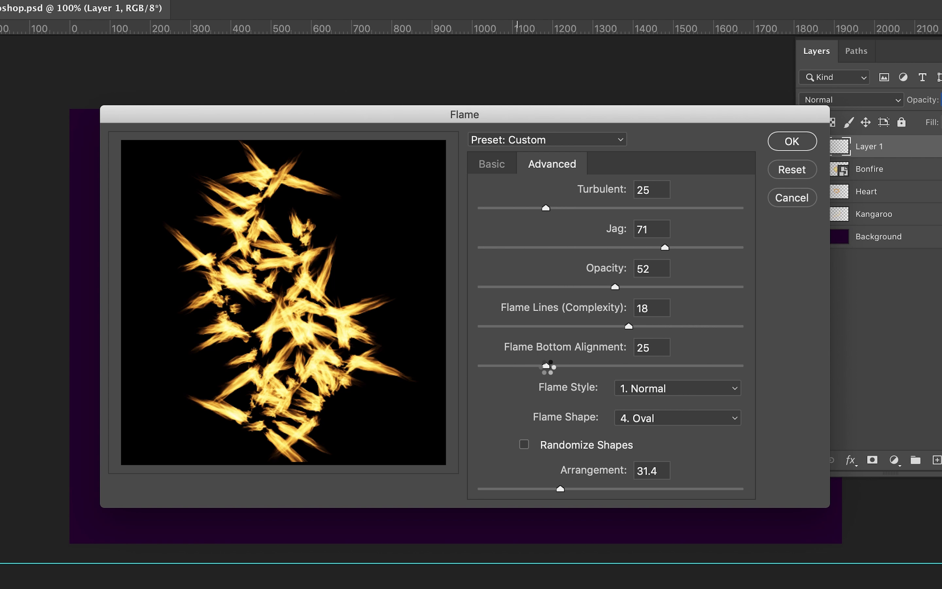
# Step: Set the flame shape to Spread, the style to Flat and the flame lines complexity to 19
pyautogui.click(676, 418)
pyautogui.click(662, 443)
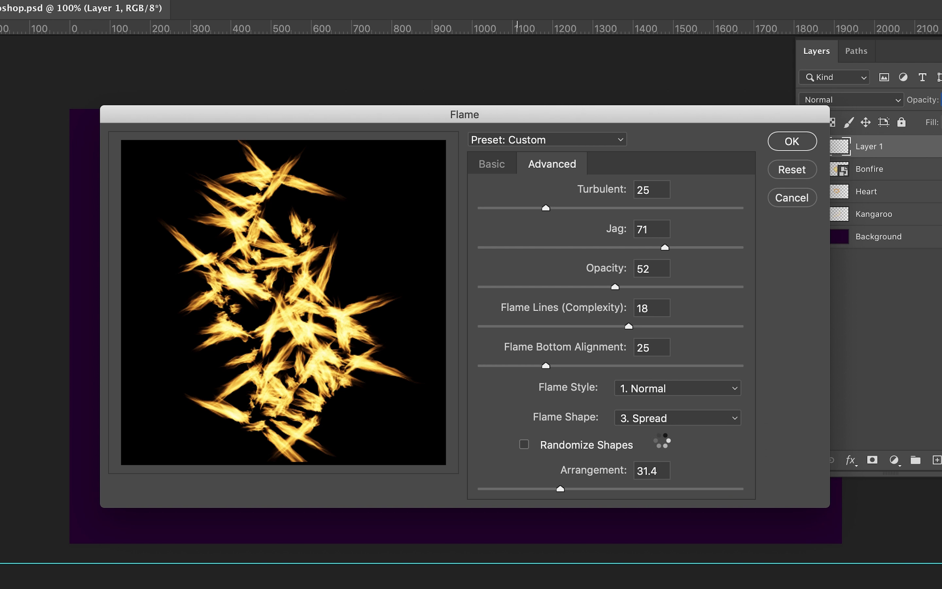
pyautogui.click(656, 389)
pyautogui.click(664, 430)
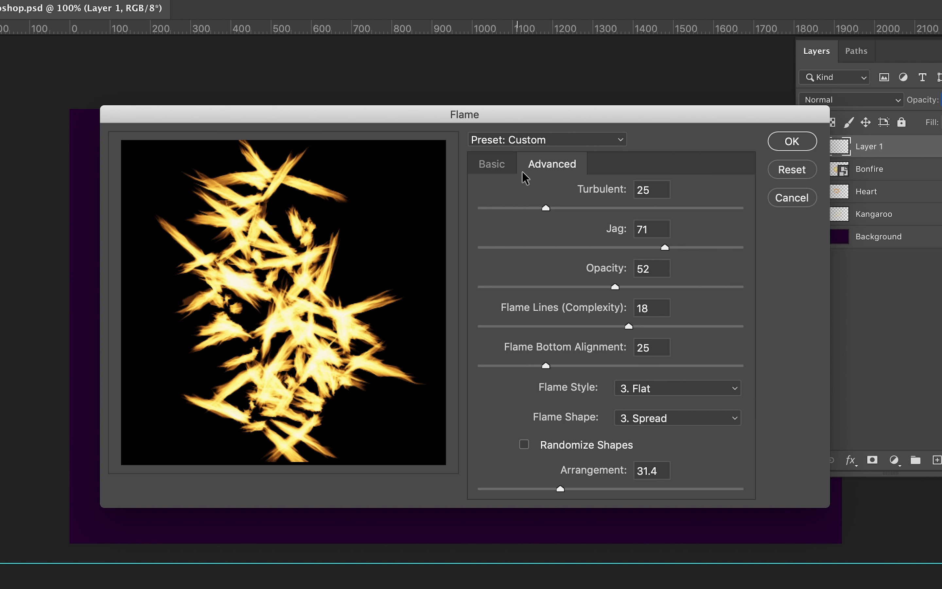
pyautogui.moveTo(629, 326)
pyautogui.mouseDown()
pyautogui.moveTo(448, 326)
pyautogui.moveTo(640, 326)
pyautogui.mouseUp()
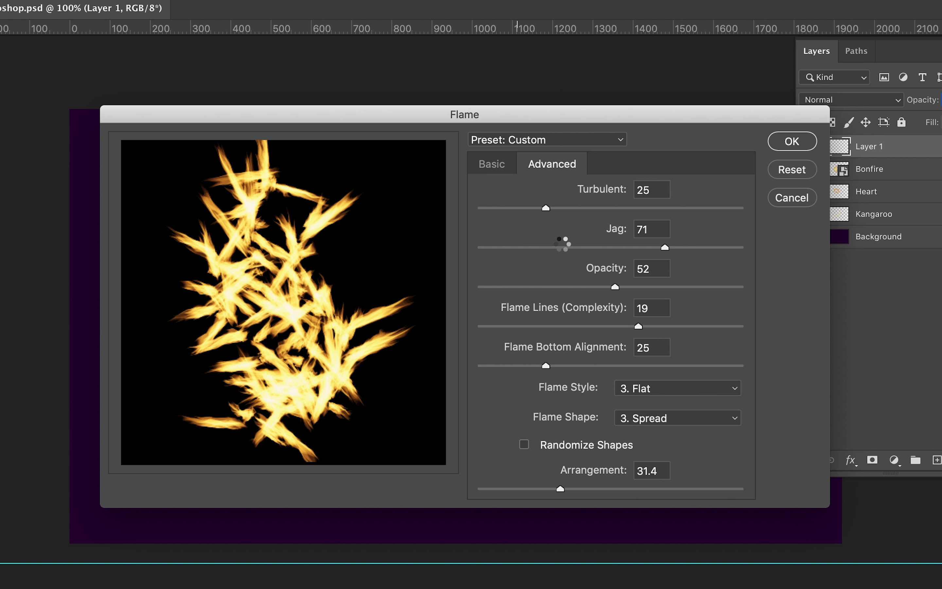
# Step: Change the flame type to Candle Light and widen the flames slightly
pyautogui.click(492, 165)
pyautogui.click(640, 199)
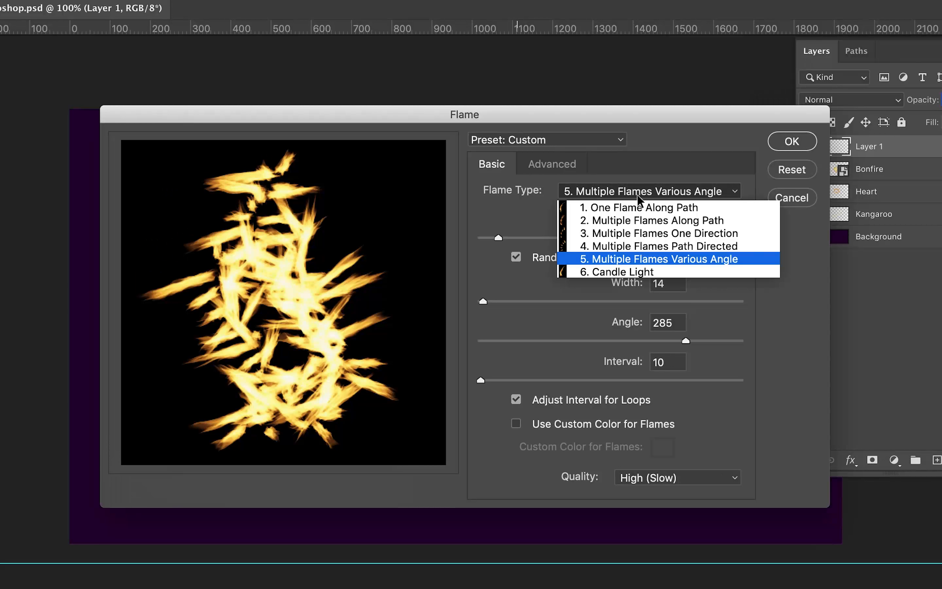
pyautogui.click(608, 272)
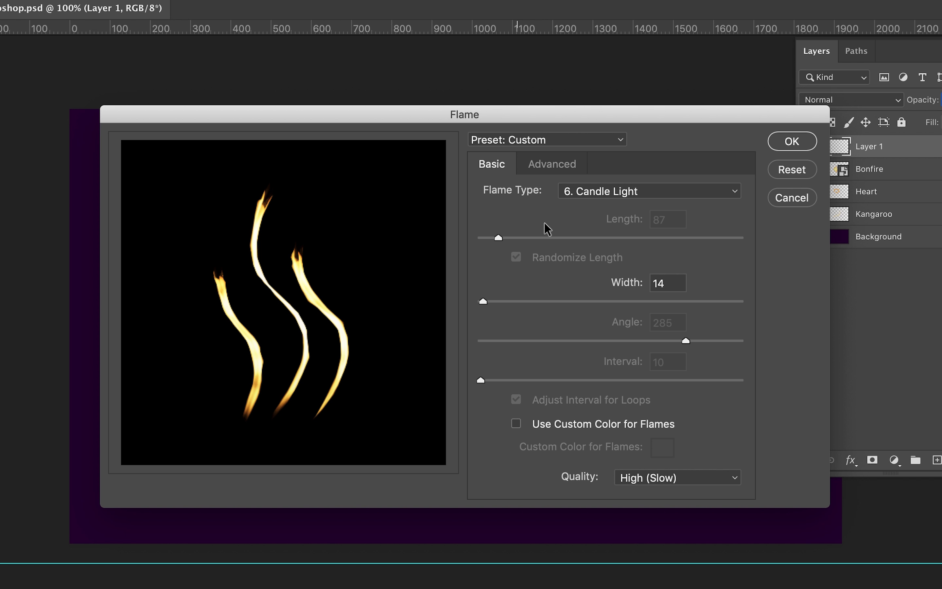
pyautogui.moveTo(491, 302); pyautogui.dragTo(489, 302)
# Step: Give the candle flames the Normal style, opacity 28 and jag 51, trying turbulence 41 before settling on 32
pyautogui.click(538, 167)
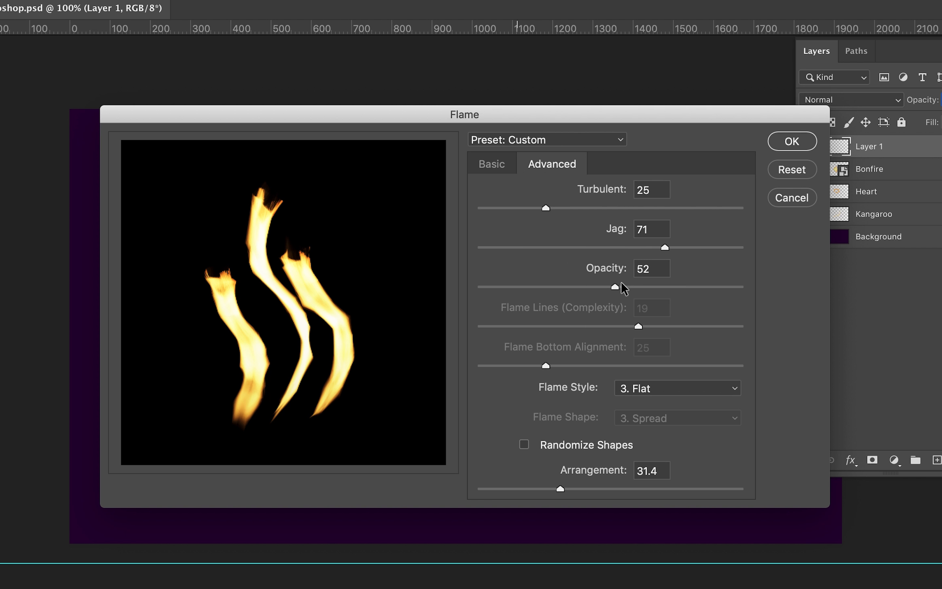
pyautogui.click(658, 388)
pyautogui.click(666, 403)
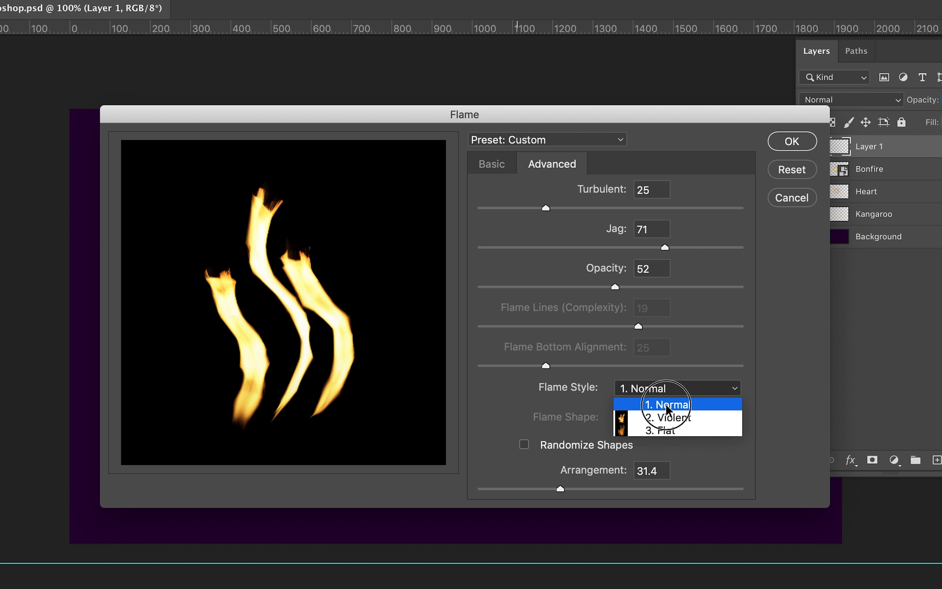
pyautogui.moveTo(547, 208); pyautogui.dragTo(587, 208)
pyautogui.moveTo(615, 287); pyautogui.dragTo(551, 290)
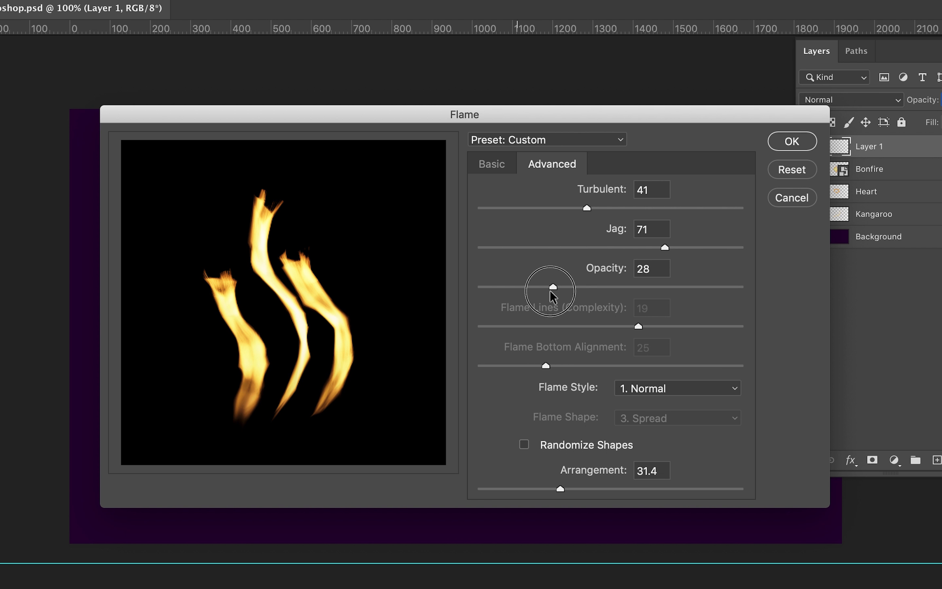
pyautogui.moveTo(587, 208); pyautogui.dragTo(564, 208)
pyautogui.moveTo(665, 247); pyautogui.dragTo(613, 246)
# Step: Try the Violent style on the candle flames, returning to Normal
pyautogui.click(662, 389)
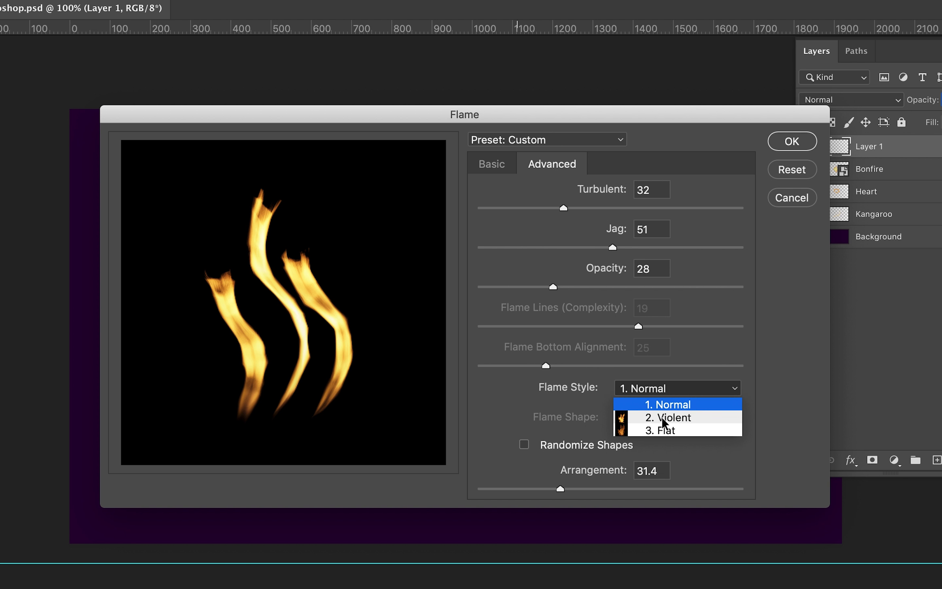
pyautogui.click(670, 418)
pyautogui.click(653, 388)
pyautogui.click(656, 400)
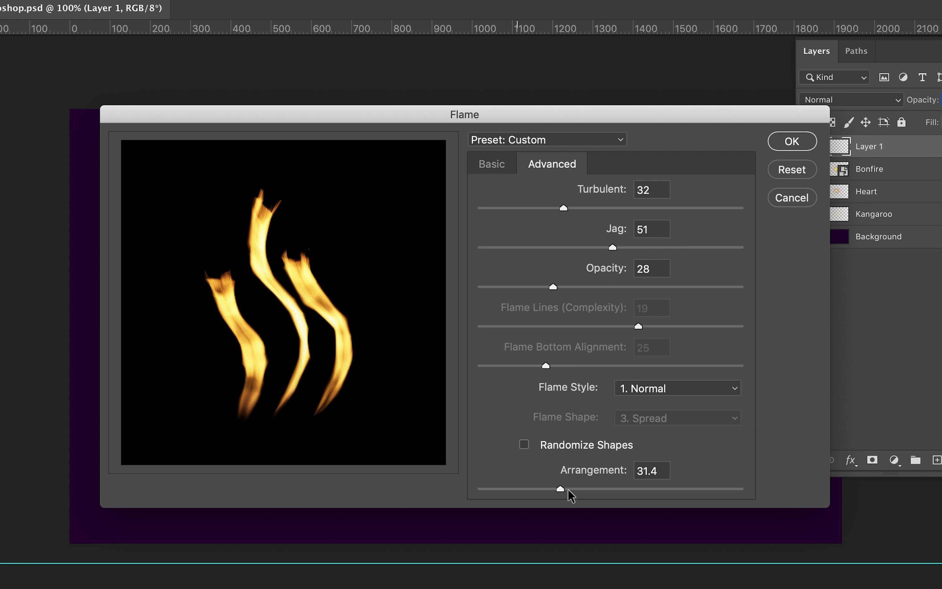
# Step: Set the candle flames' arrangement to 67.4, opacity to 29, turbulence to 0, jag to 12 and width to 58
pyautogui.moveTo(607, 489); pyautogui.dragTo(655, 489)
pyautogui.moveTo(507, 286); pyautogui.dragTo(553, 288)
pyautogui.moveTo(563, 208); pyautogui.dragTo(435, 213)
pyautogui.moveTo(612, 247); pyautogui.dragTo(513, 246)
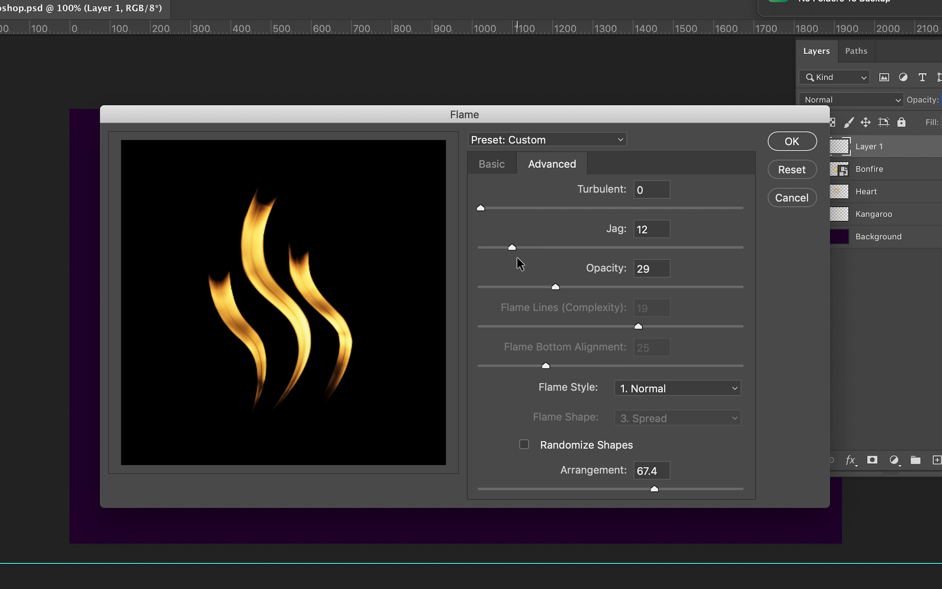
pyautogui.click(492, 164)
pyautogui.moveTo(489, 301)
pyautogui.mouseDown()
pyautogui.moveTo(558, 300)
pyautogui.moveTo(483, 299)
pyautogui.moveTo(497, 301)
pyautogui.mouseUp()
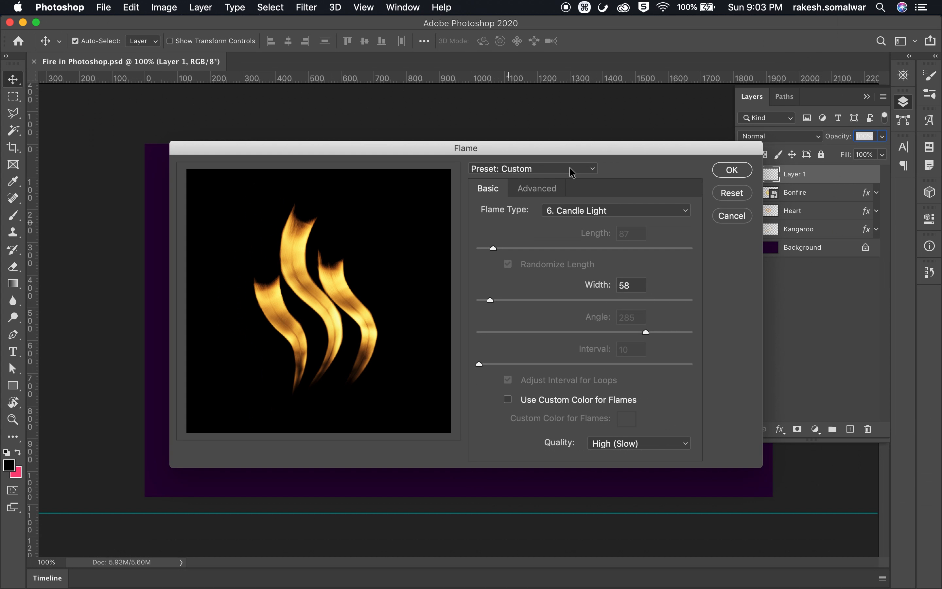
# Step: Save the current candle flame settings as a preset named candle
pyautogui.click(585, 169)
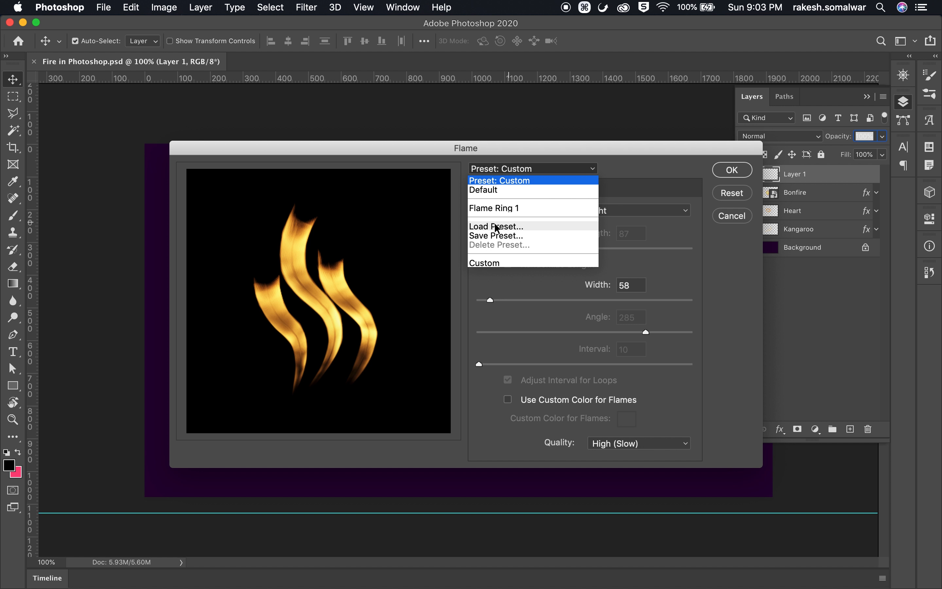
pyautogui.click(494, 235)
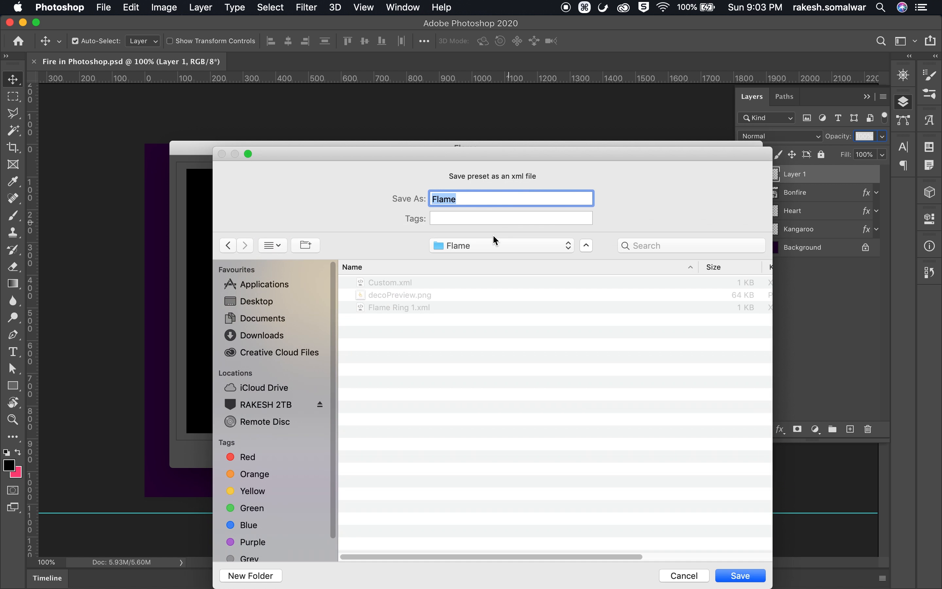
pyautogui.click(445, 209)
pyautogui.moveTo(431, 201); pyautogui.dragTo(127, 222)
pyautogui.write('candle')
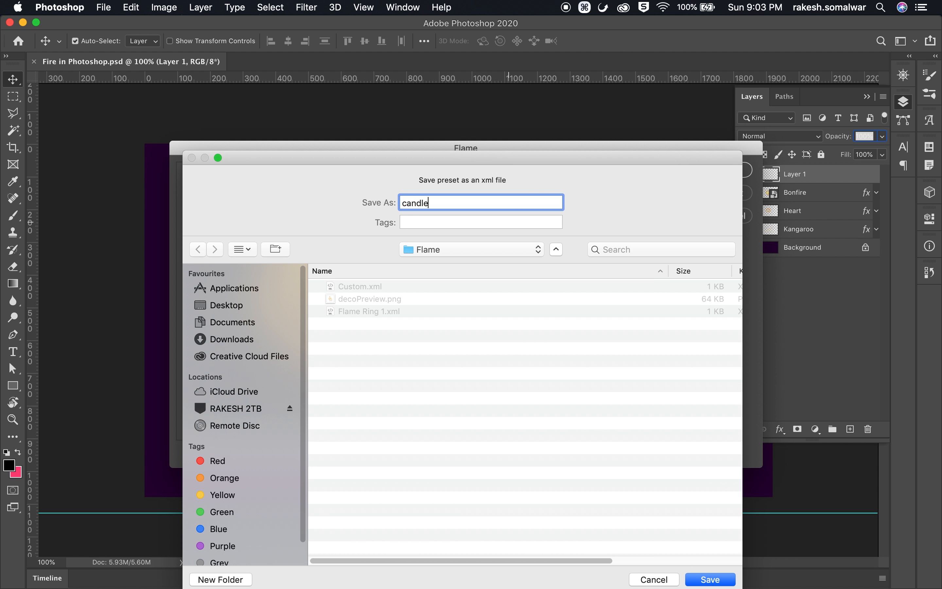
pyautogui.click(709, 579)
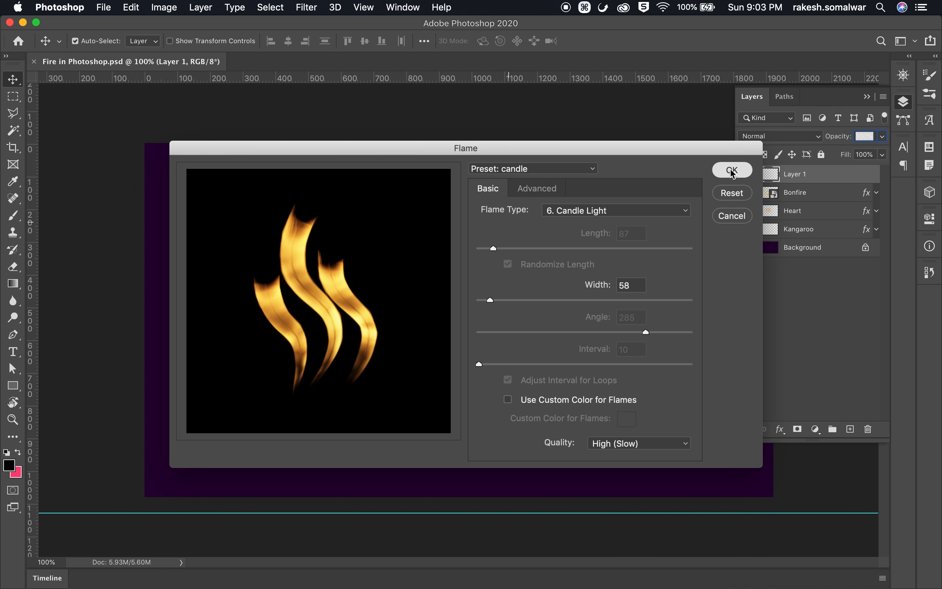
# Step: Apply the candle flames to Layer 1 and convert the layer to a smart object
pyautogui.click(729, 168)
pyautogui.click(784, 97)
pyautogui.click(752, 96)
pyautogui.rightClick(830, 179)
pyautogui.click(711, 196)
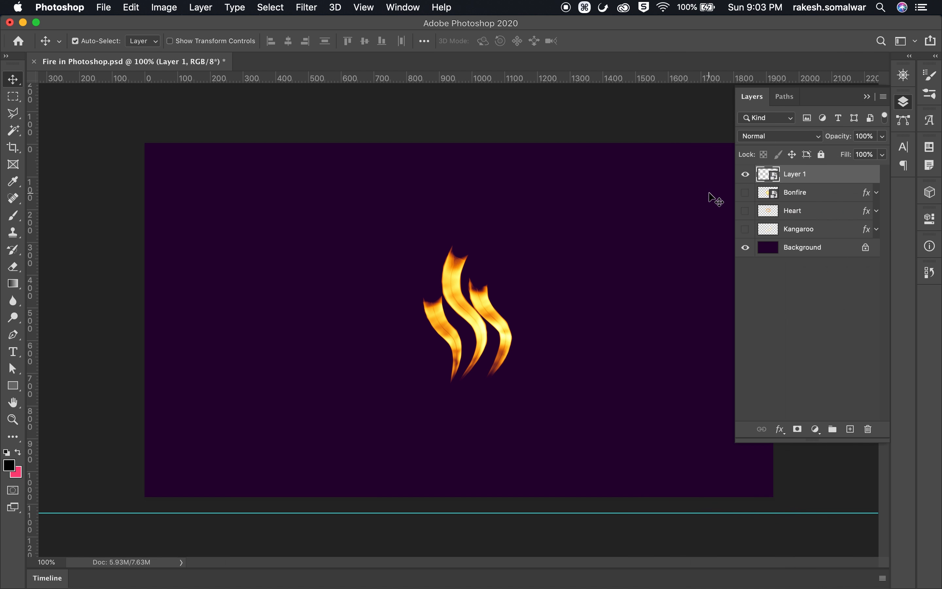
# Step: Add an Outer Glow to Layer 1 using the orange-to-yellow gradient preset, with opacity 50%, noise 21%, spread 4% and size 213 px
pyautogui.rightClick(832, 175)
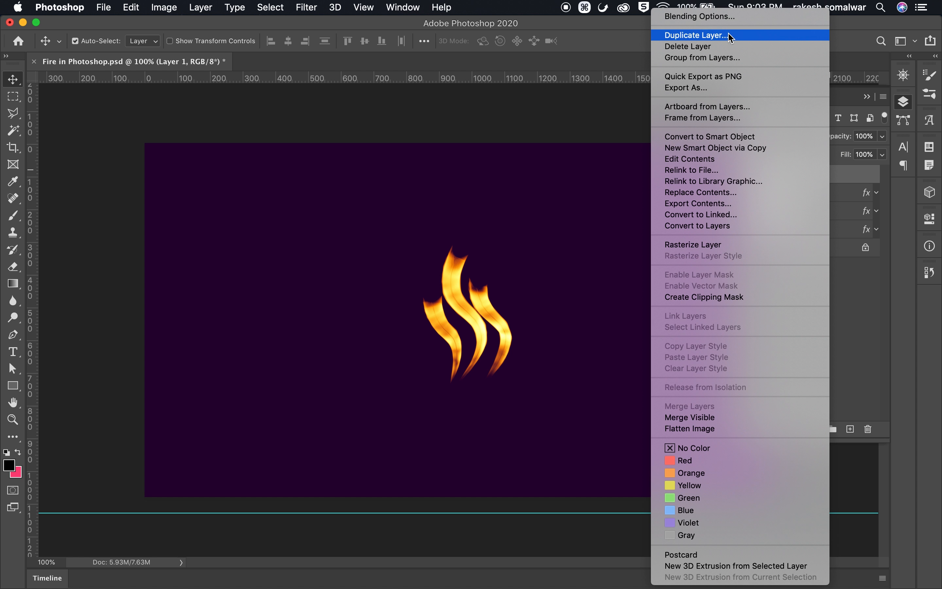
pyautogui.click(700, 16)
pyautogui.moveTo(545, 80); pyautogui.dragTo(911, 101)
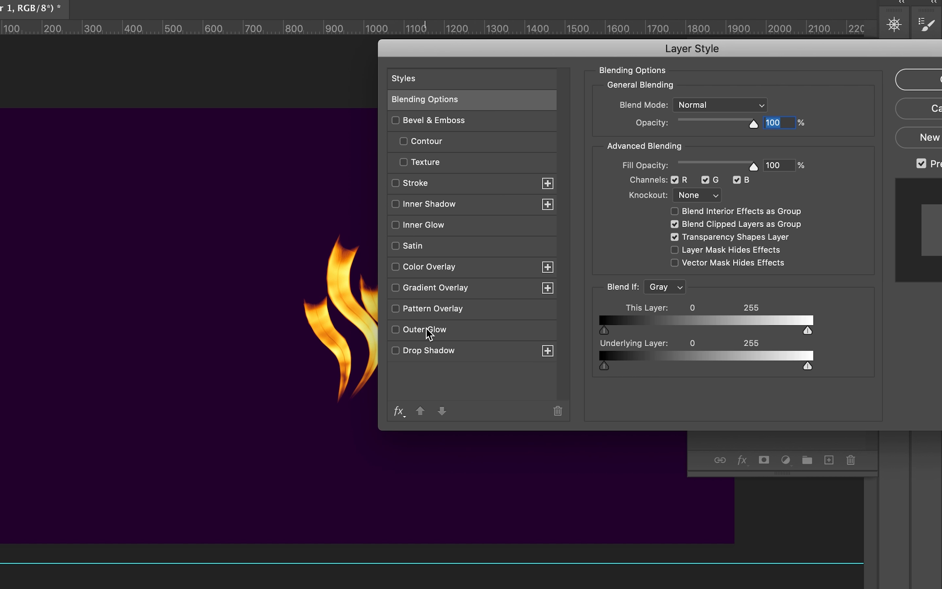
pyautogui.click(430, 333)
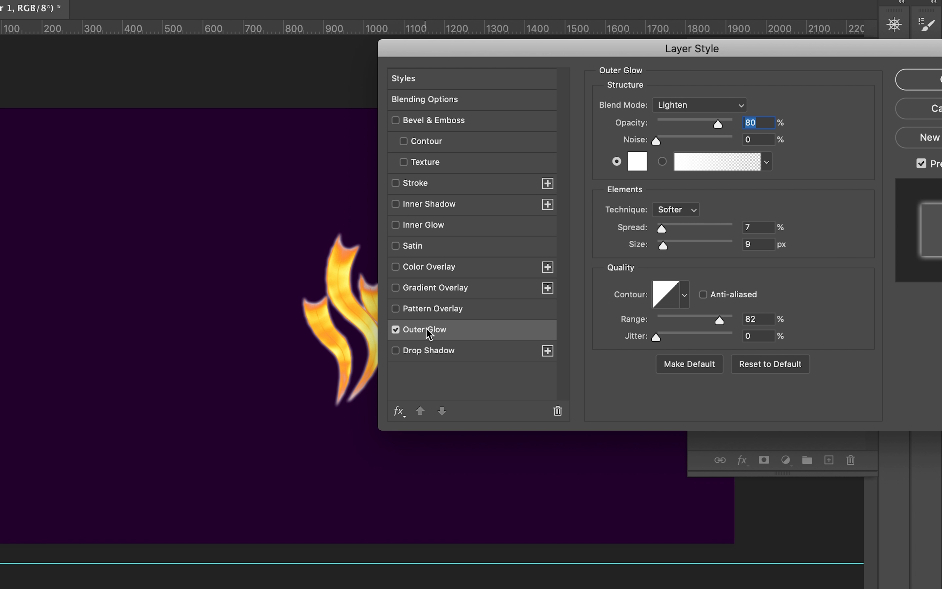
pyautogui.click(708, 168)
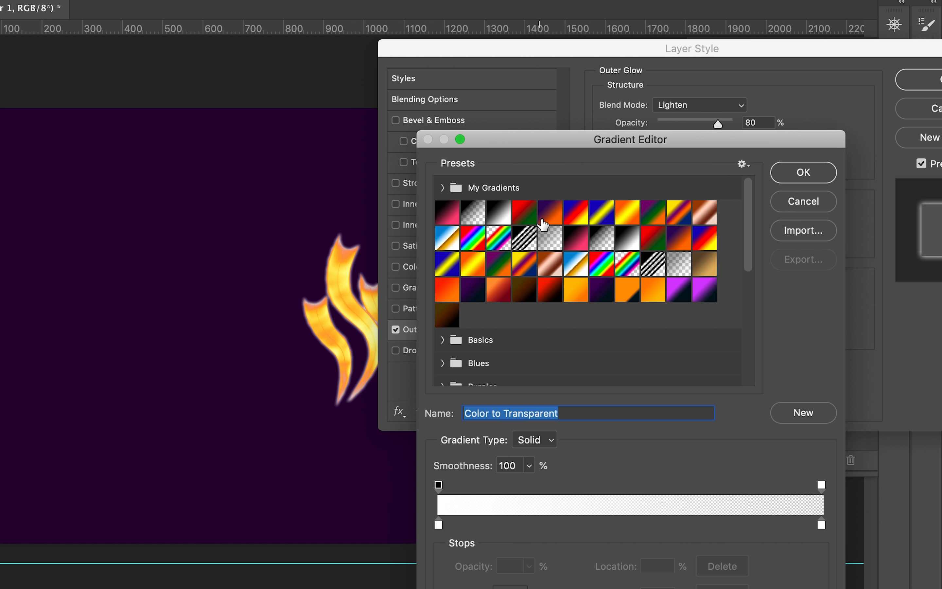
pyautogui.click(658, 293)
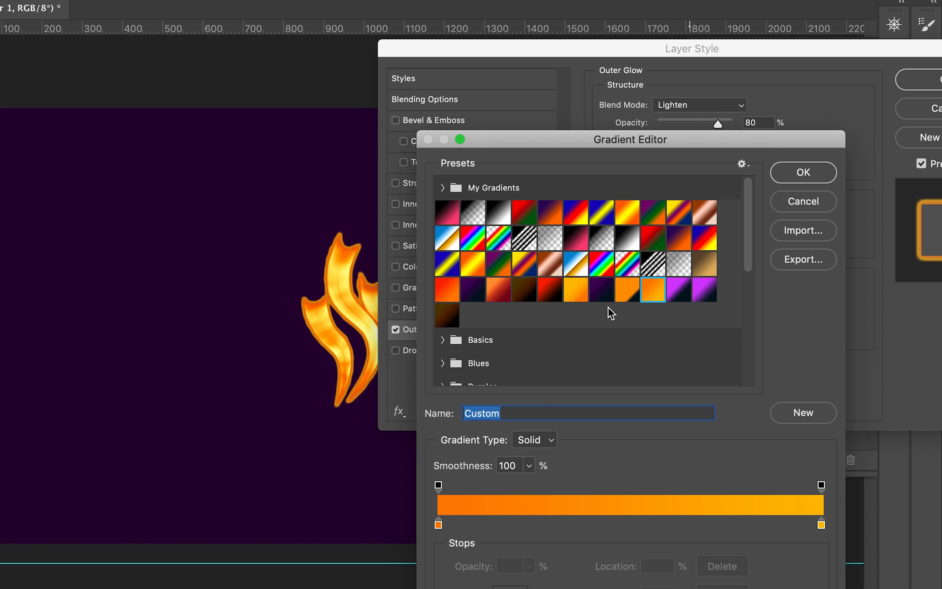
pyautogui.click(797, 174)
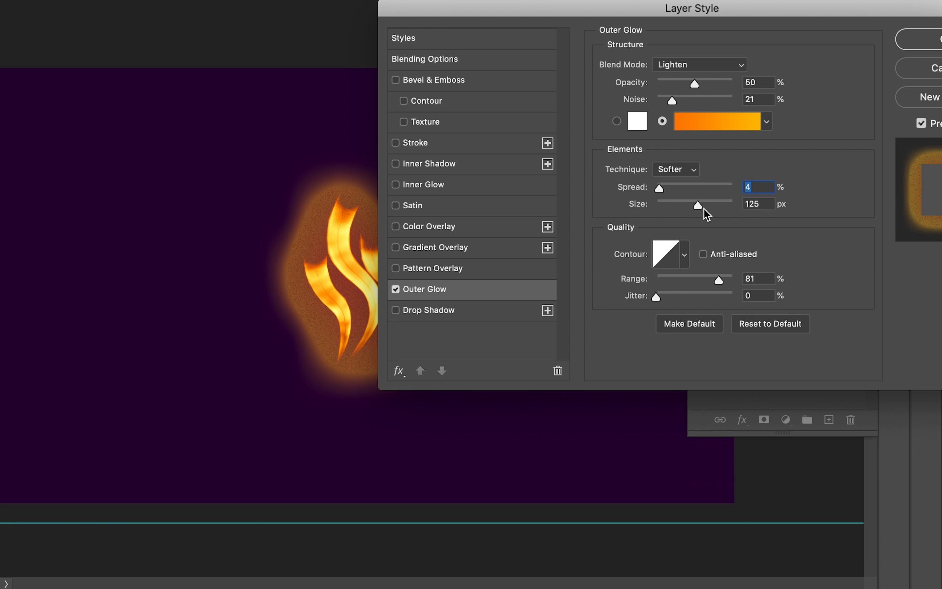
pyautogui.moveTo(702, 246); pyautogui.dragTo(725, 246)
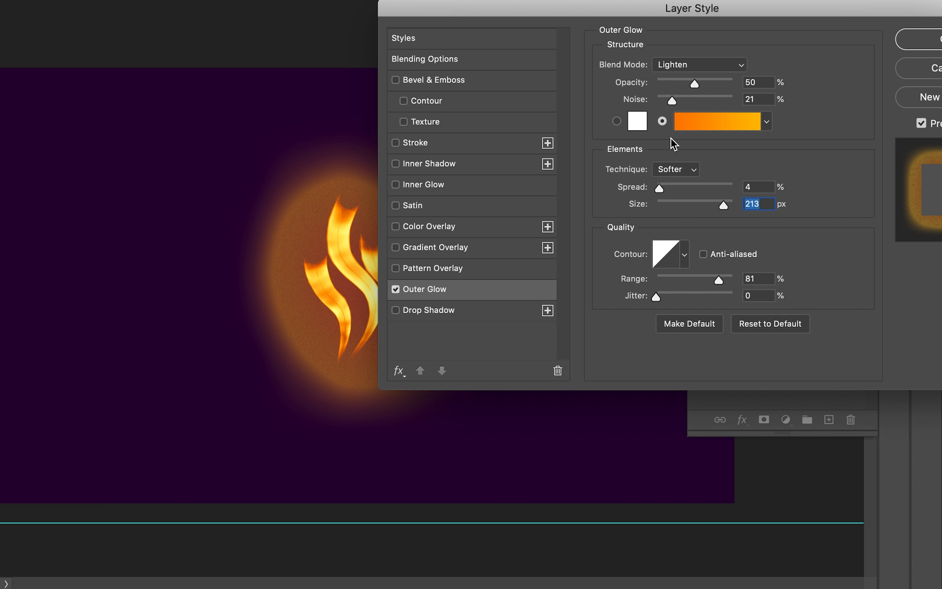
# Step: Fade the outer glow's gradient to transparent by setting its end opacity stop to 0%
pyautogui.click(746, 121)
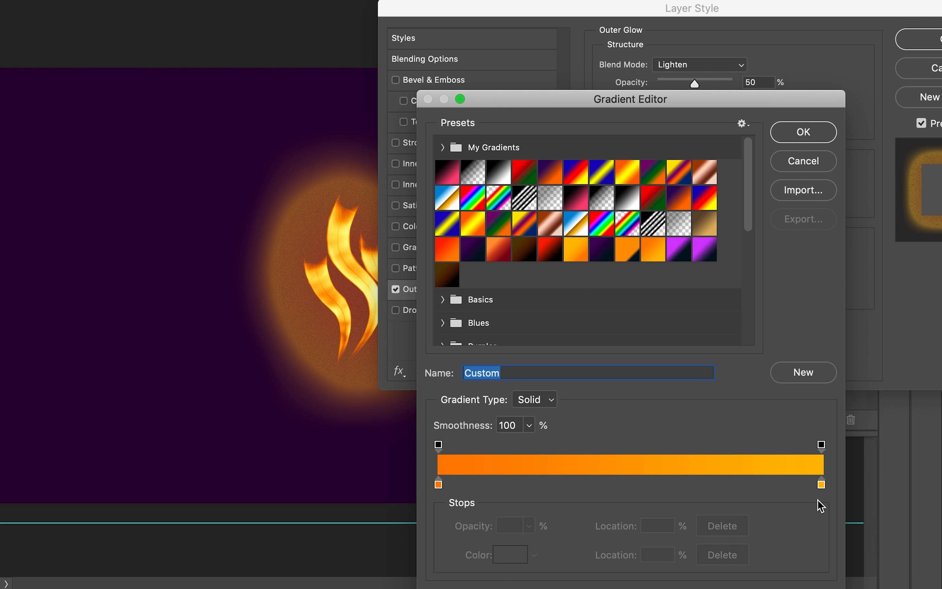
pyautogui.click(822, 484)
pyautogui.click(822, 445)
pyautogui.click(532, 528)
pyautogui.moveTo(527, 547); pyautogui.dragTo(435, 564)
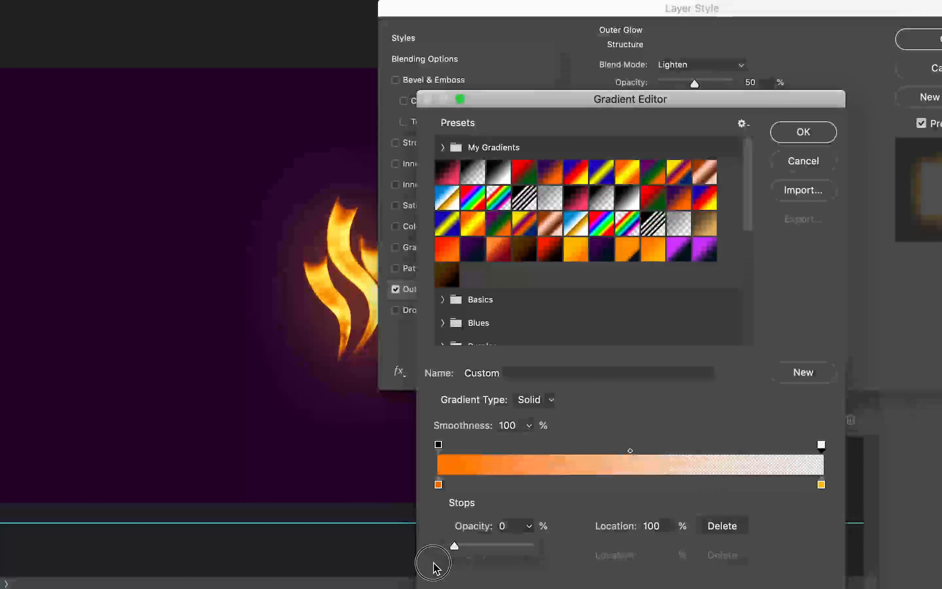
# Step: Recolor the glow gradient's starting color stop to a deeper red-orange and accept the gradient
pyautogui.click(439, 484)
pyautogui.doubleClick(439, 484)
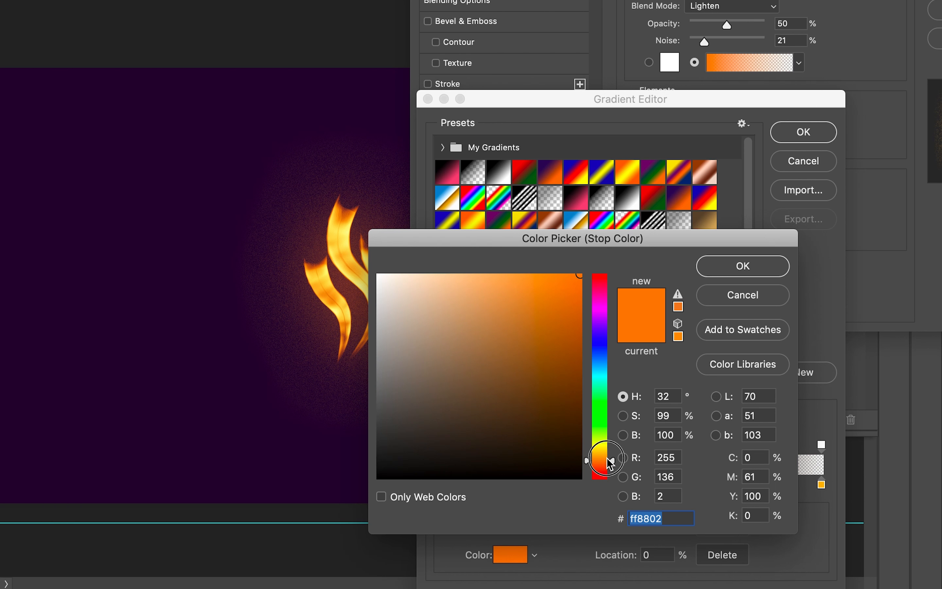
pyautogui.moveTo(601, 461); pyautogui.dragTo(602, 466)
pyautogui.click(745, 274)
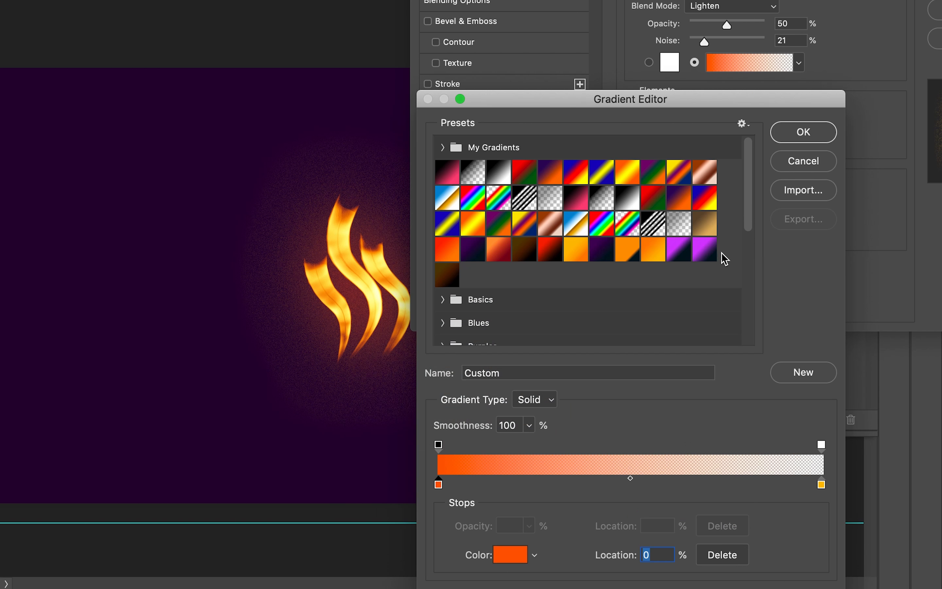
pyautogui.click(814, 130)
# Step: Set the outer glow's size to 155 px, noise to 10% and opacity to 57%, and apply the layer style
pyautogui.moveTo(768, 0); pyautogui.dragTo(778, 0)
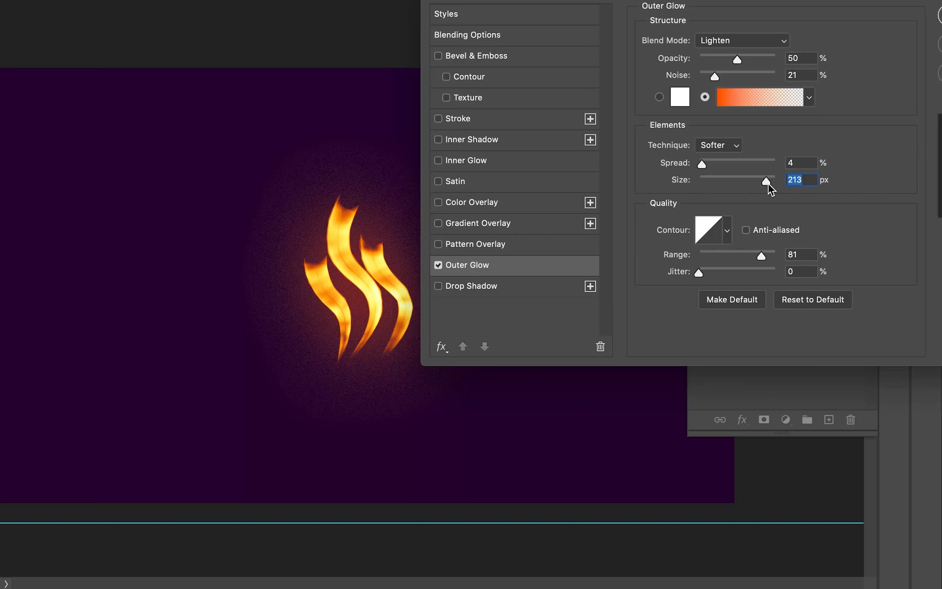
pyautogui.moveTo(766, 182)
pyautogui.mouseDown()
pyautogui.moveTo(743, 183)
pyautogui.moveTo(746, 190)
pyautogui.moveTo(749, 184)
pyautogui.mouseUp()
pyautogui.moveTo(711, 76); pyautogui.dragTo(708, 83)
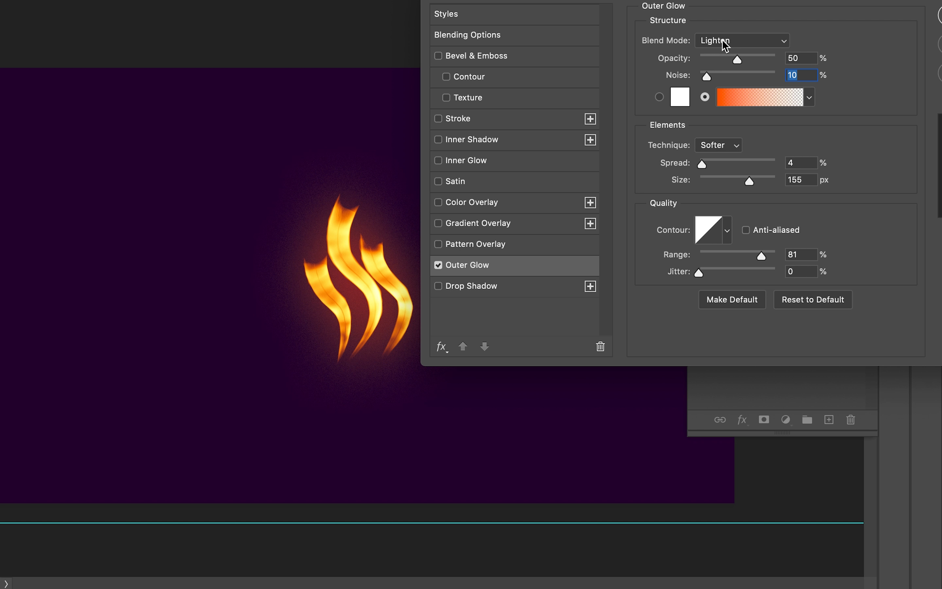
pyautogui.moveTo(738, 60)
pyautogui.mouseDown()
pyautogui.moveTo(753, 67)
pyautogui.moveTo(743, 64)
pyautogui.mouseUp()
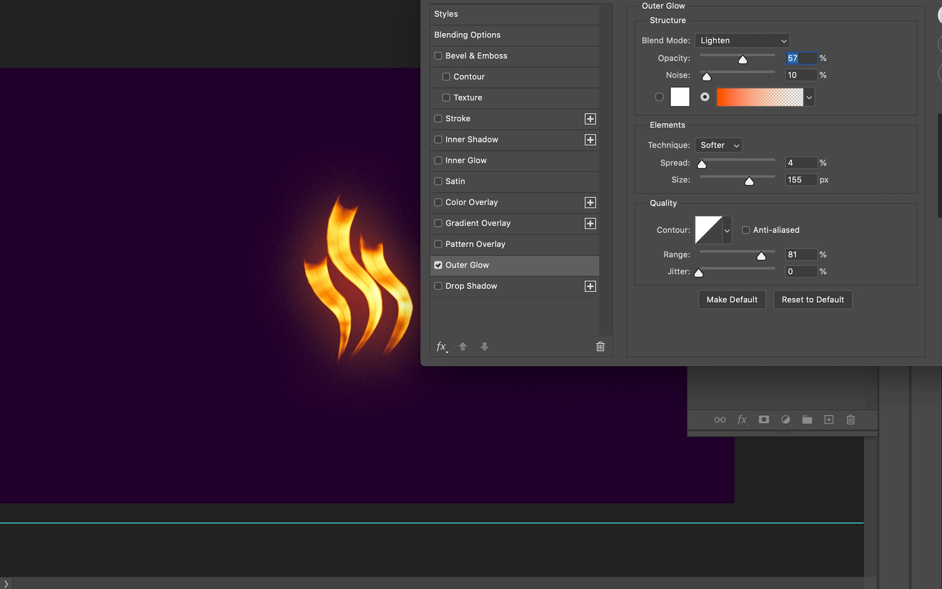
pyautogui.press('Return')
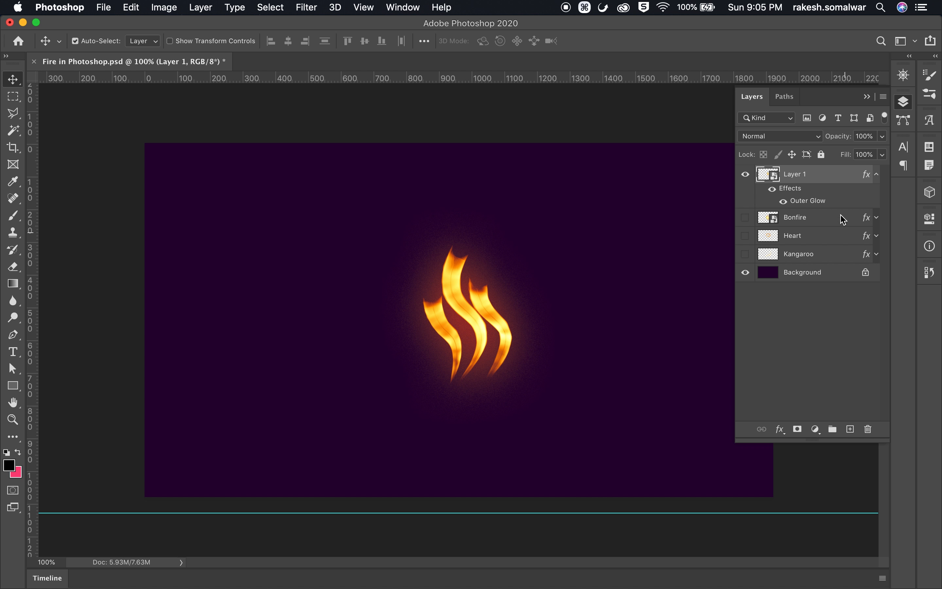
# Step: Hide the candle flames on Layer 1 and briefly preview the Bonfire layer
pyautogui.click(745, 175)
pyautogui.click(745, 217)
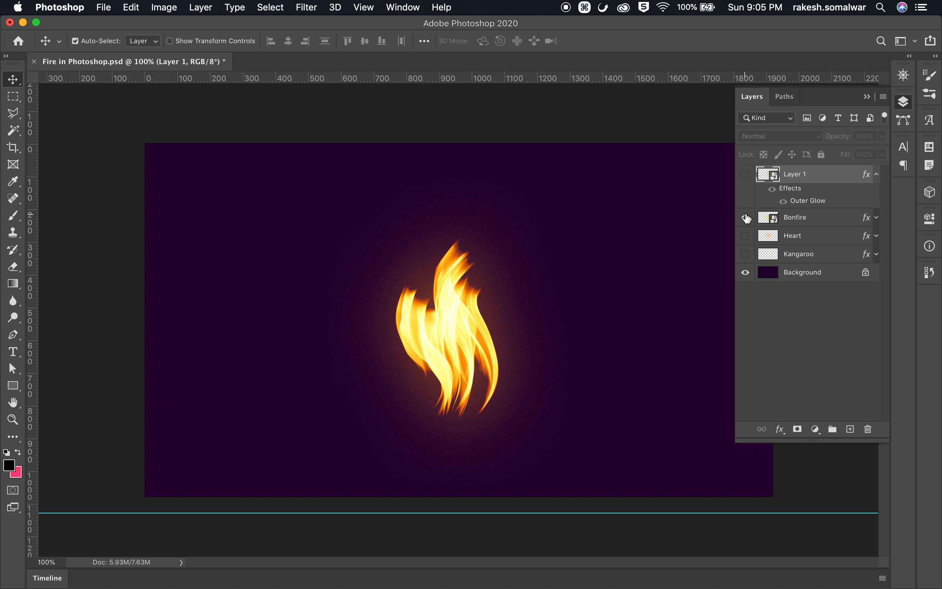
pyautogui.click(745, 217)
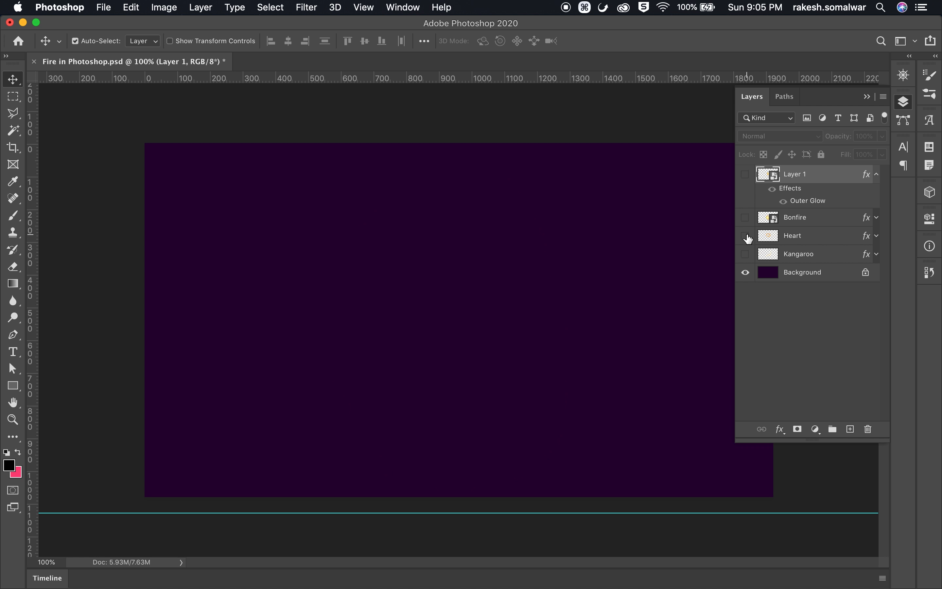
# Step: Preview the Heart layer with and without its outer glow, and hide the layer again
pyautogui.click(745, 236)
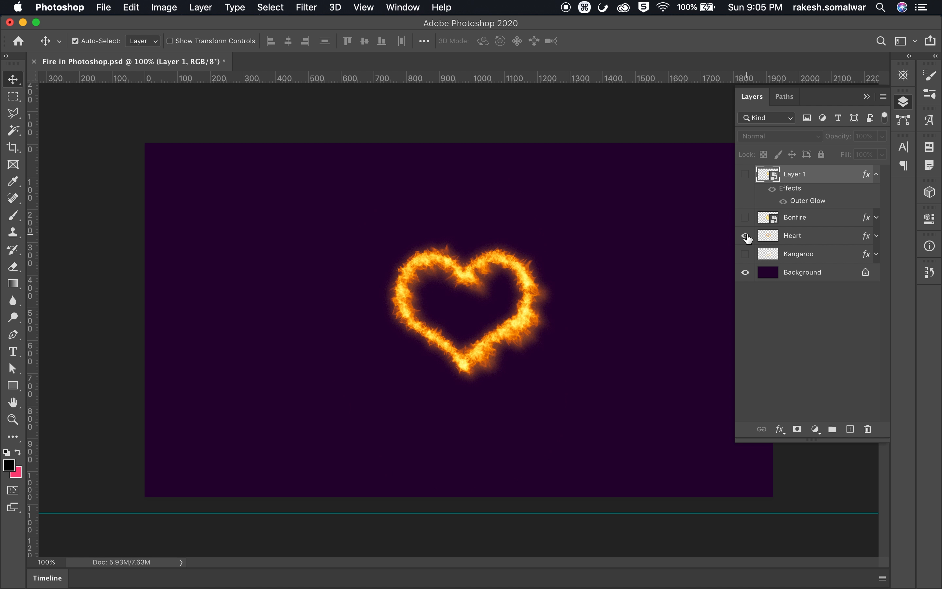
pyautogui.click(876, 235)
pyautogui.click(772, 250)
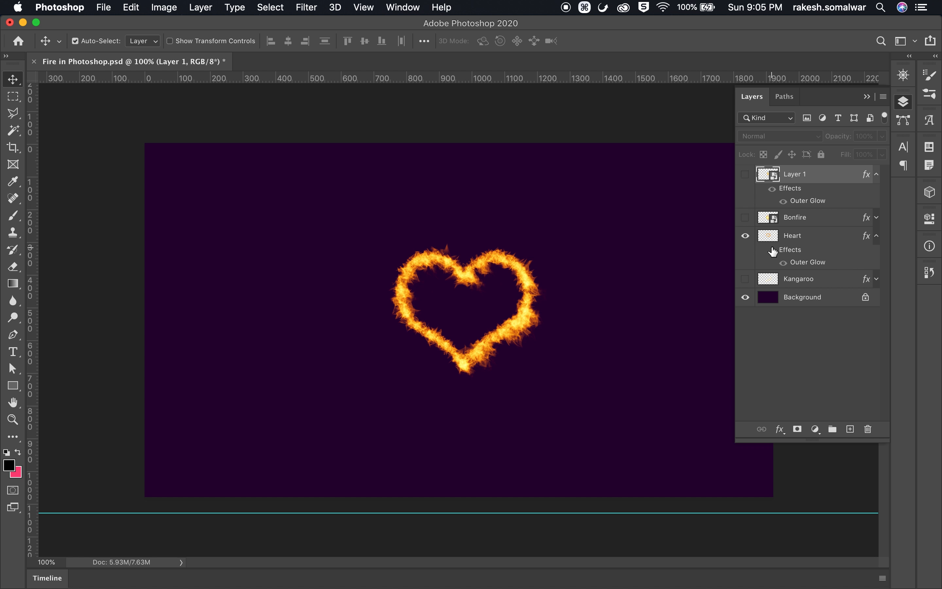
pyautogui.click(772, 251)
pyautogui.click(746, 237)
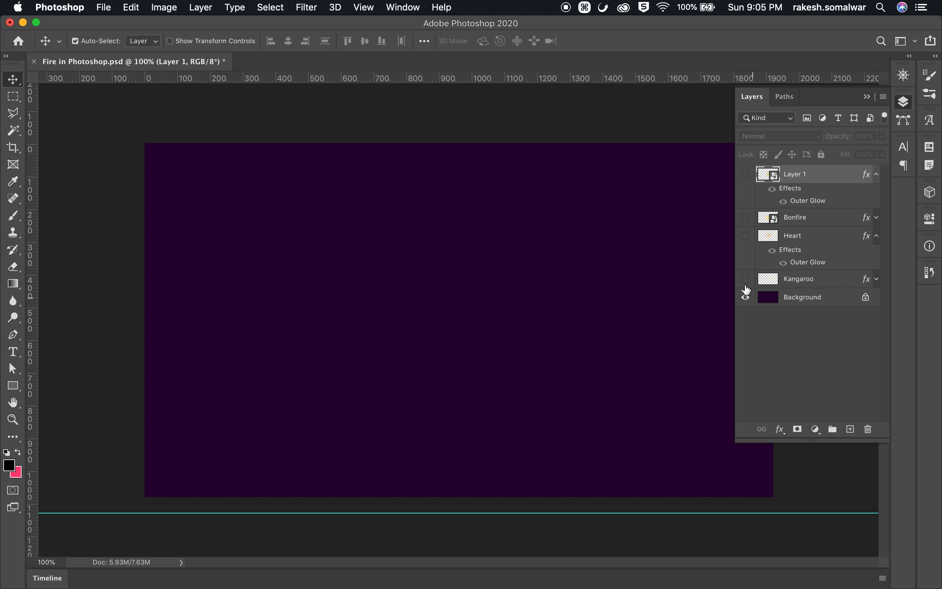
# Step: Show the Kangaroo layer with its glow, and clear the view by collapsing the layer effects and hiding the layer list
pyautogui.click(877, 280)
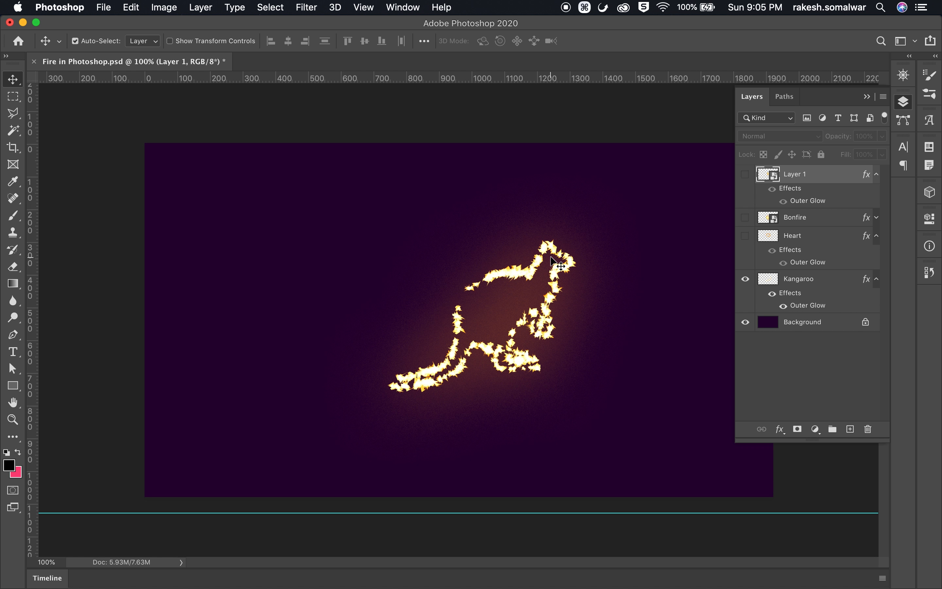
pyautogui.click(877, 279)
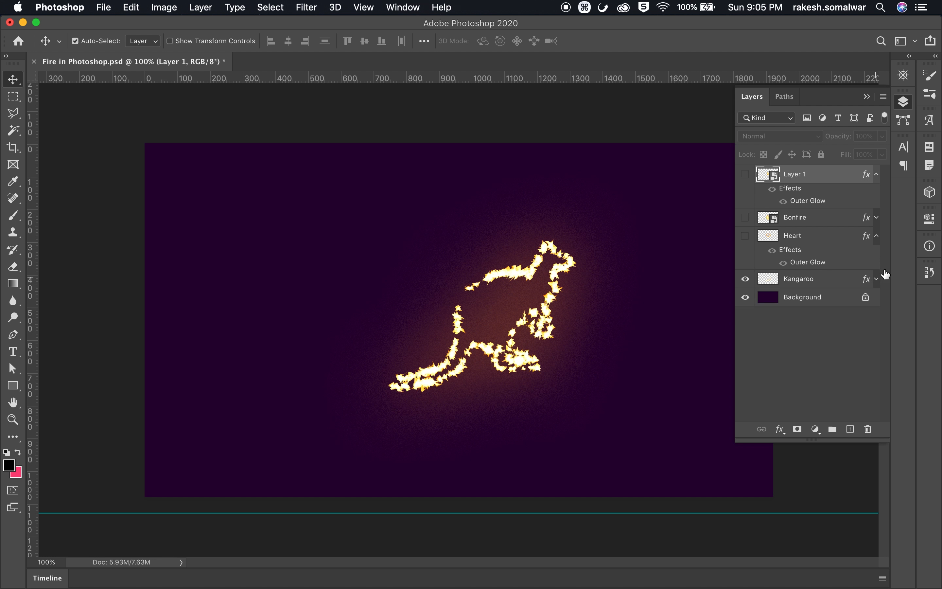
pyautogui.click(877, 237)
pyautogui.click(877, 176)
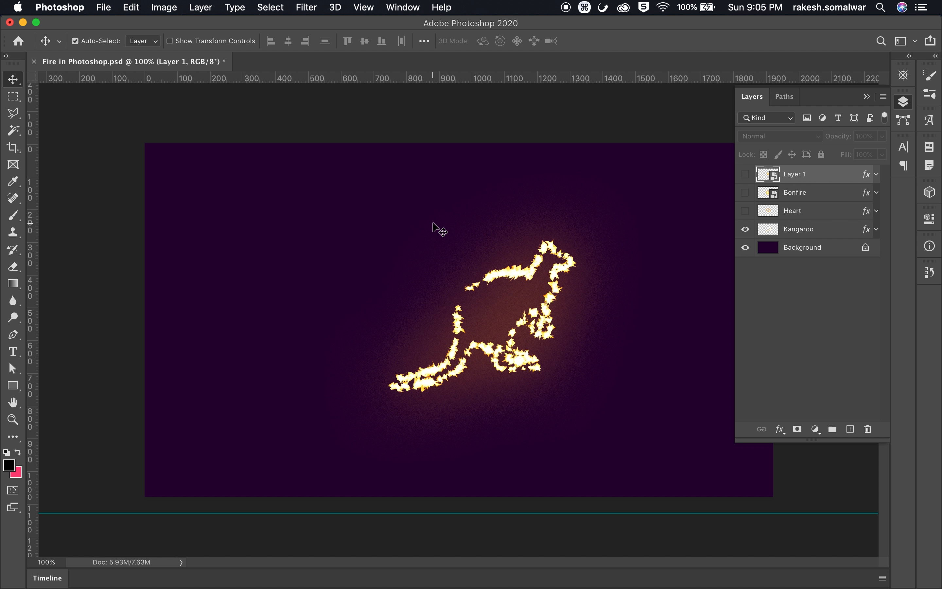
pyautogui.press('F7')
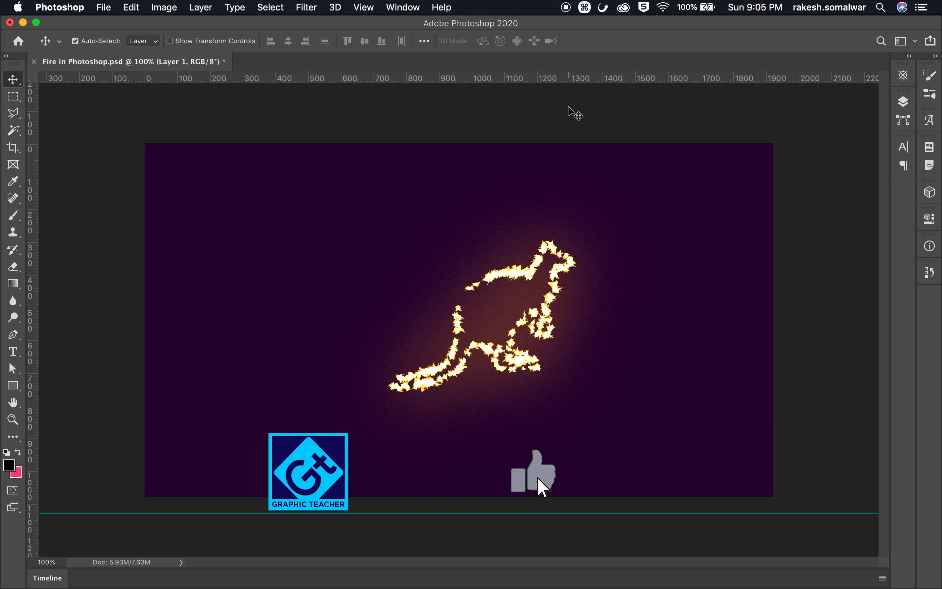